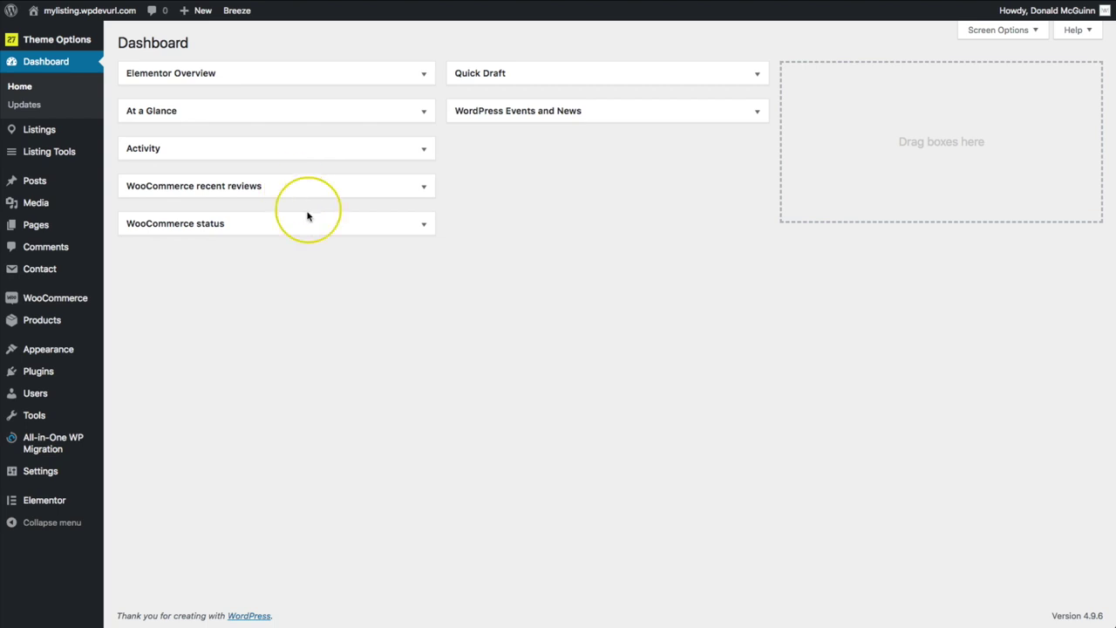
Step: Open Listing Tools > Listing Types, which lists no listing types yet
mouse_move(48, 129)
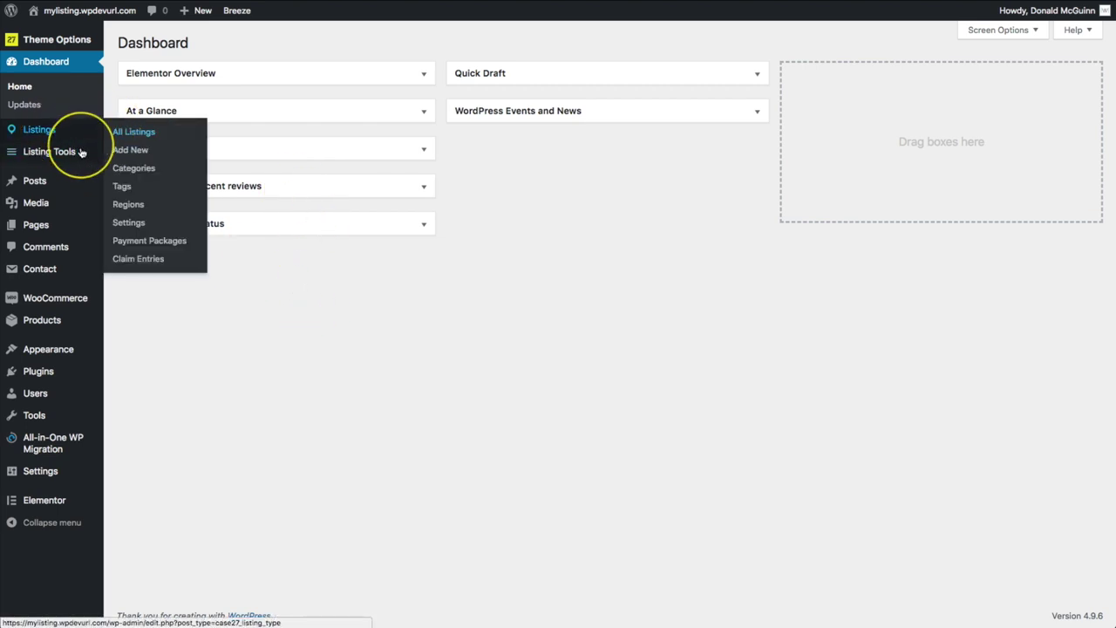
mouse_move(74, 155)
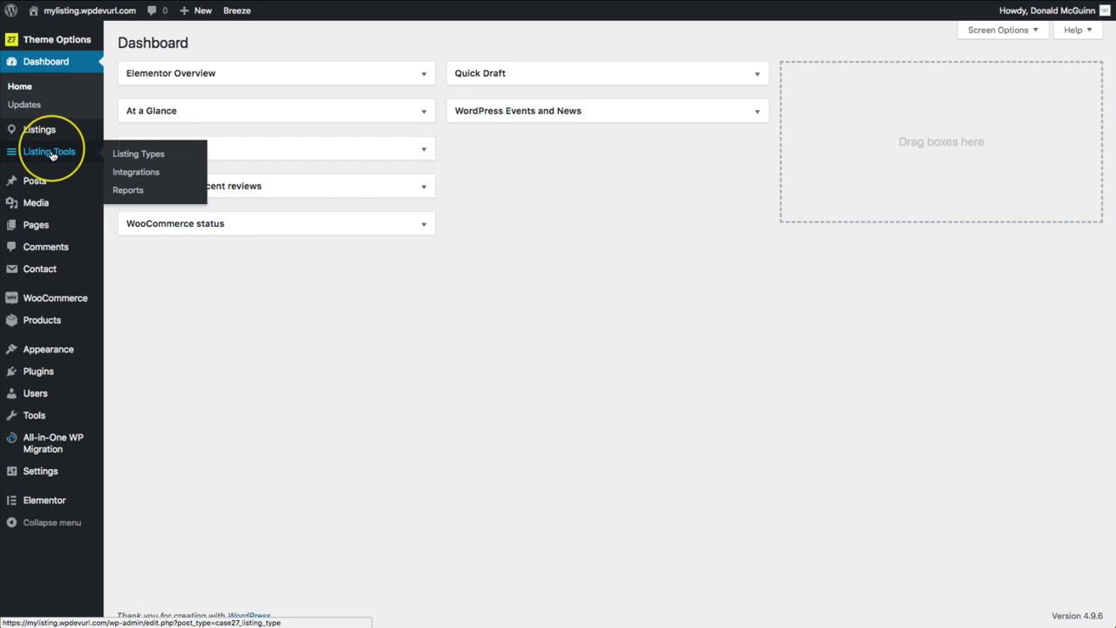
left_click(137, 155)
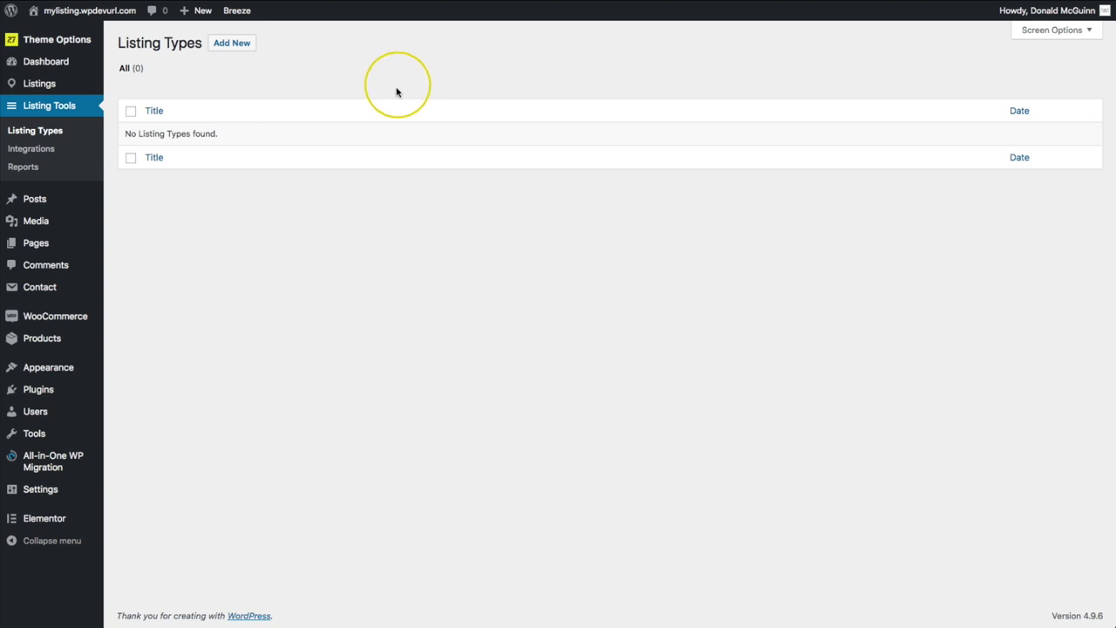
Step: Add a new listing type titled 'Places' and review its General tab
left_click(232, 44)
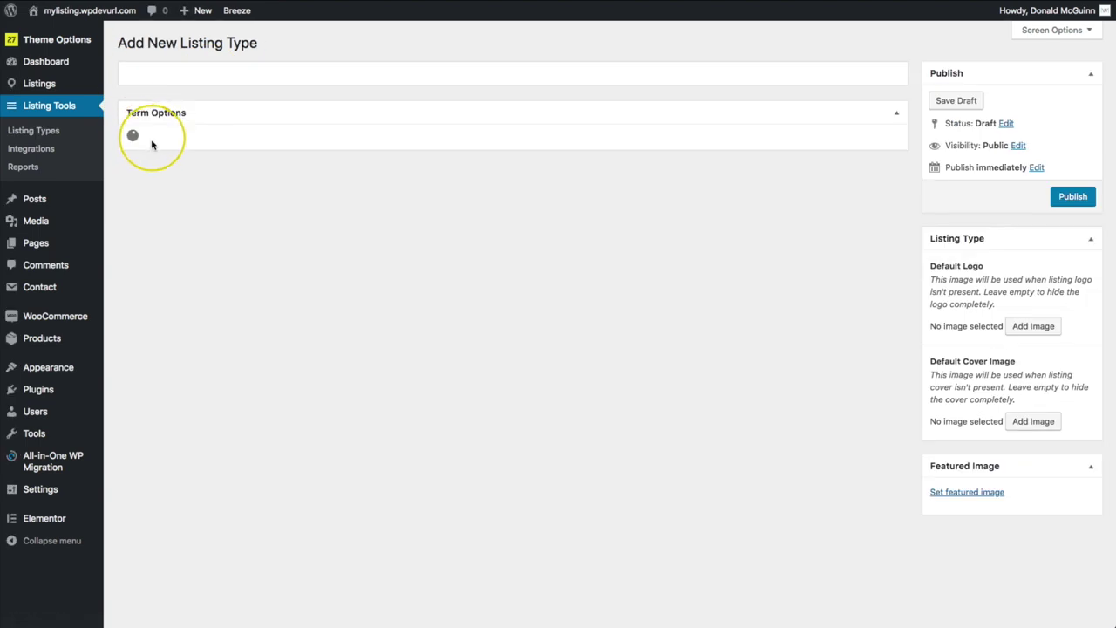
type("Pl")
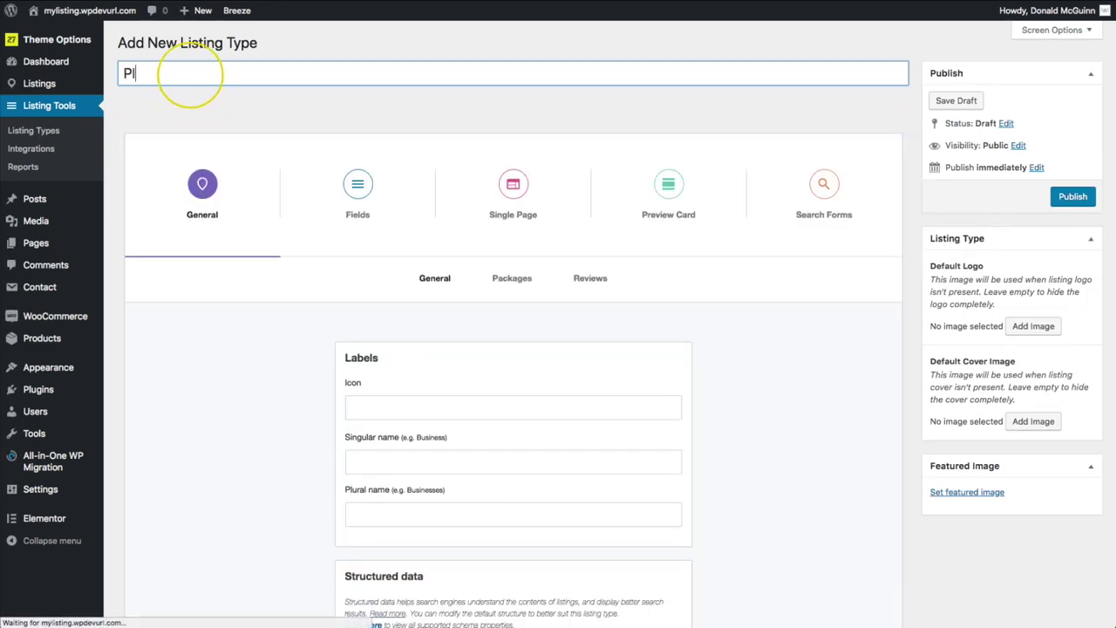
type("aces")
left_click(227, 116)
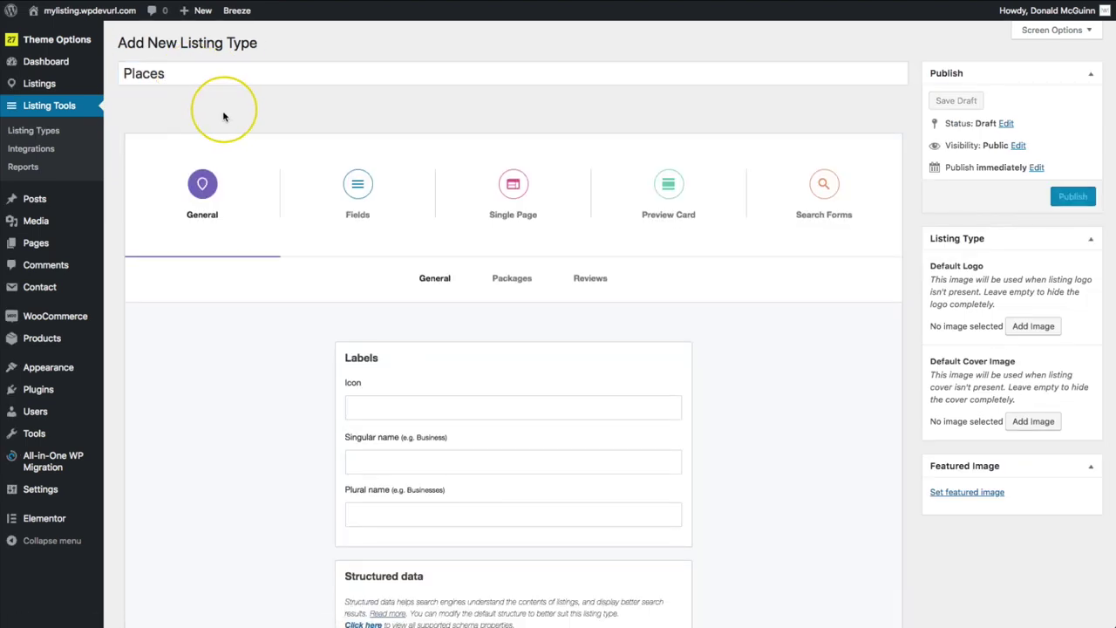
scroll(227, 116, "down", 1)
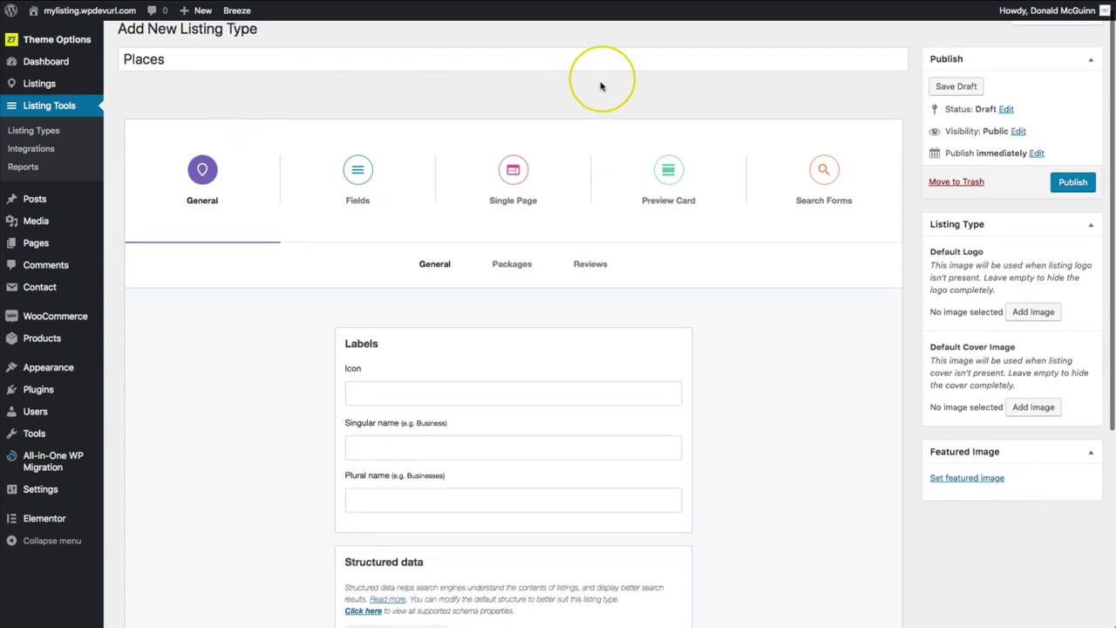
scroll(668, 179, "down", 3)
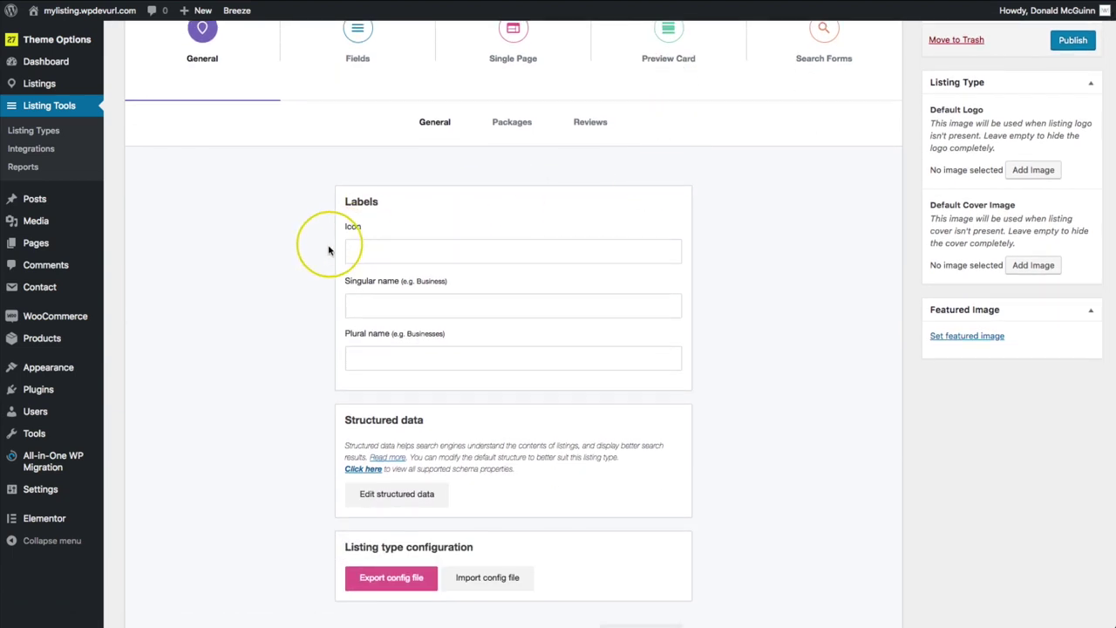
scroll(242, 277, "down", 2)
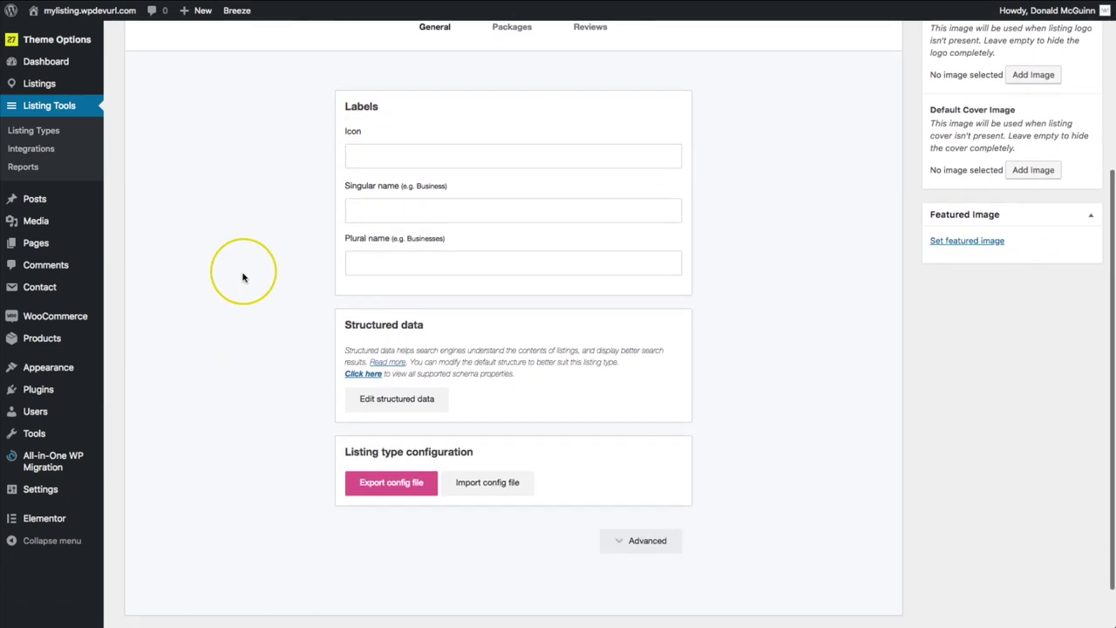
scroll(242, 277, "up", 5)
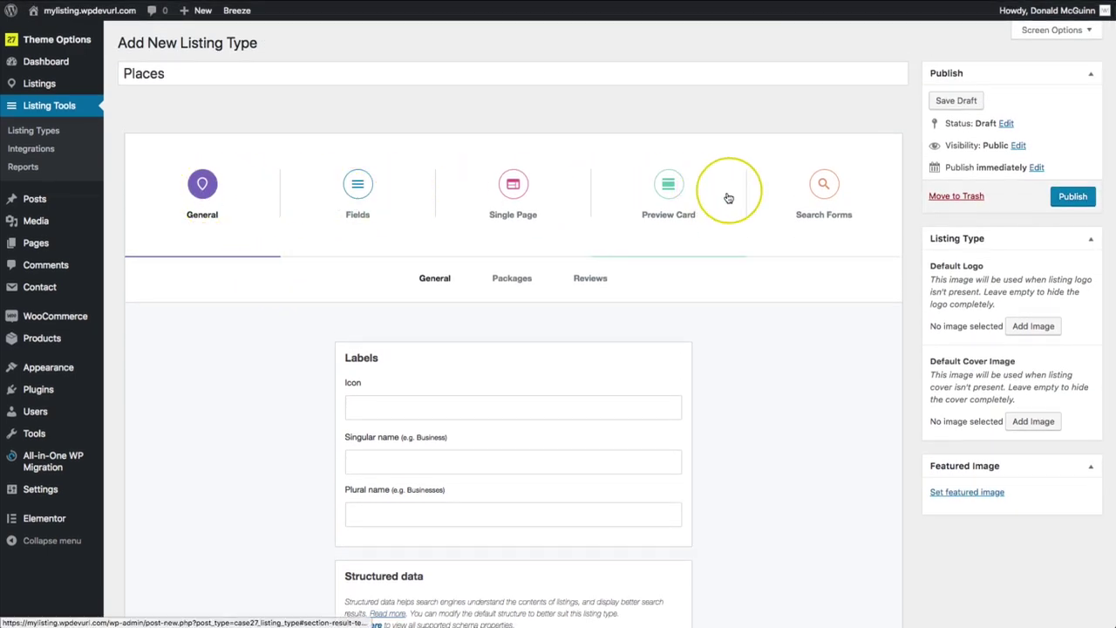
scroll(205, 253, "down", 3)
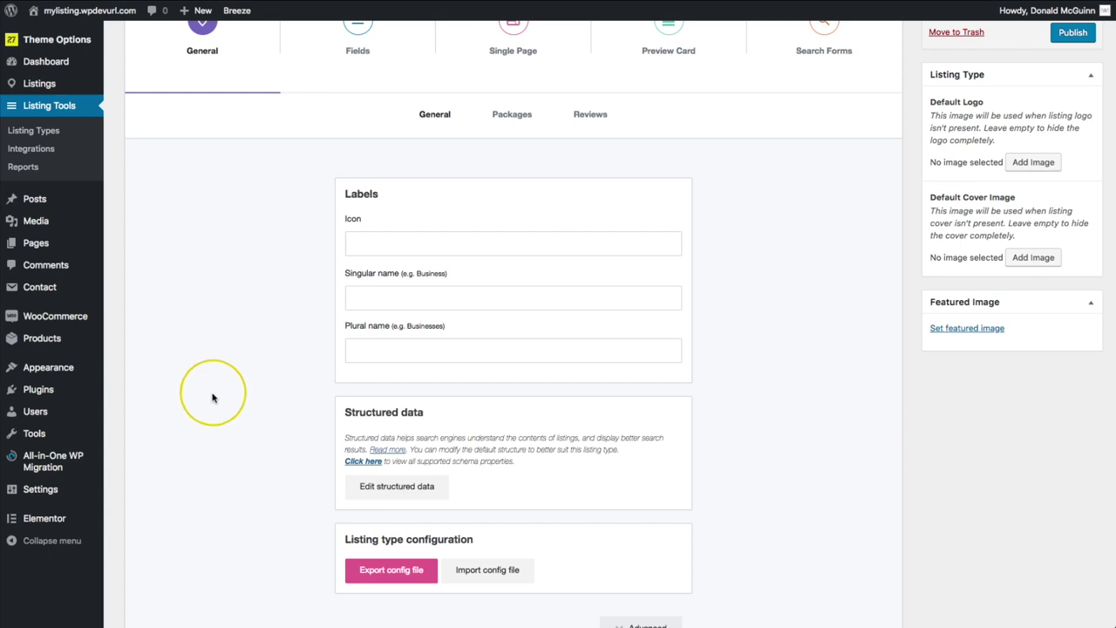
scroll(217, 396, "down", 3)
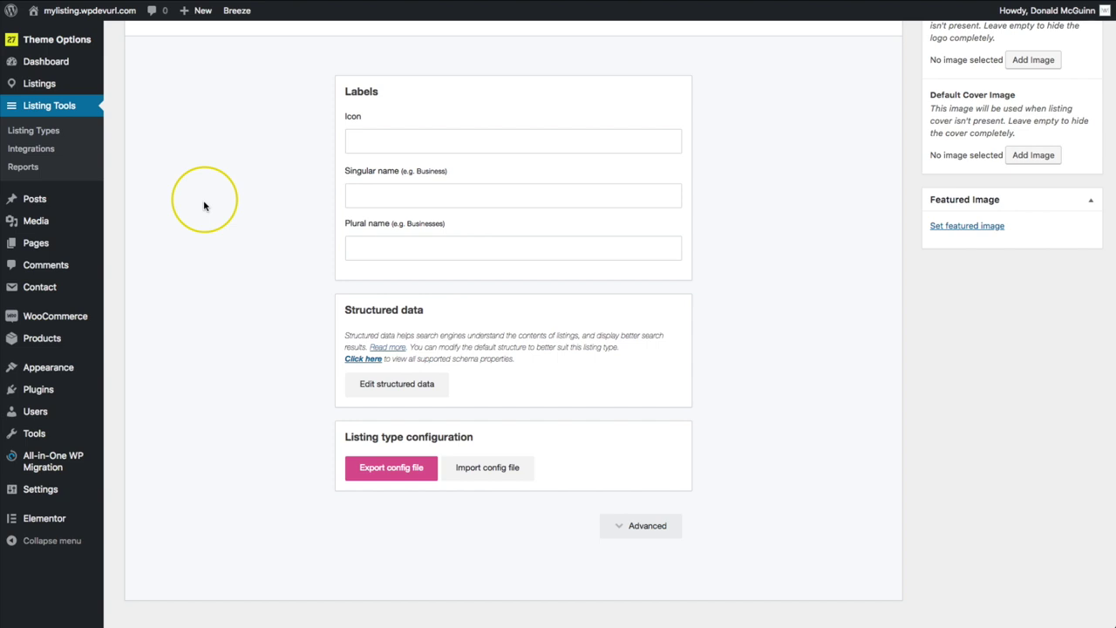
scroll(204, 206, "up", 3)
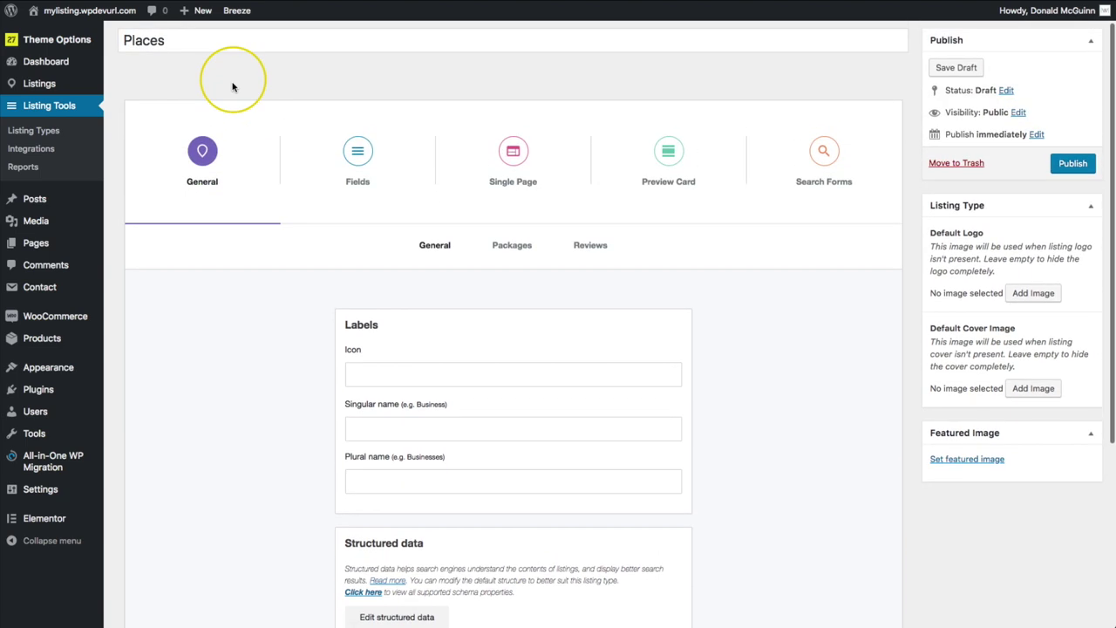
Step: Save the Helpdesk's Mycity Place configuration as mycity.place.json into Downloads
left_click(262, 0)
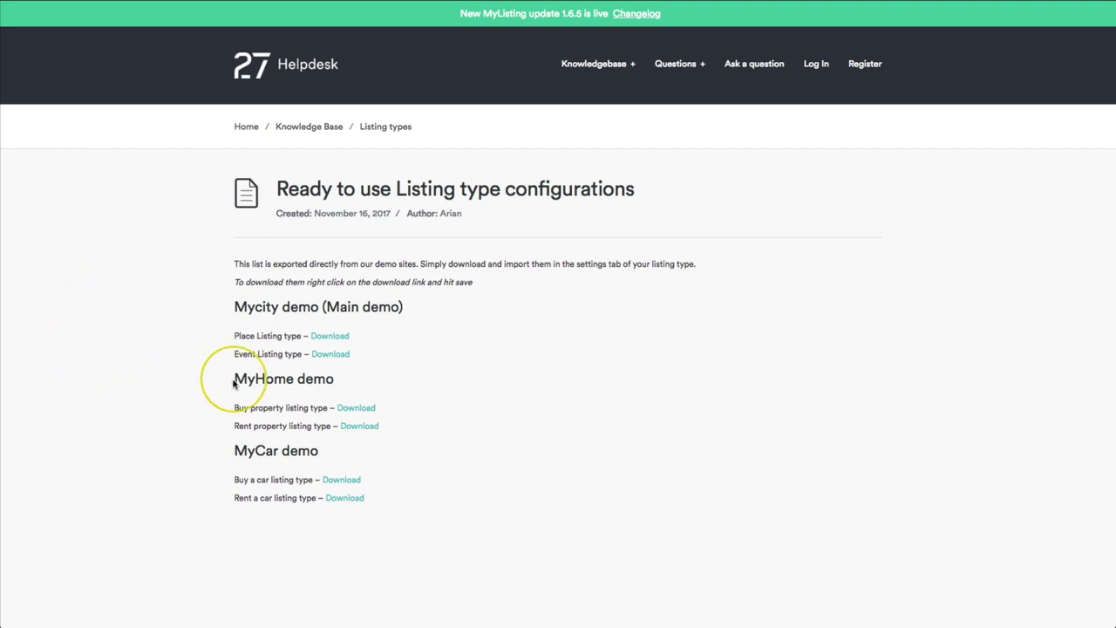
right_click(321, 338)
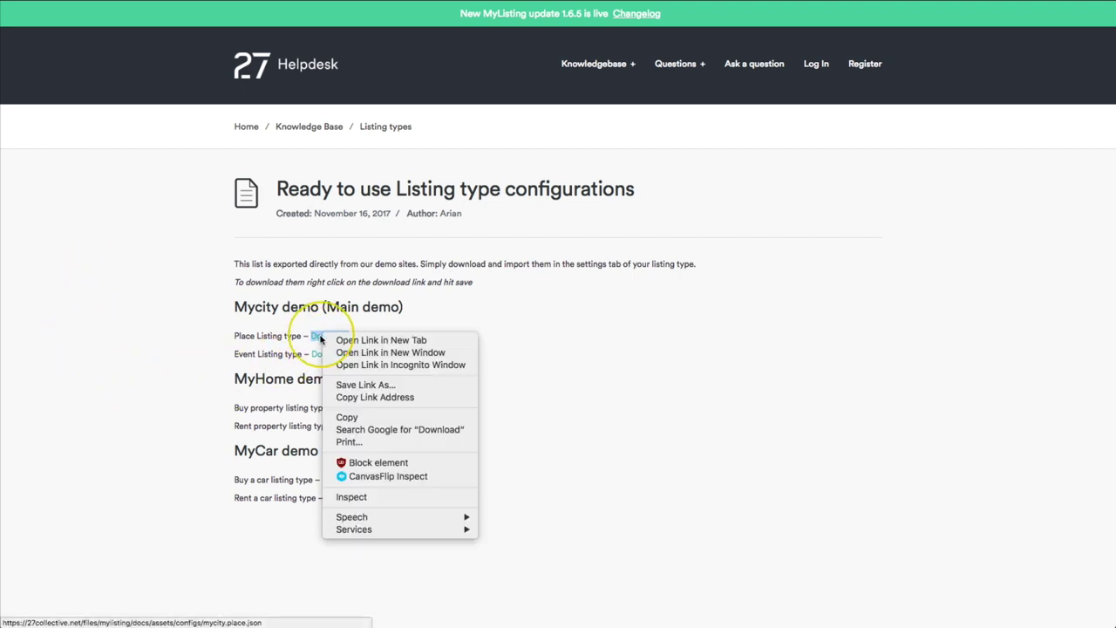
left_click(365, 386)
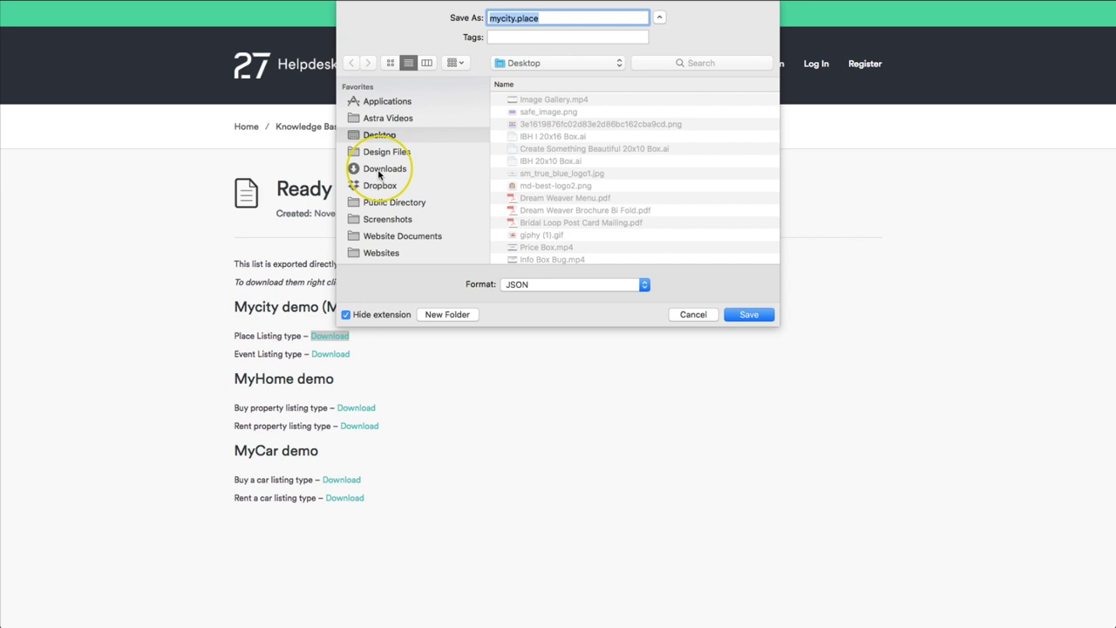
left_click(380, 171)
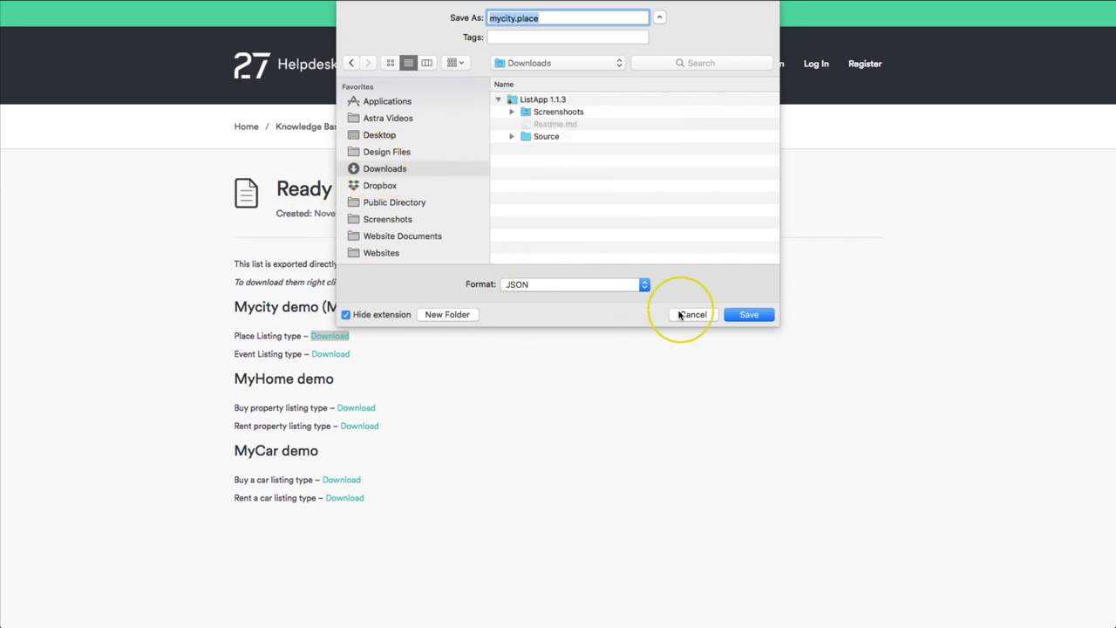
left_click(752, 315)
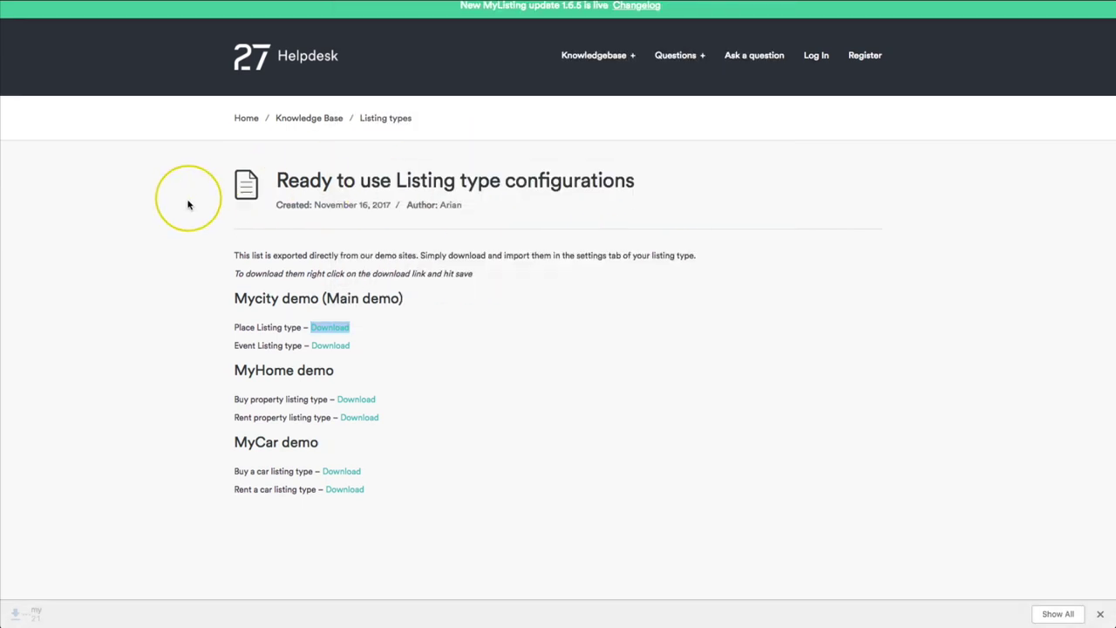
key("ctrl+Tab")
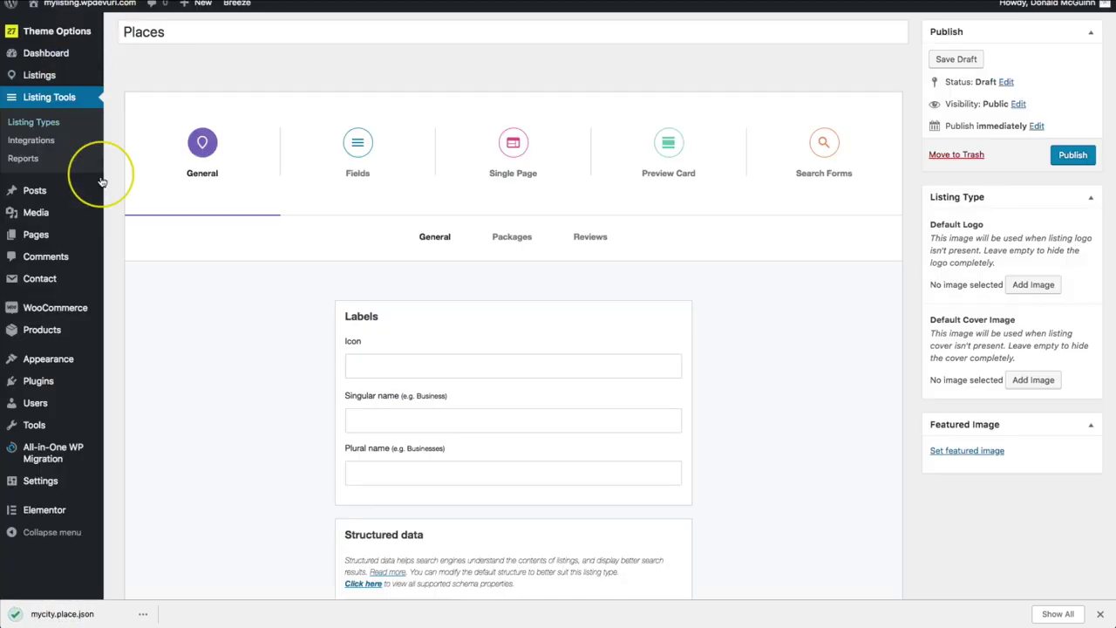
Step: Import mycity.place.json into Places, filling its labels with Place and Places
scroll(168, 471, "down", 3)
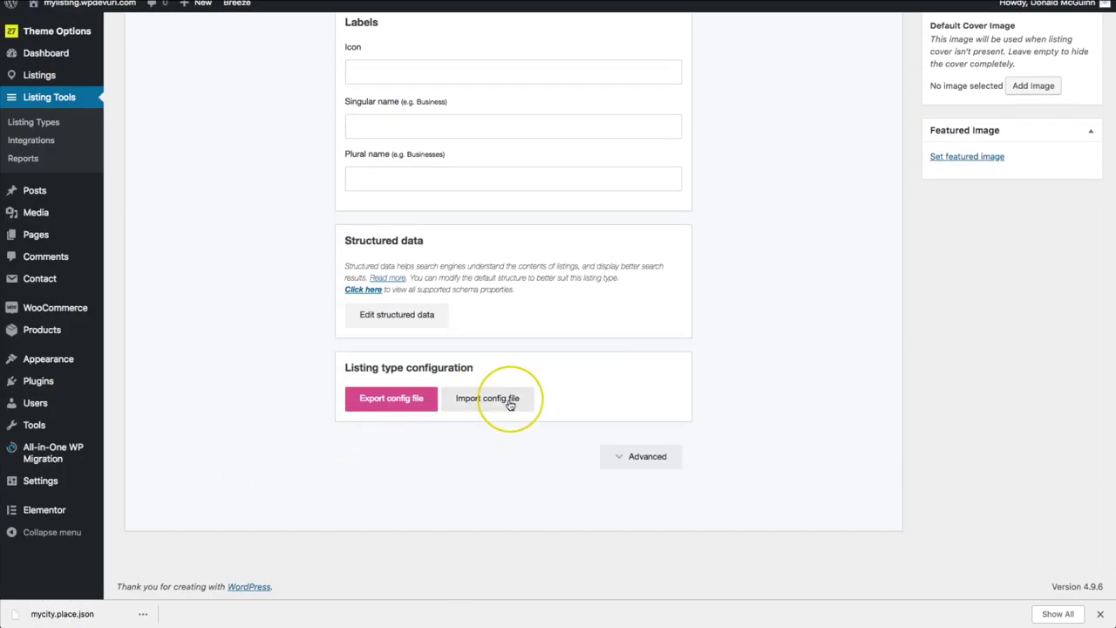
scroll(511, 404, "up", 3)
scroll(340, 375, "down", 1)
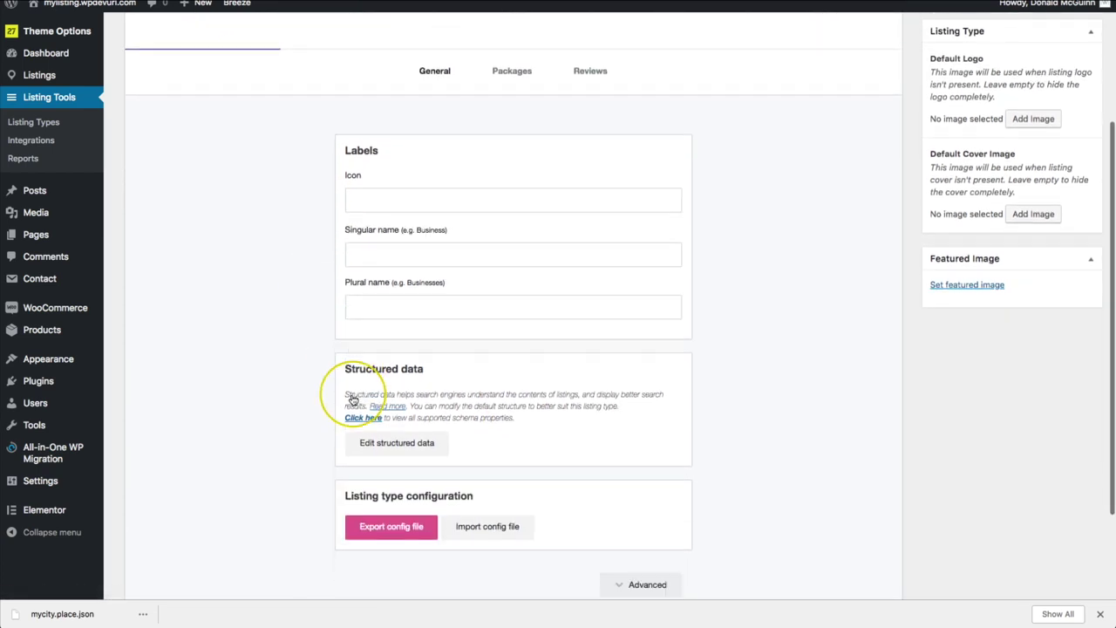
scroll(353, 398, "down", 1)
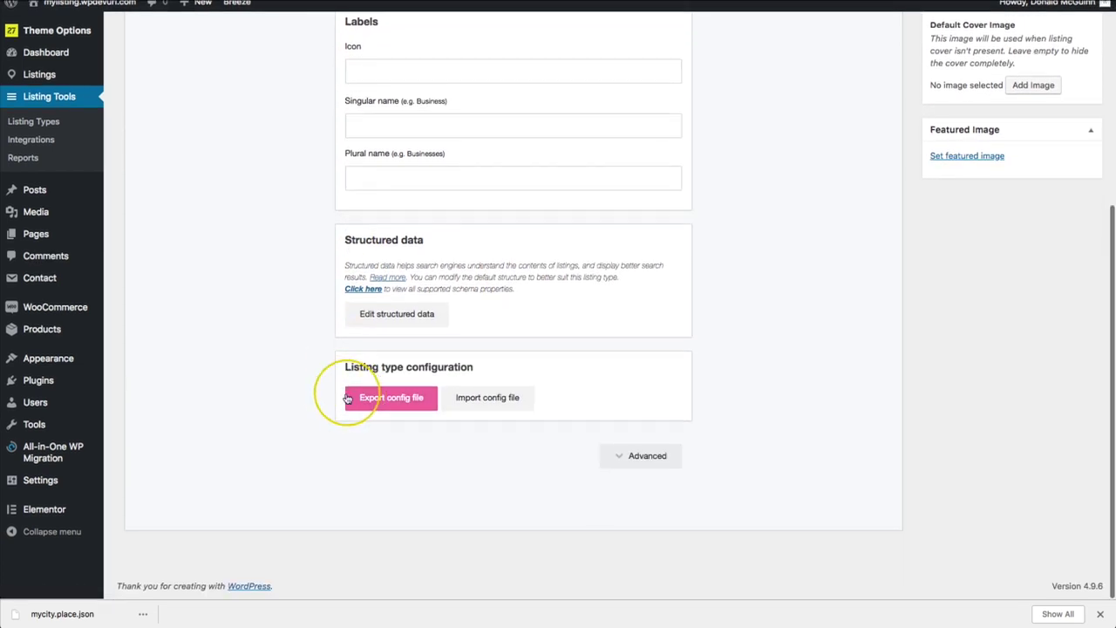
left_click(488, 399)
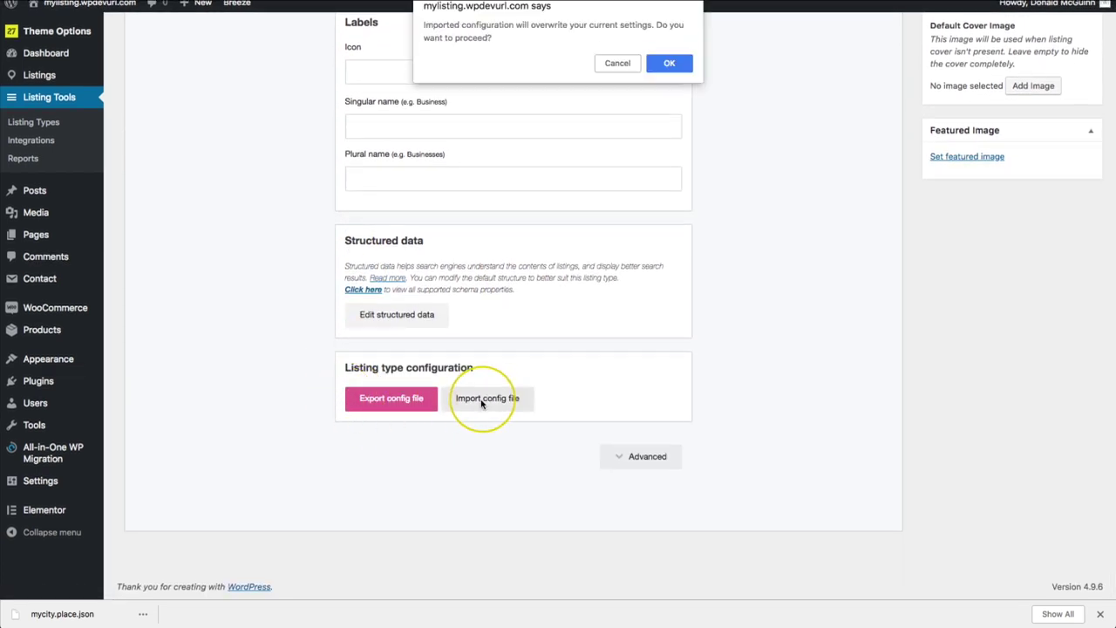
left_click(669, 68)
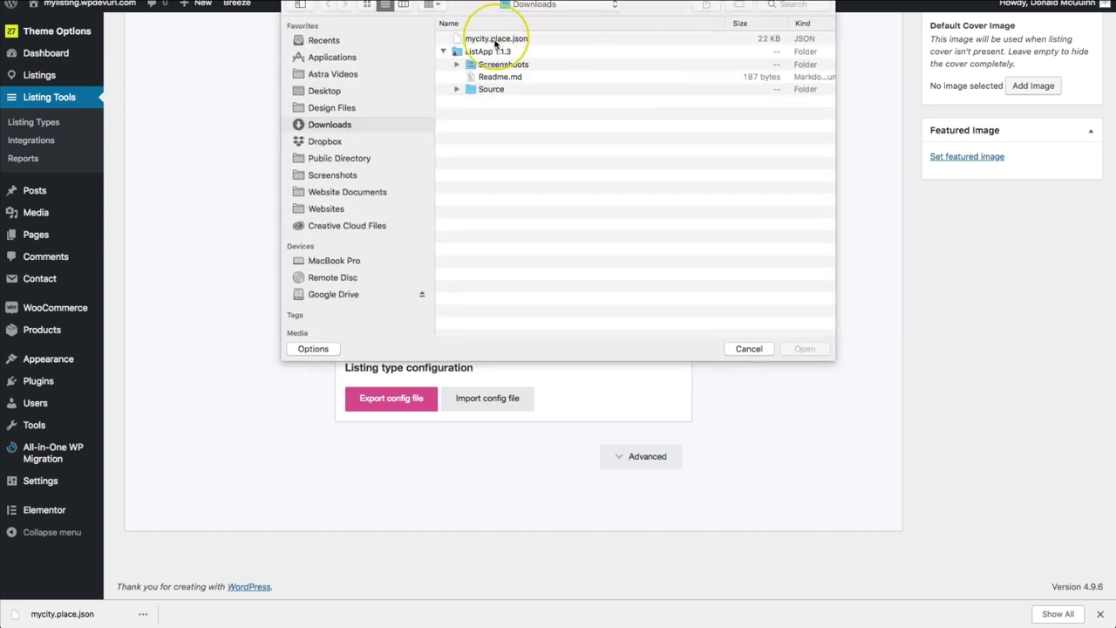
double_click(494, 39)
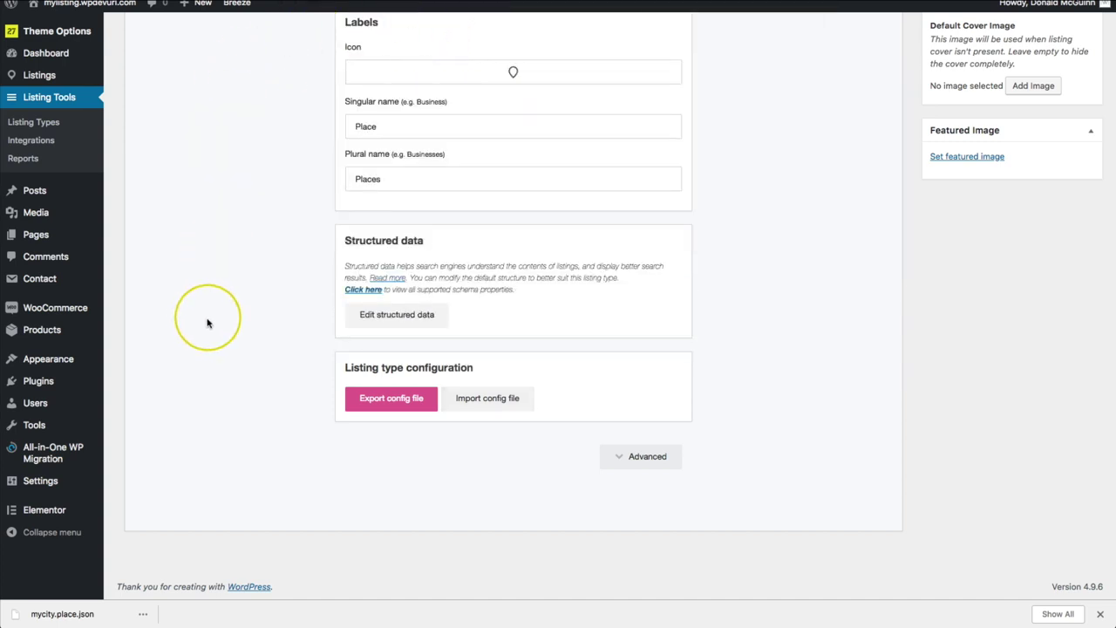
left_click(1100, 613)
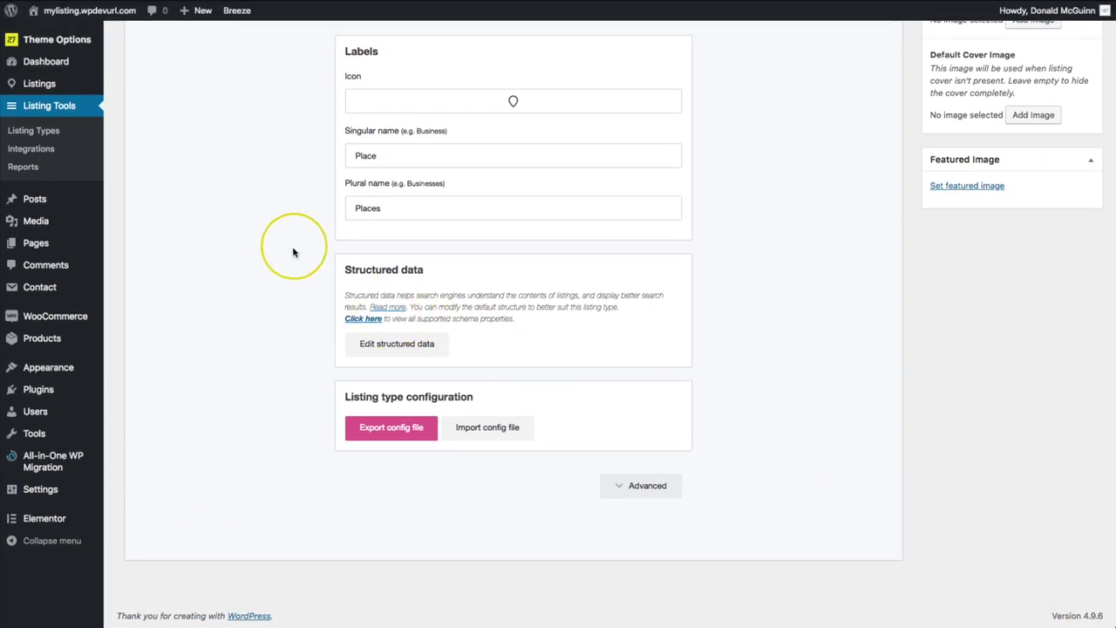
scroll(293, 252, "up", 4)
scroll(295, 254, "down", 2)
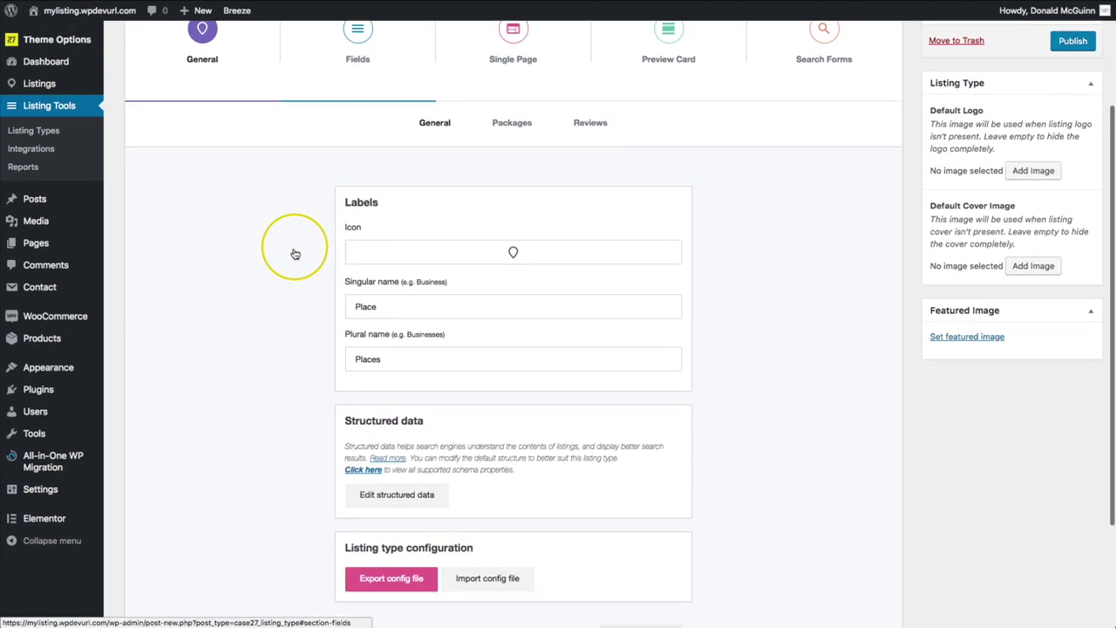
scroll(291, 252, "down", 1)
scroll(239, 309, "up", 3)
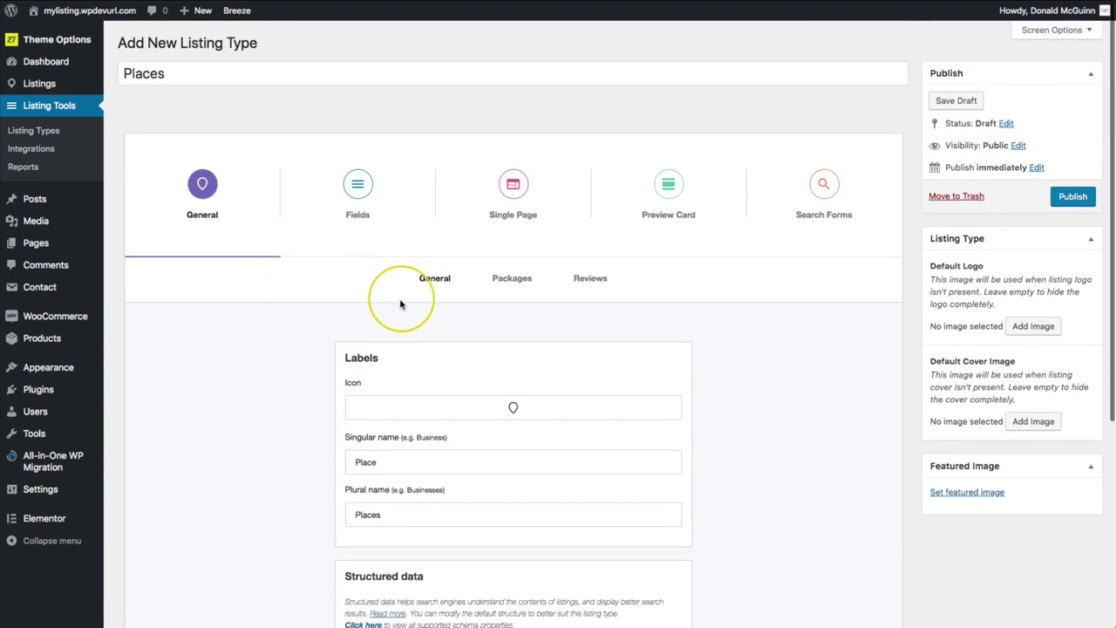
Step: Inspect the Reviews settings, expanding the Hospitality and Overall Rating categories
left_click(511, 278)
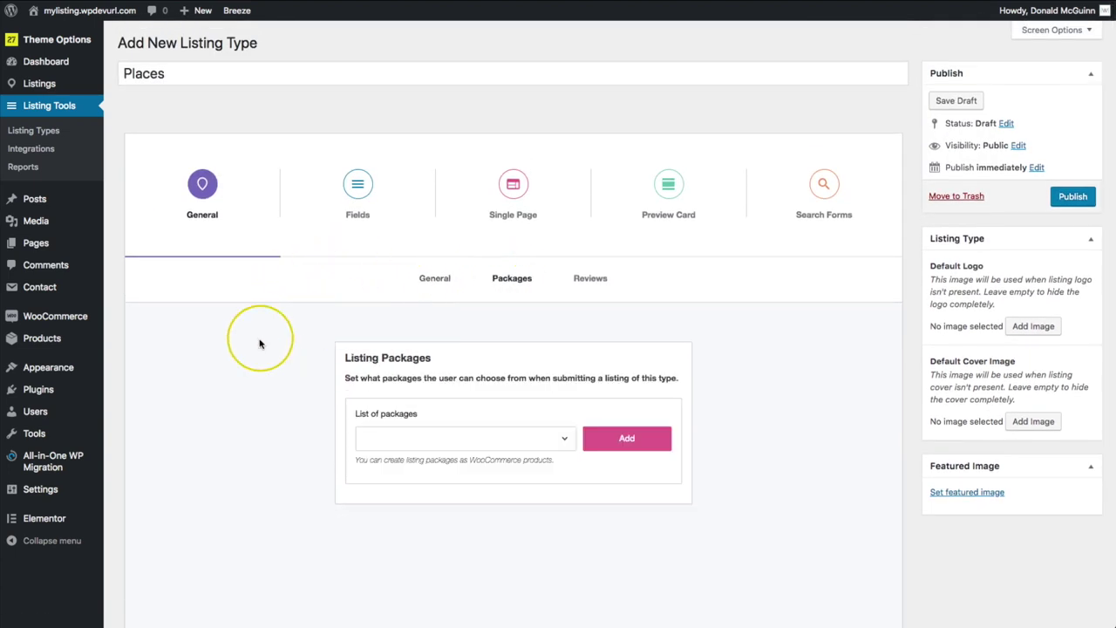
left_click(597, 285)
scroll(322, 414, "down", 3)
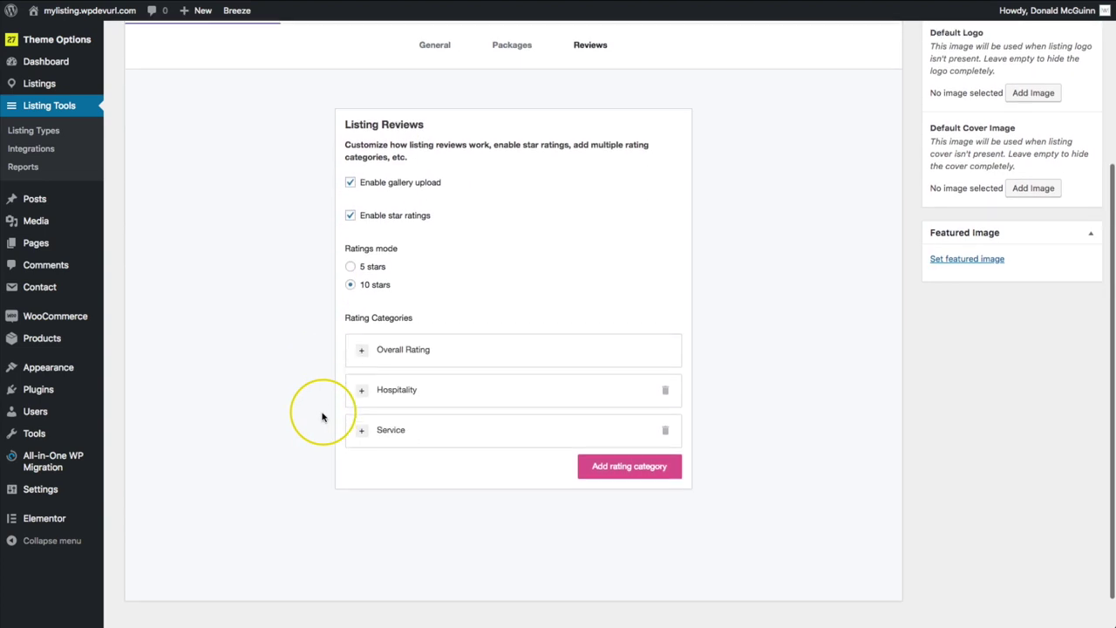
left_click(425, 398)
left_click(424, 351)
scroll(424, 353, "up", 3)
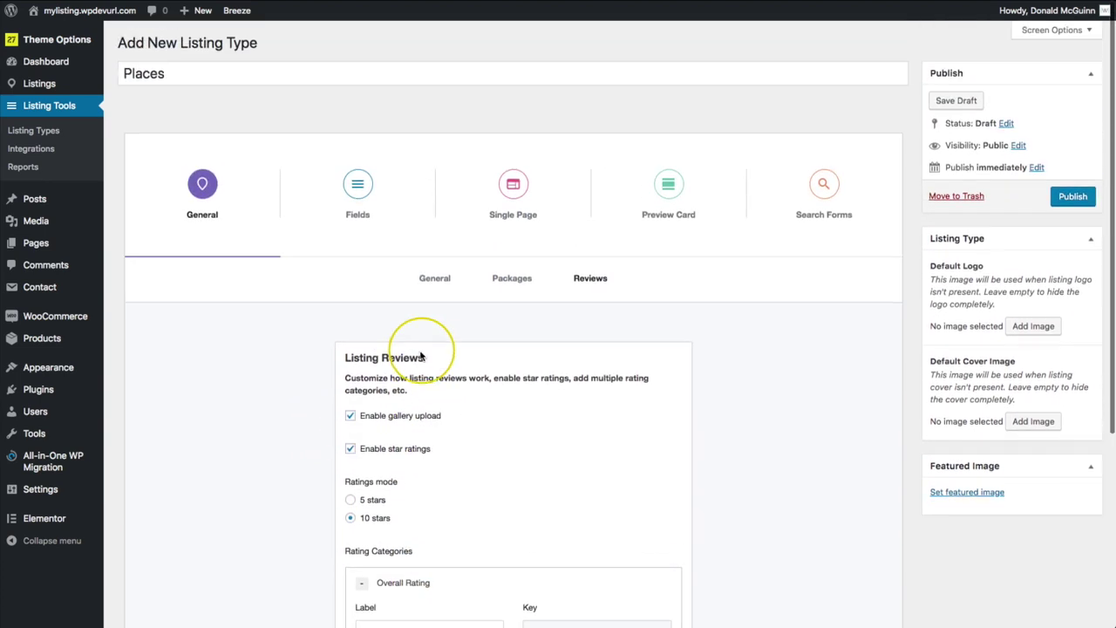
Step: Browse the Fields tab's used fields, from Title through Products
left_click(365, 198)
scroll(311, 230, "down", 3)
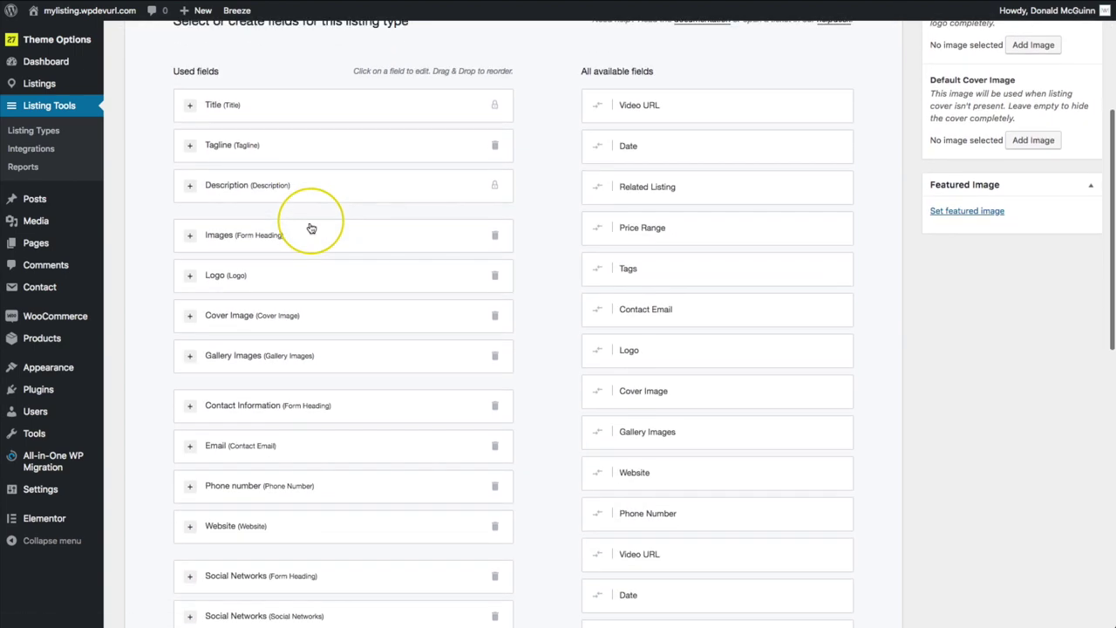
scroll(156, 253, "down", 2)
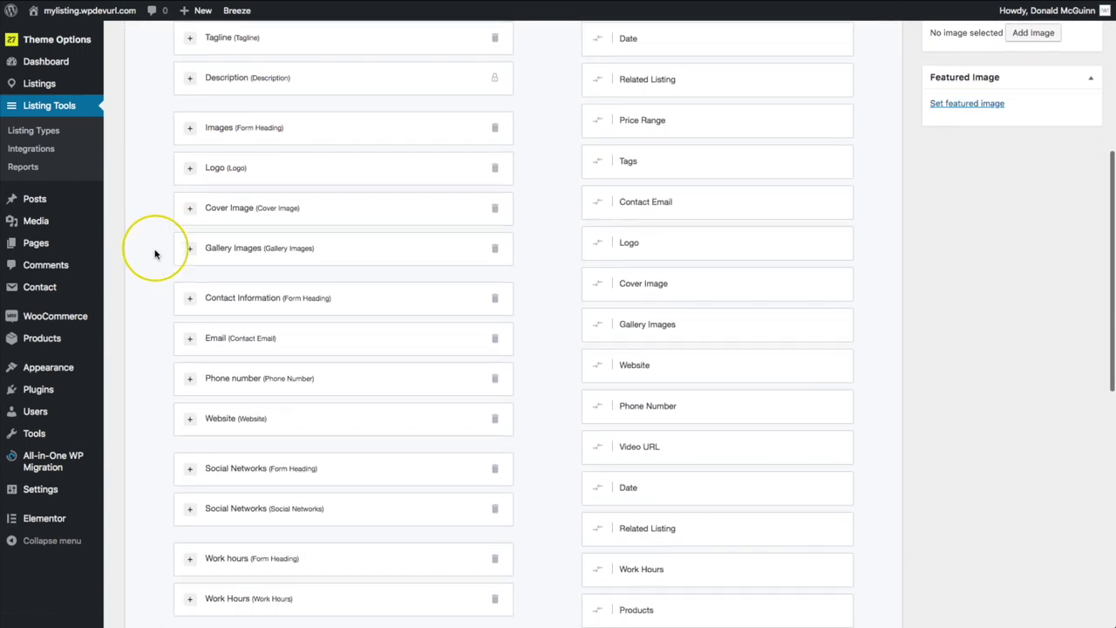
scroll(156, 254, "down", 7)
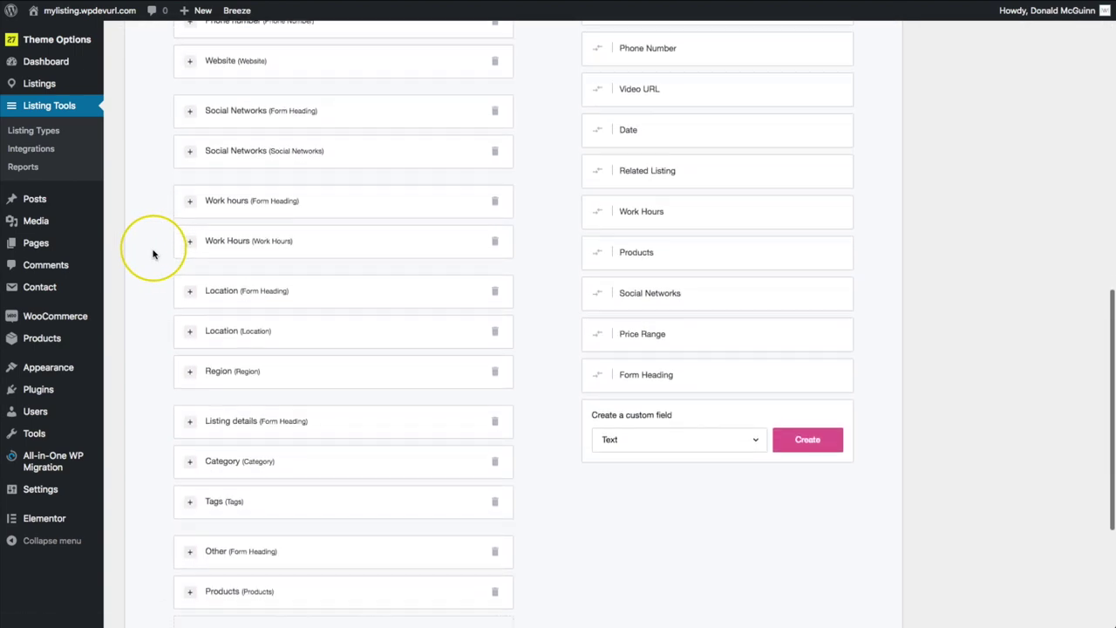
scroll(153, 254, "down", 5)
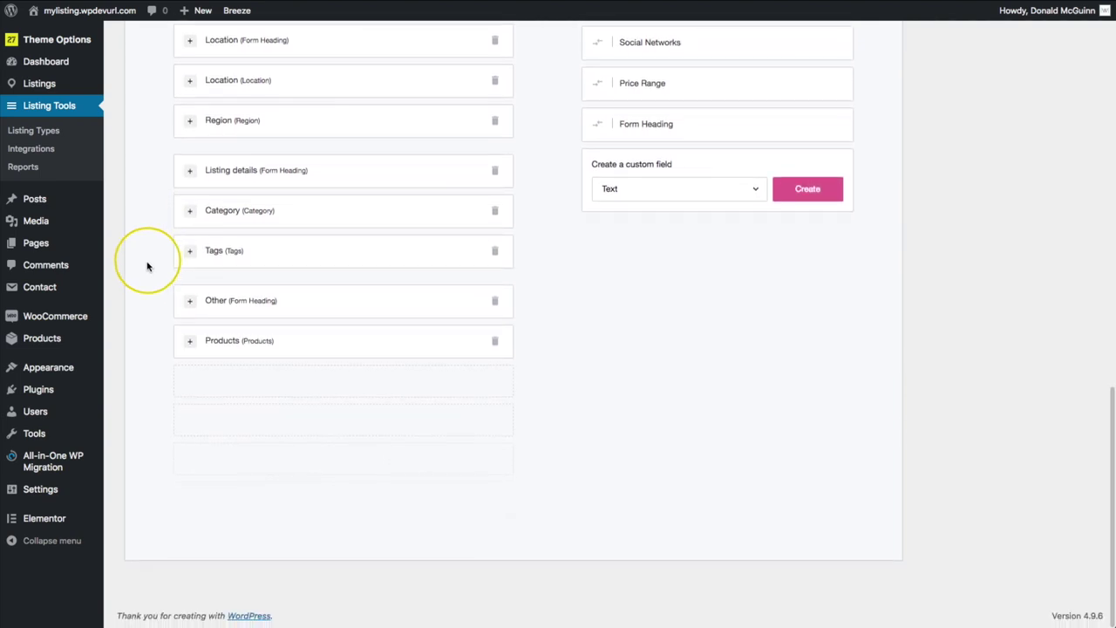
scroll(148, 266, "up", 18)
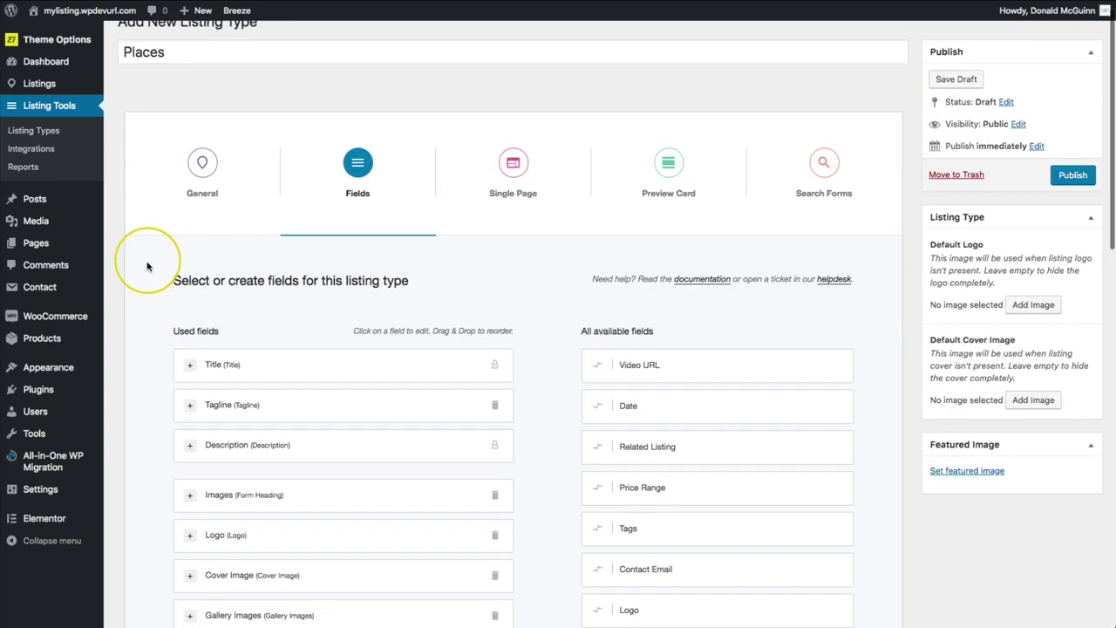
scroll(148, 266, "up", 1)
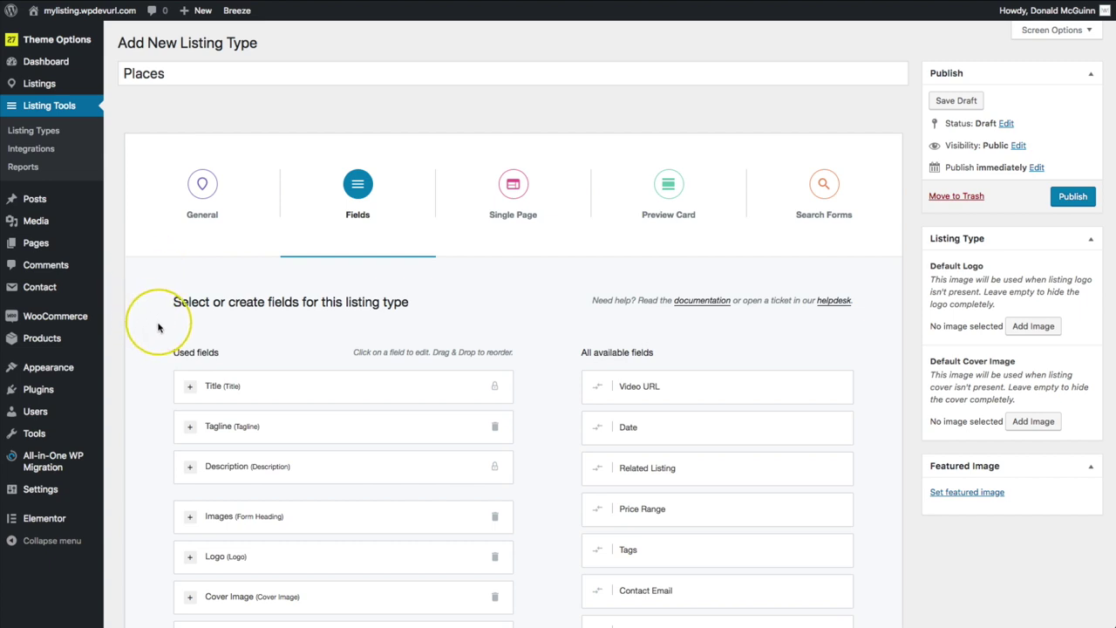
Step: Export the Places listing type's configuration file from the General tab
left_click(197, 193)
scroll(491, 314, "down", 4)
scroll(492, 312, "down", 1)
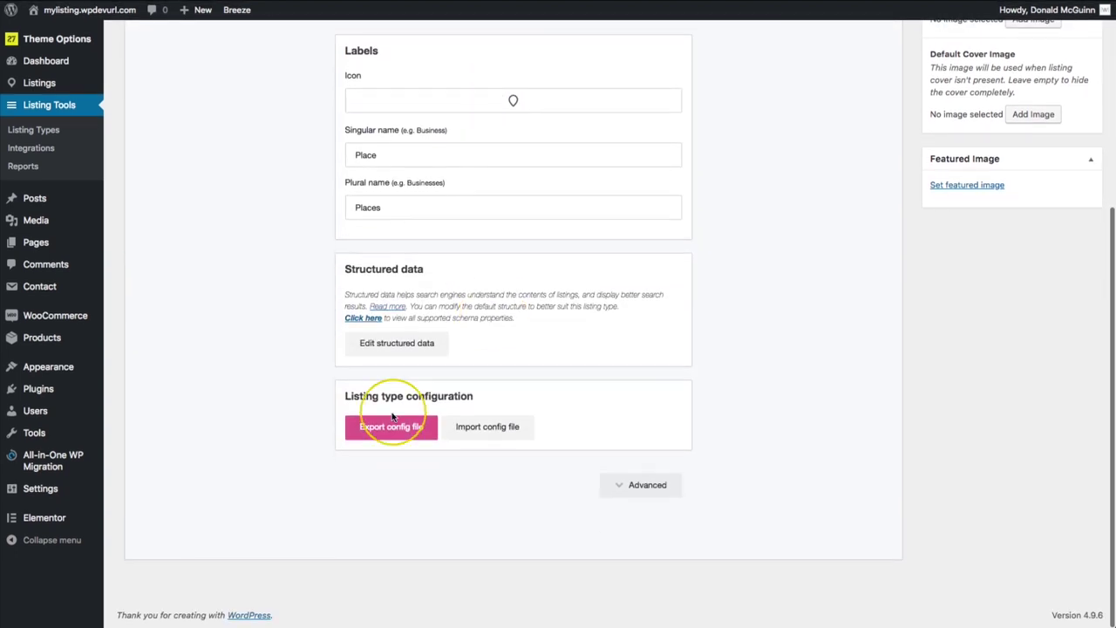
left_click(384, 431)
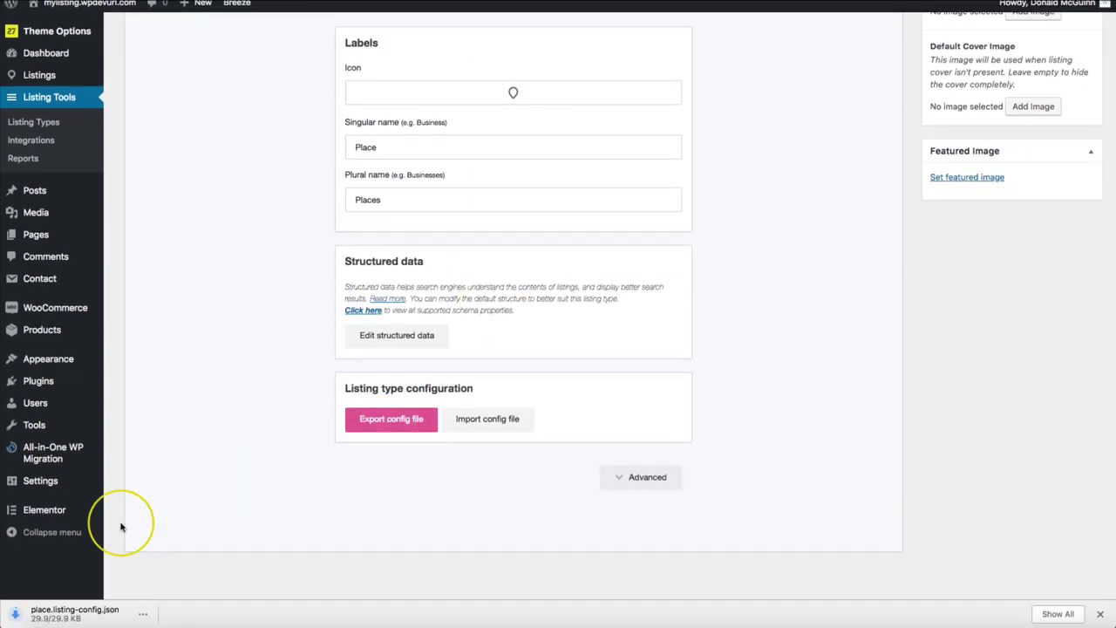
Step: Cancel the config import prompt and publish the Places listing type
left_click(485, 419)
left_click(615, 62)
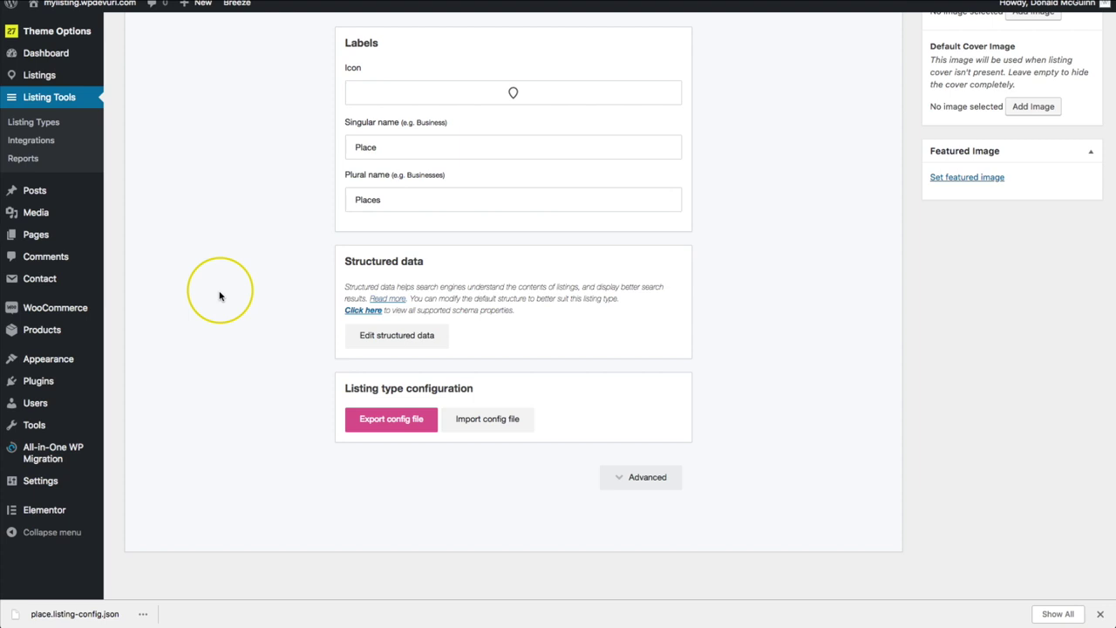
scroll(220, 296, "up", 5)
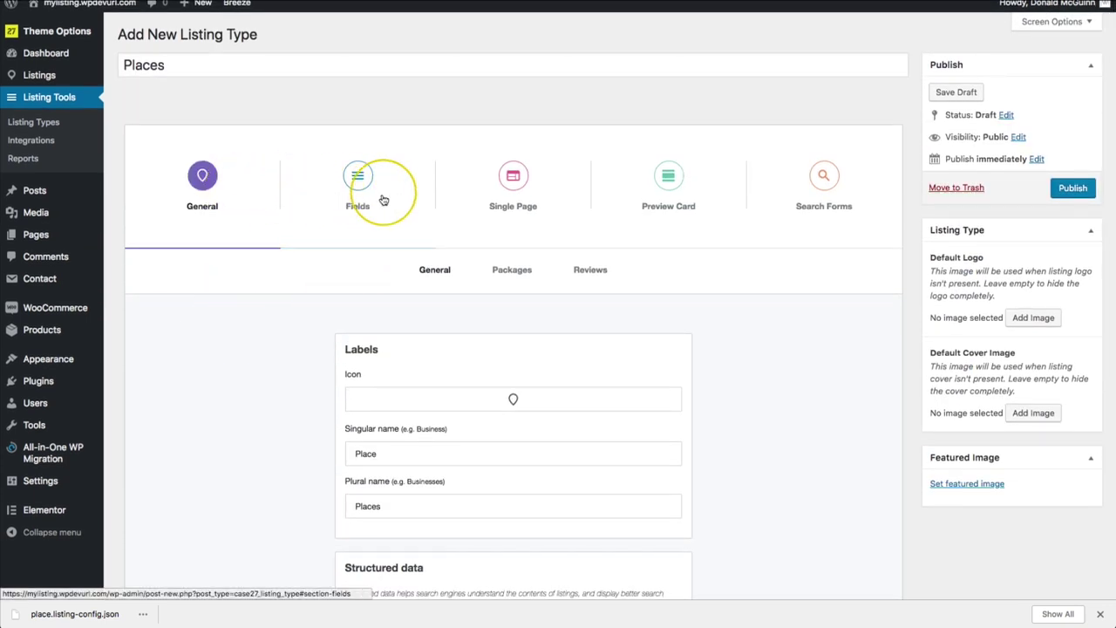
left_click(1060, 192)
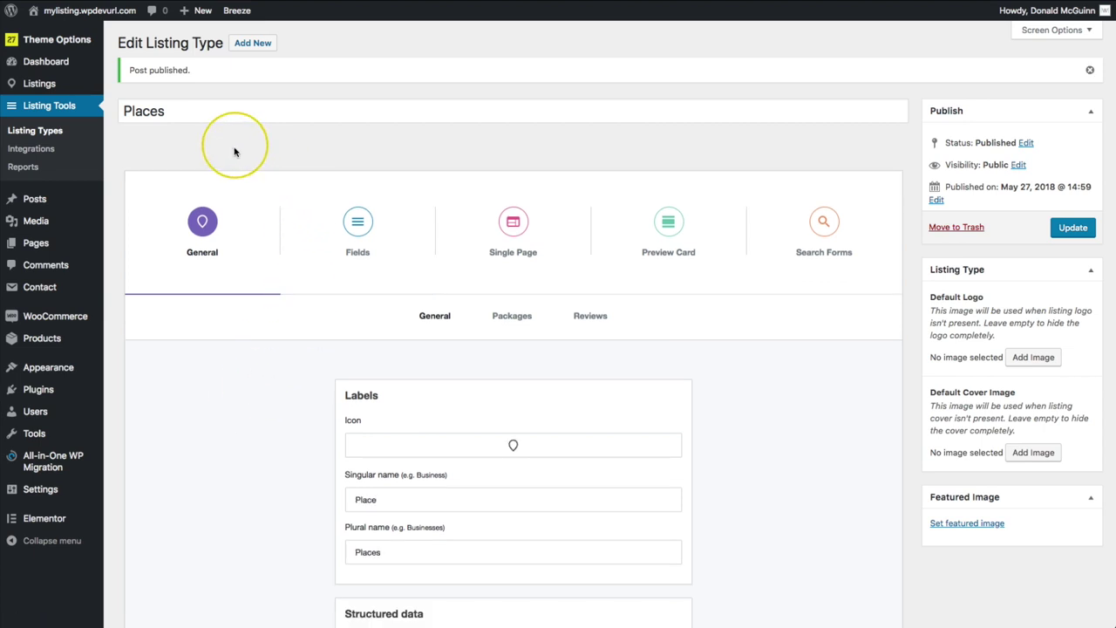
mouse_move(95, 41)
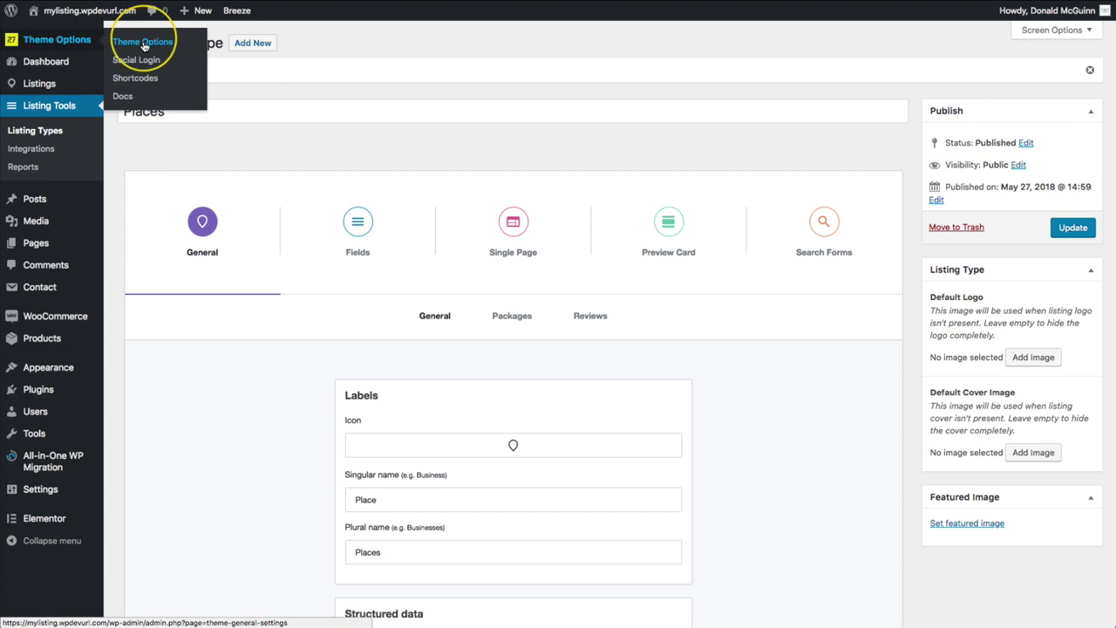
Step: Check the Explore tab's Default Explore Listings page choices in Theme Options, leaving it unset
left_click(144, 45)
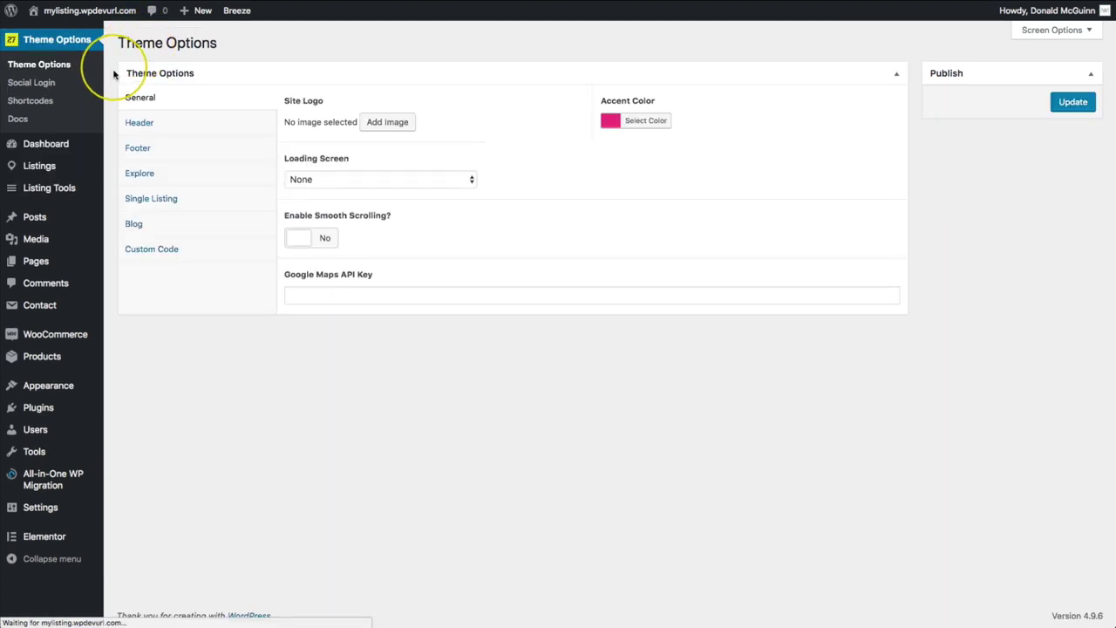
left_click(139, 175)
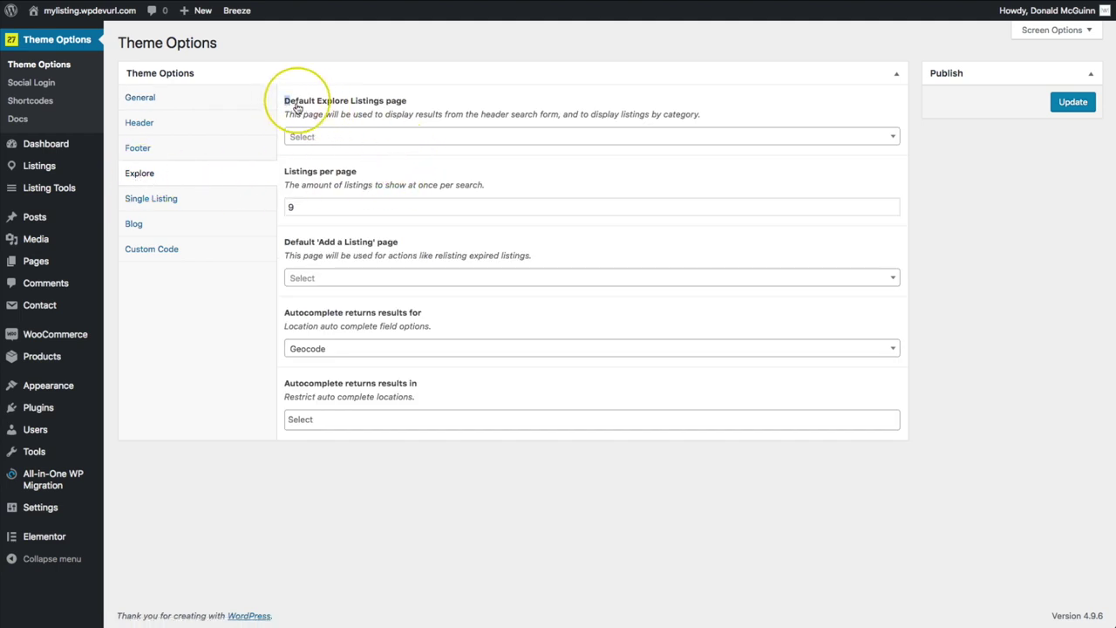
left_click_drag(287, 87, 393, 107)
left_click(394, 69)
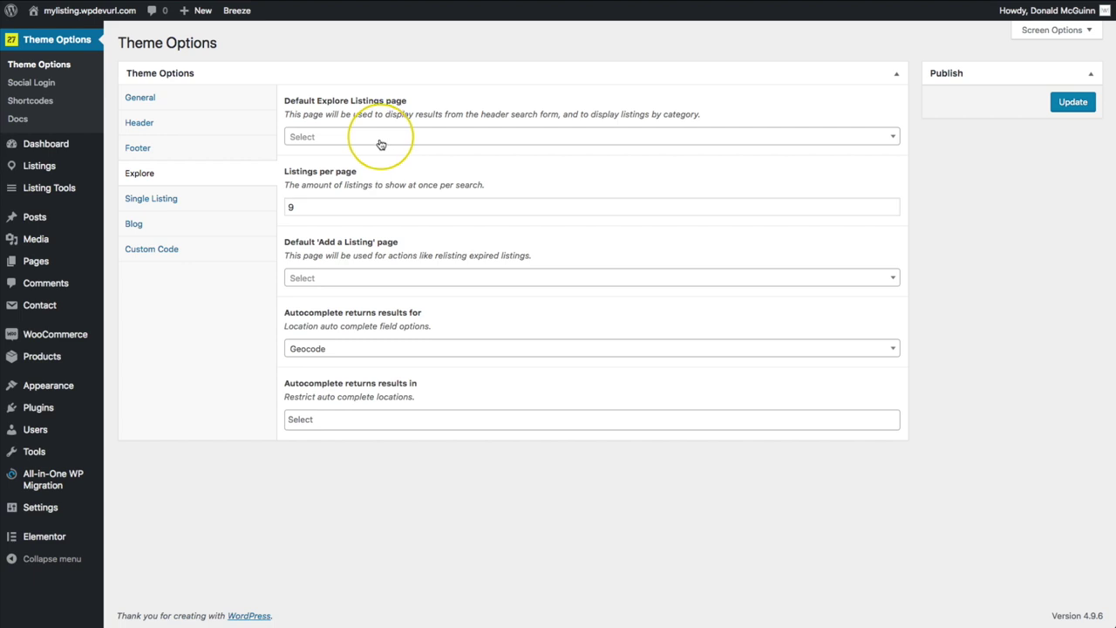
left_click(381, 140)
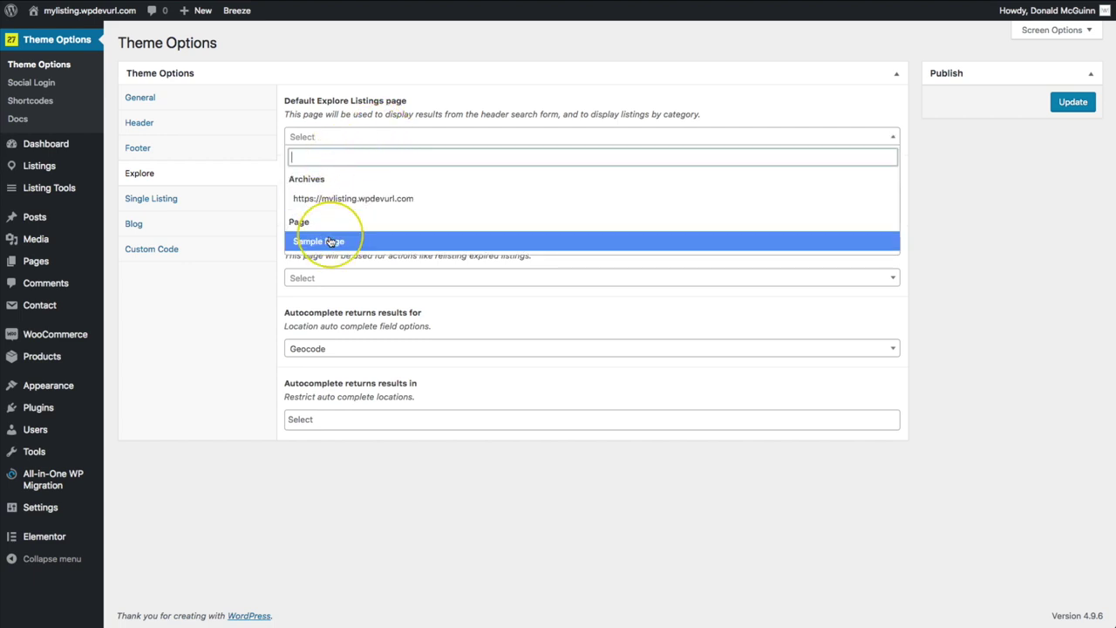
left_click(345, 58)
Step: Create a new page titled 'Explore' with permalink /explore and publish it
mouse_move(61, 258)
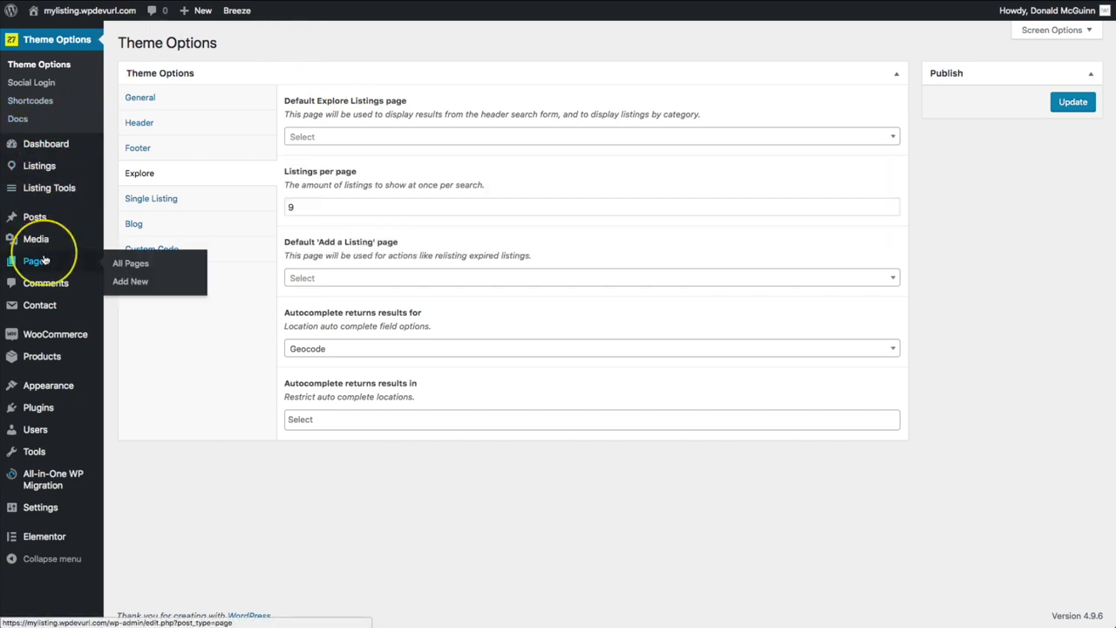
left_click(146, 283)
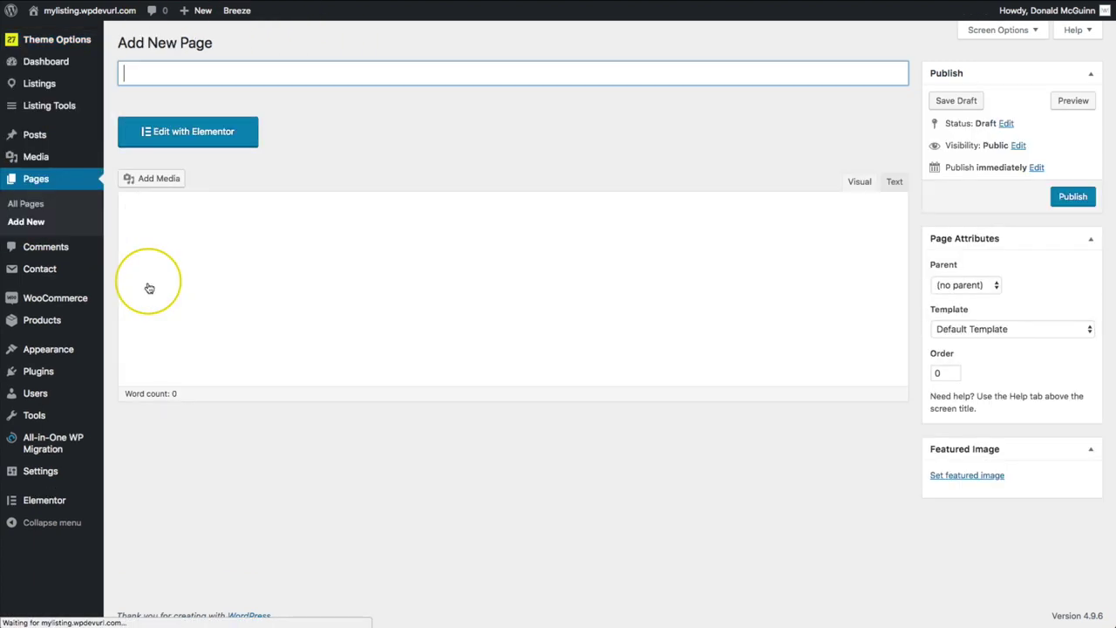
left_click(245, 75)
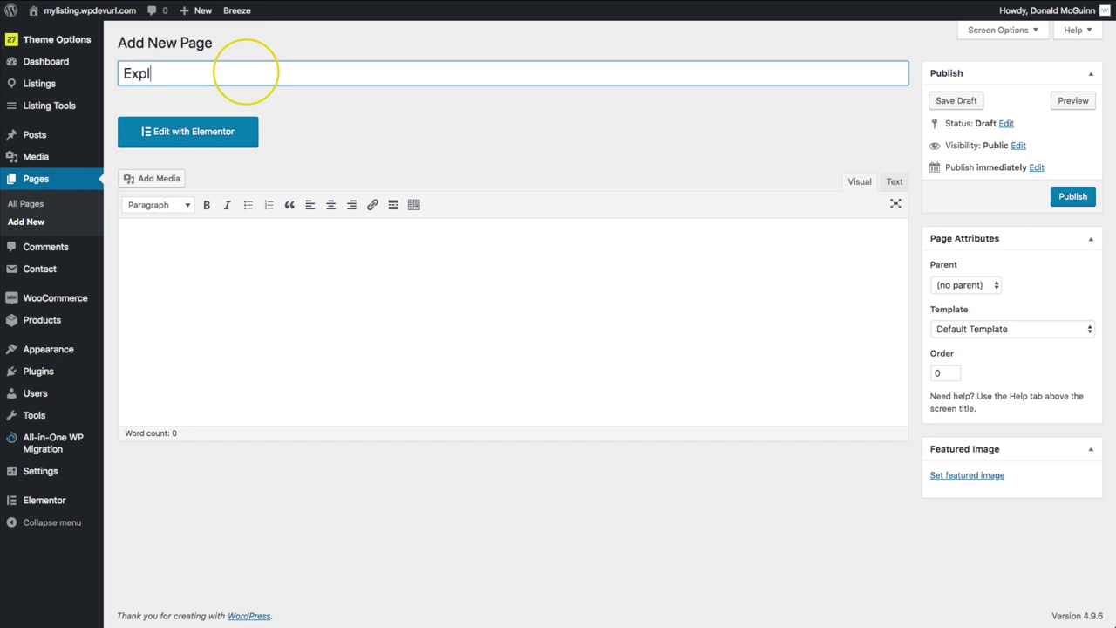
left_click(267, 120)
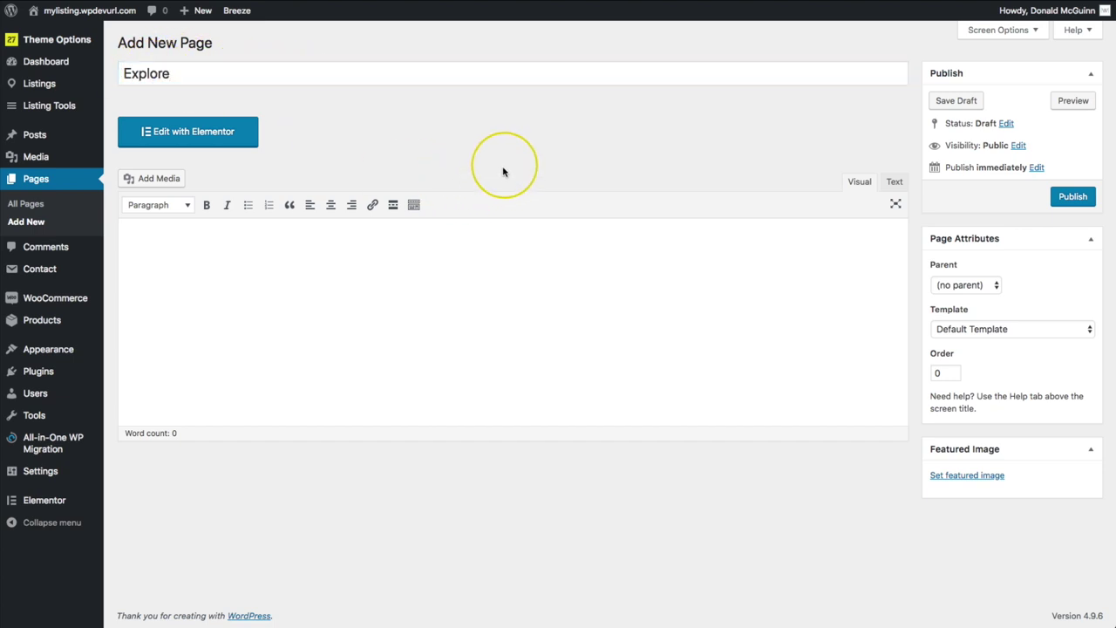
left_click(1073, 197)
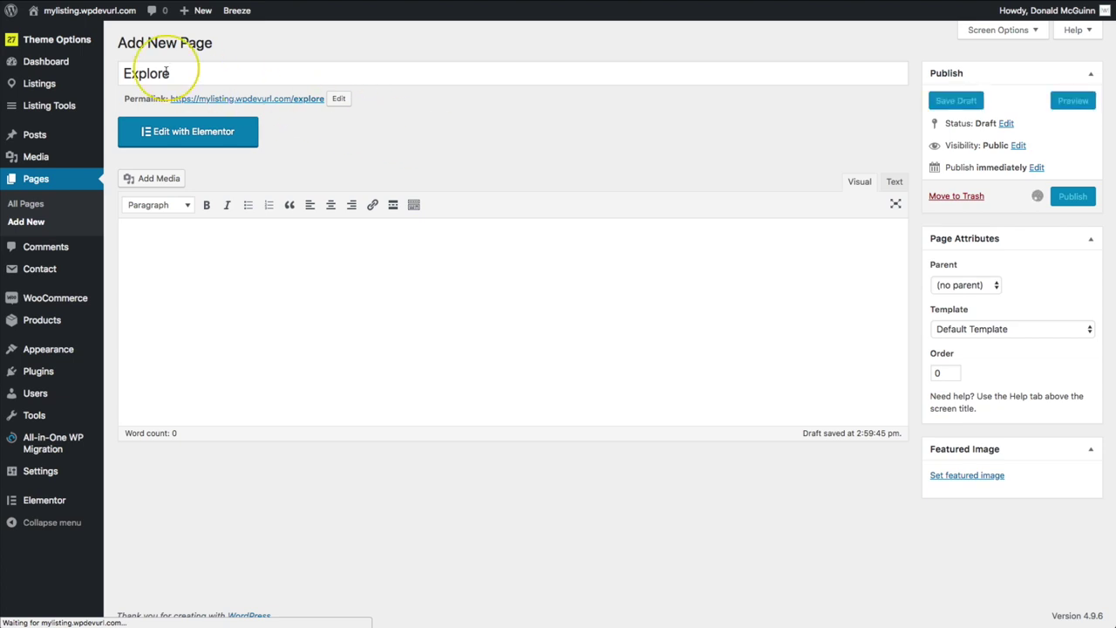
mouse_move(76, 46)
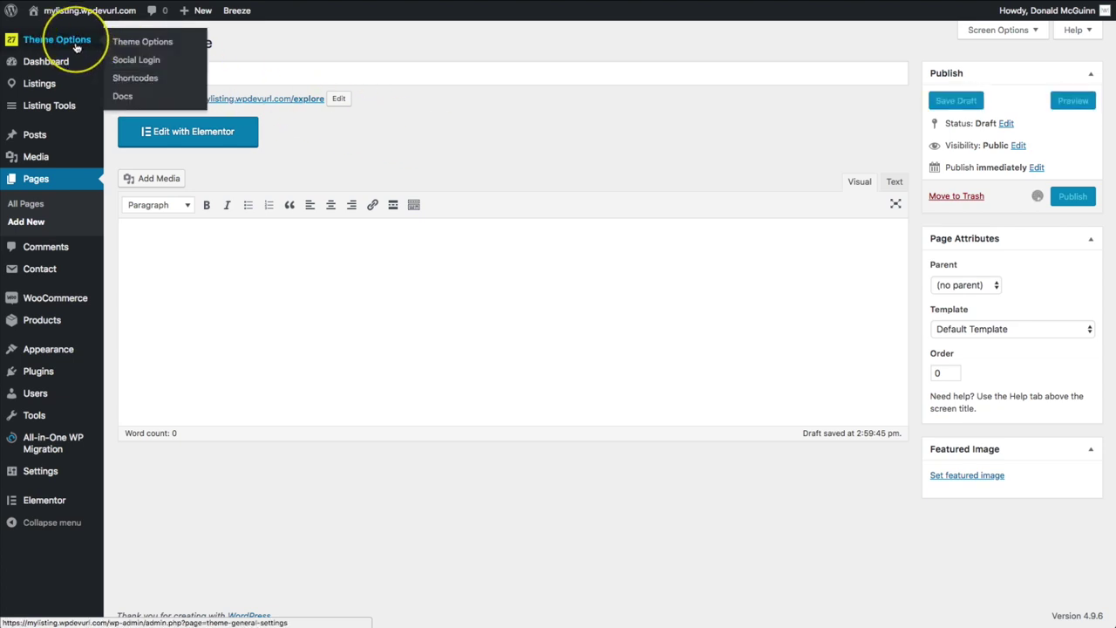
Step: Make Explore the Default Explore Listings page, keep 9 per page, and save
left_click(142, 43)
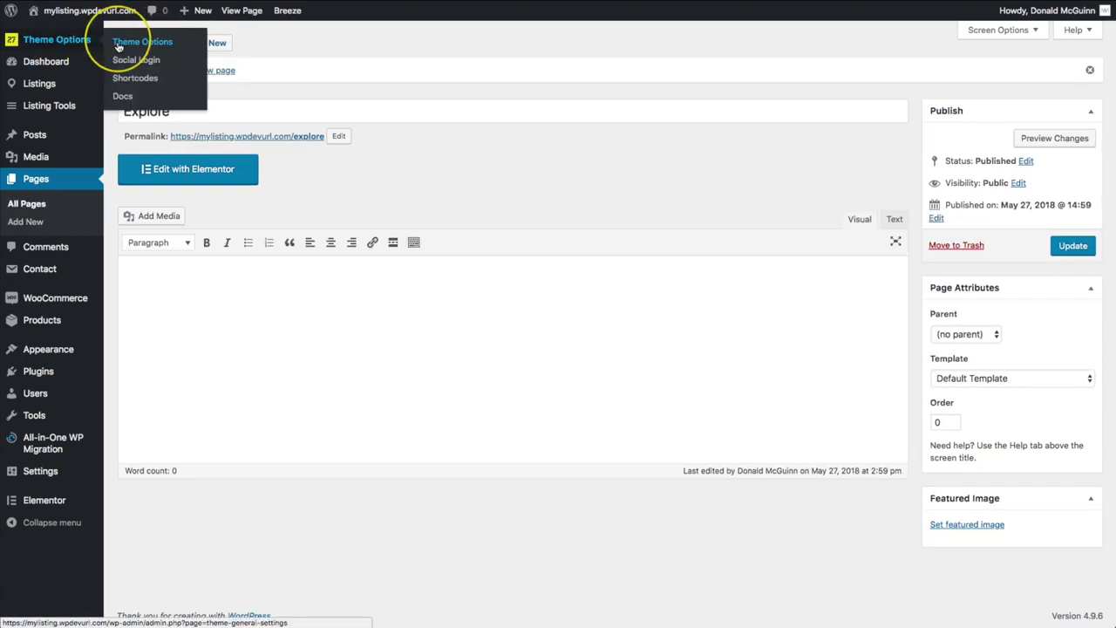
left_click(119, 46)
left_click(358, 136)
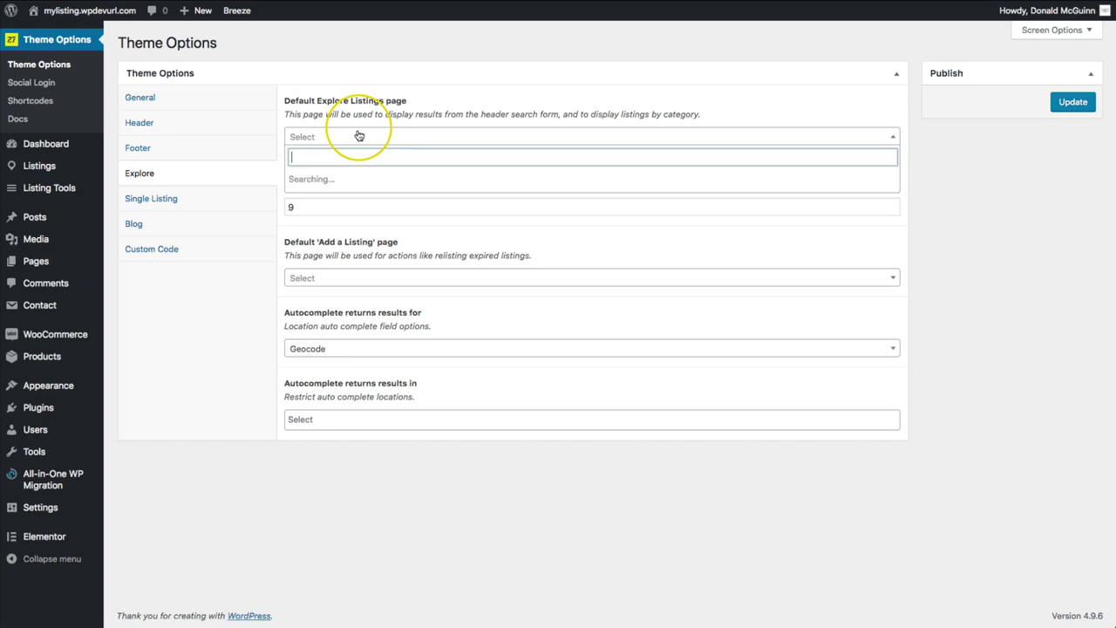
left_click(320, 247)
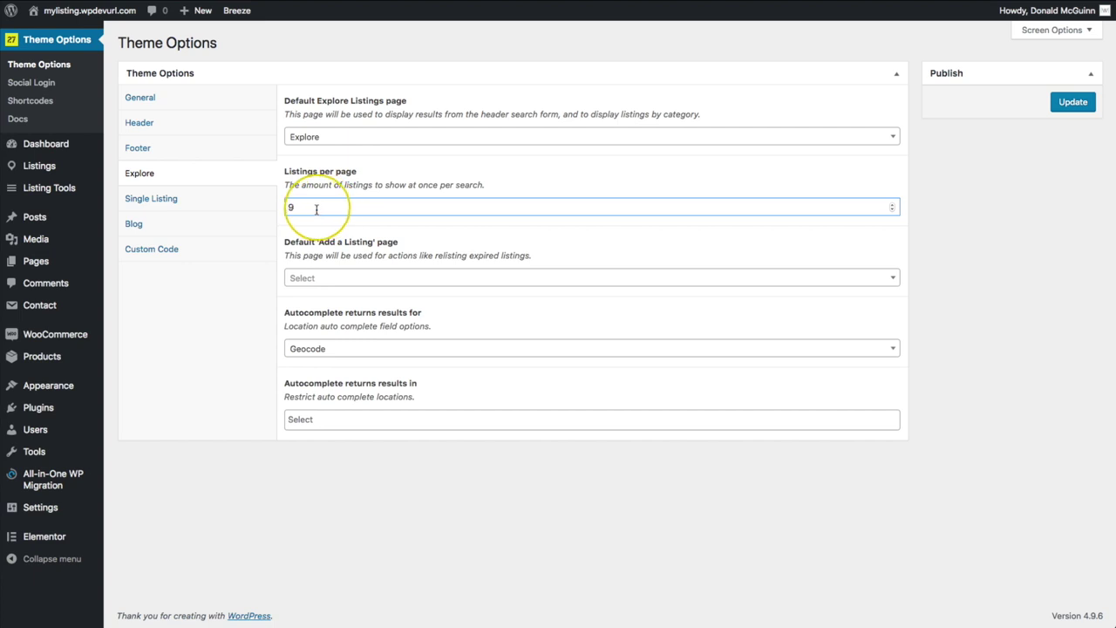
left_click(277, 327)
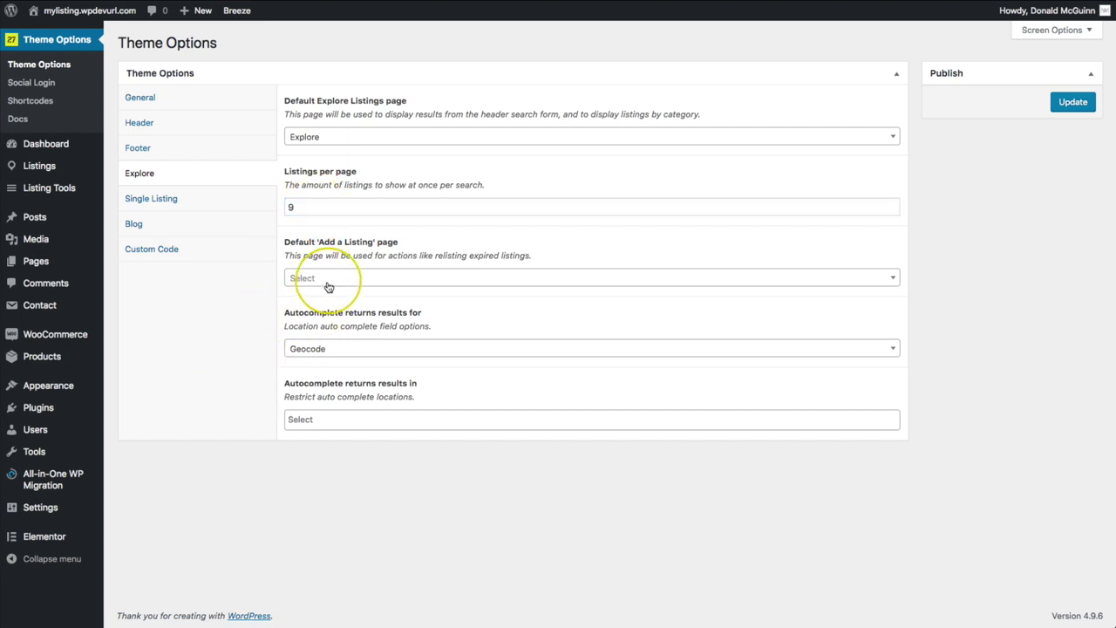
left_click(1070, 104)
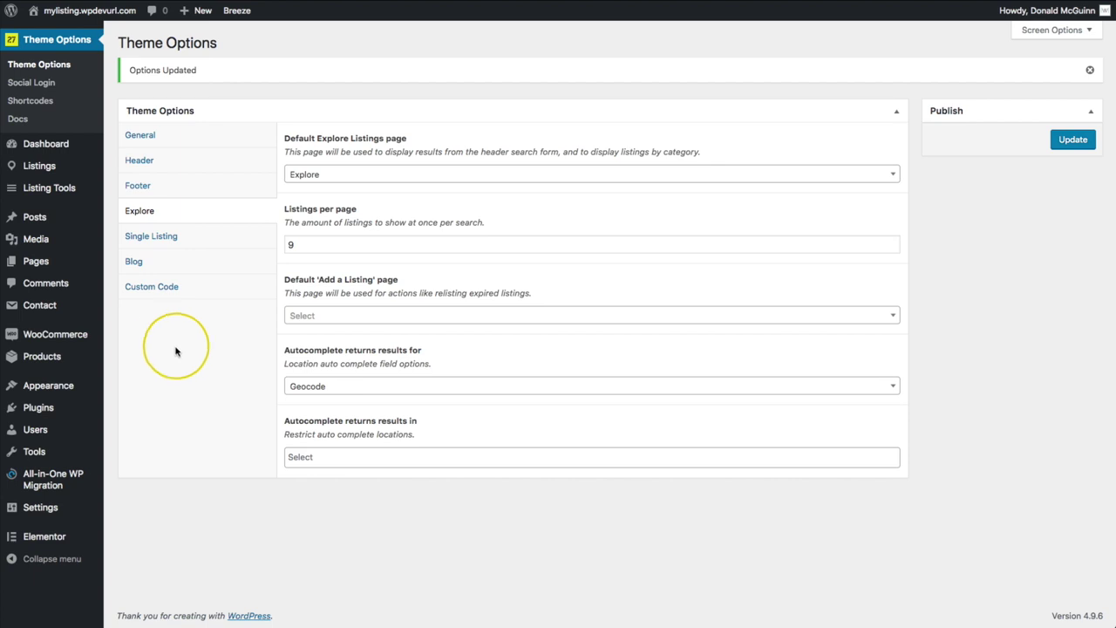
Step: Open the Explore page in Elementor and drop in an Explore Listings widget, found by searching 'ex'
mouse_move(26, 269)
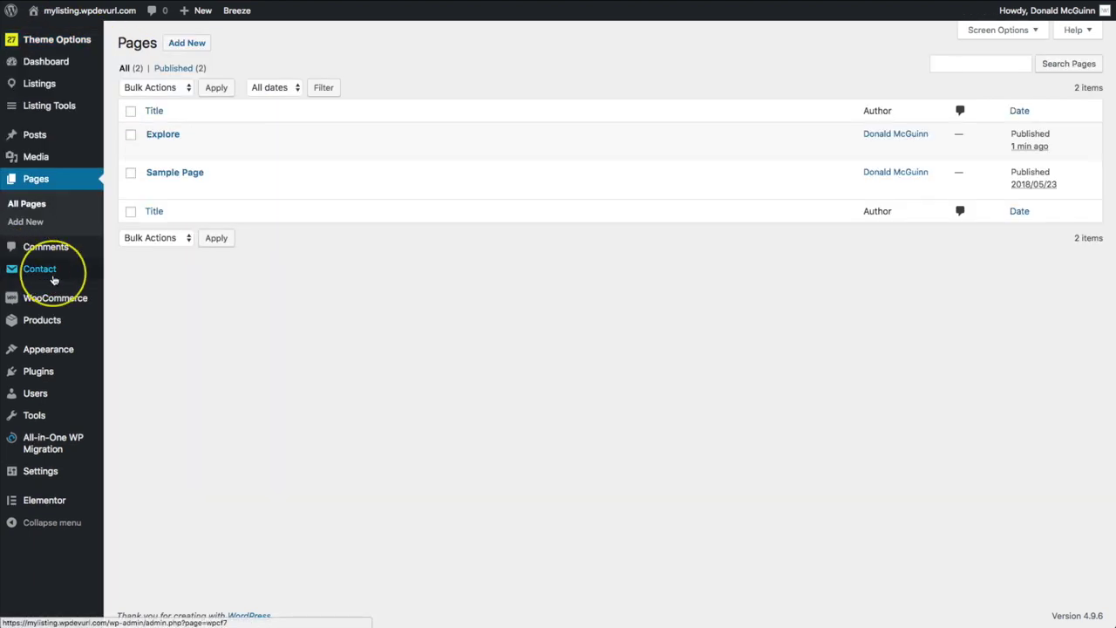
mouse_move(224, 144)
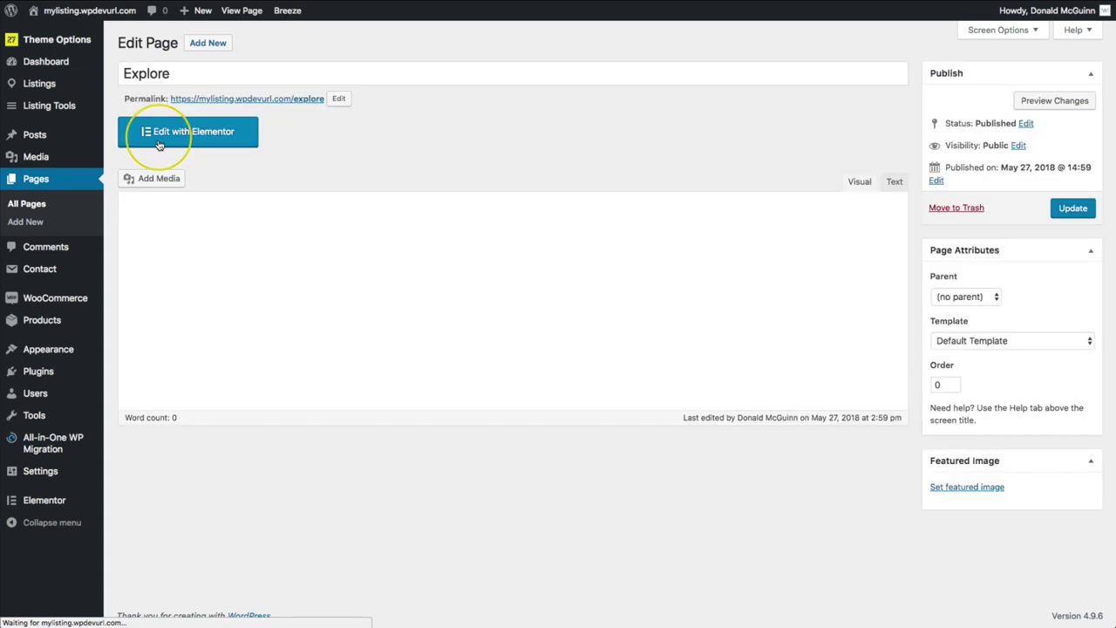
left_click(190, 134)
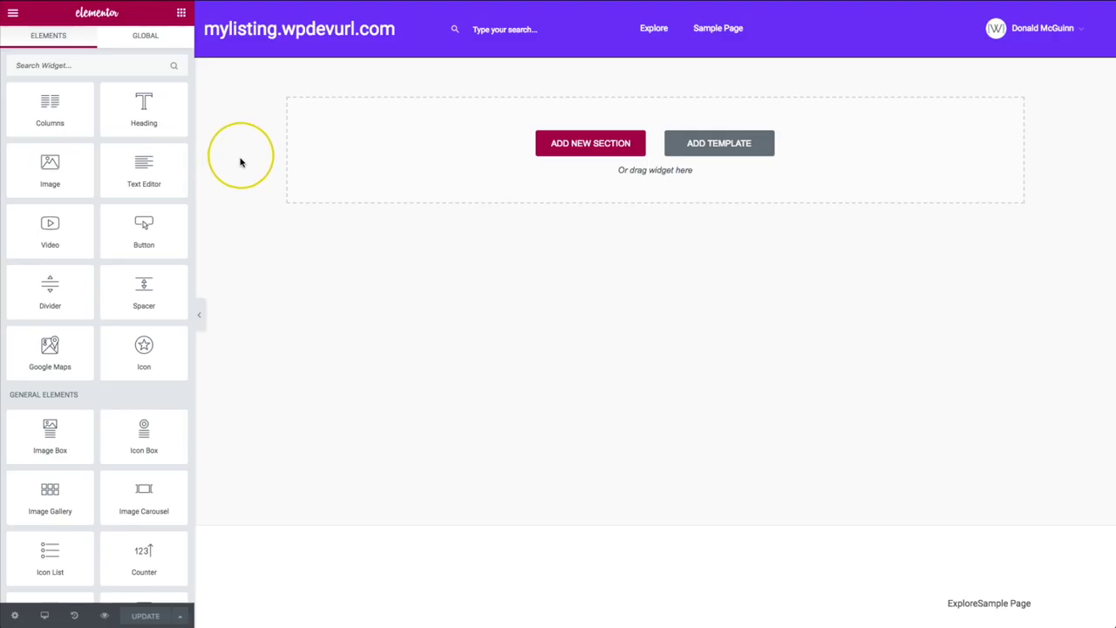
left_click(125, 67)
type("ex")
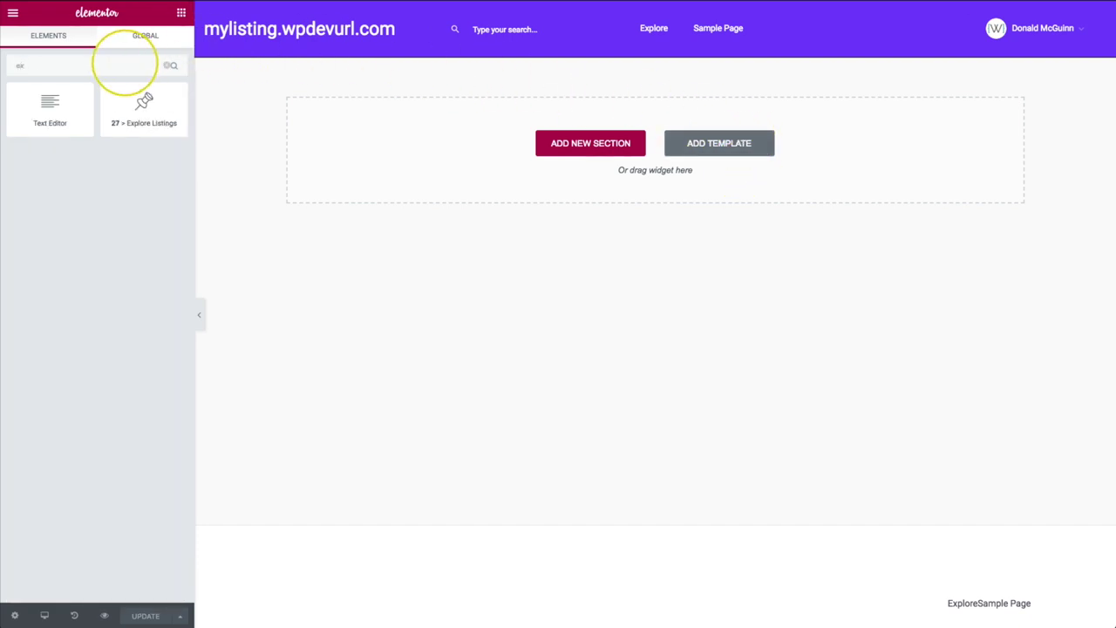
left_click_drag(144, 105, 430, 147)
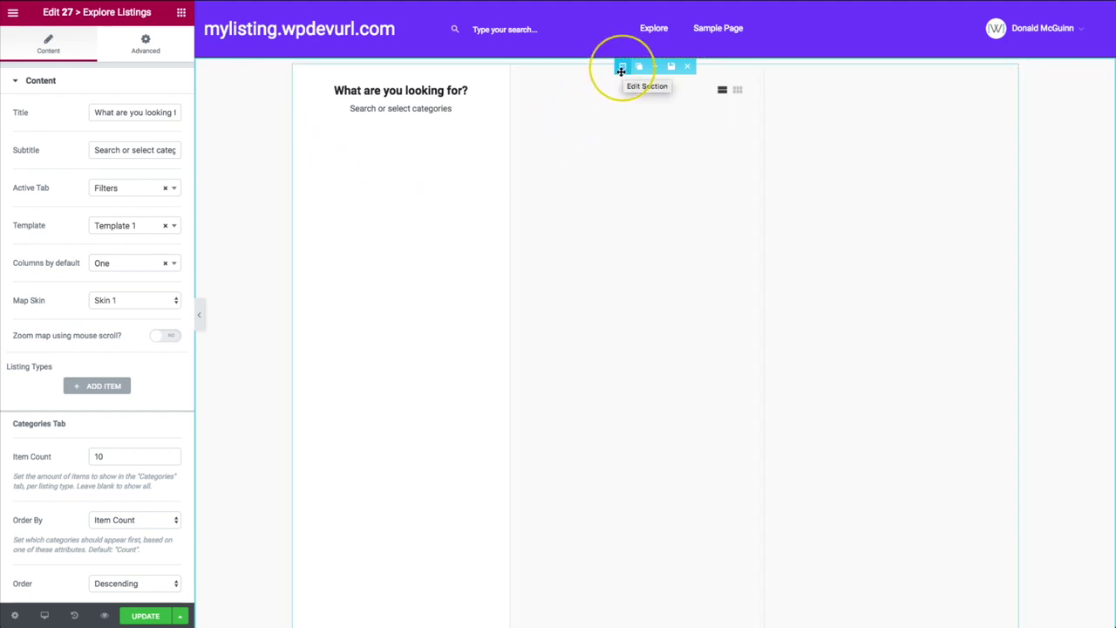
Step: Set the Explore Listings section to Full Width content with No Gap between columns
left_click(620, 68)
left_click(127, 172)
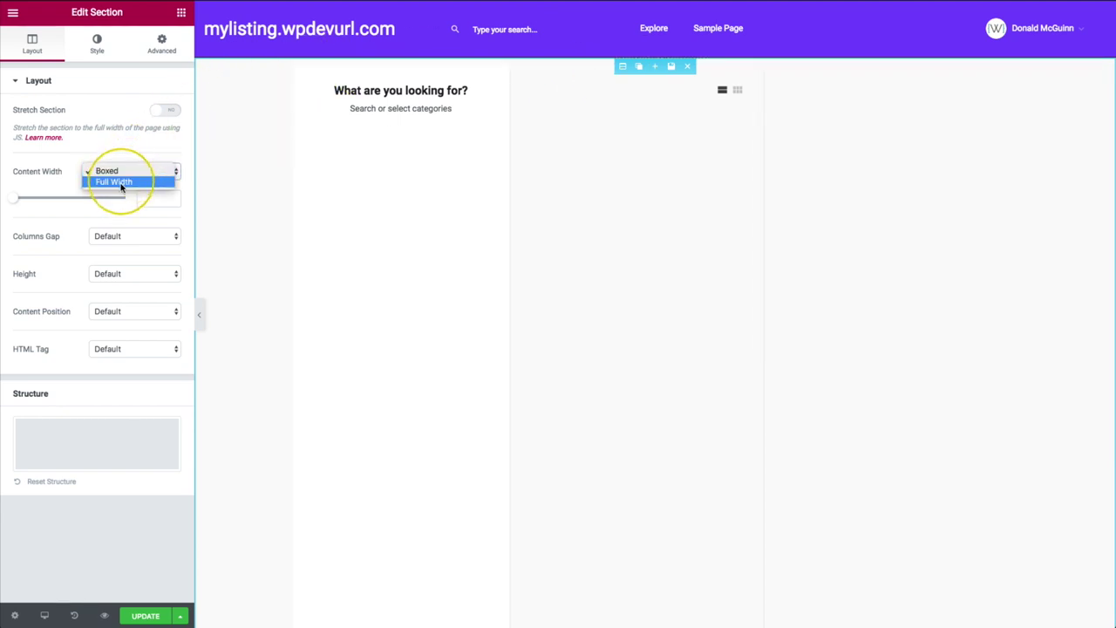
left_click(122, 182)
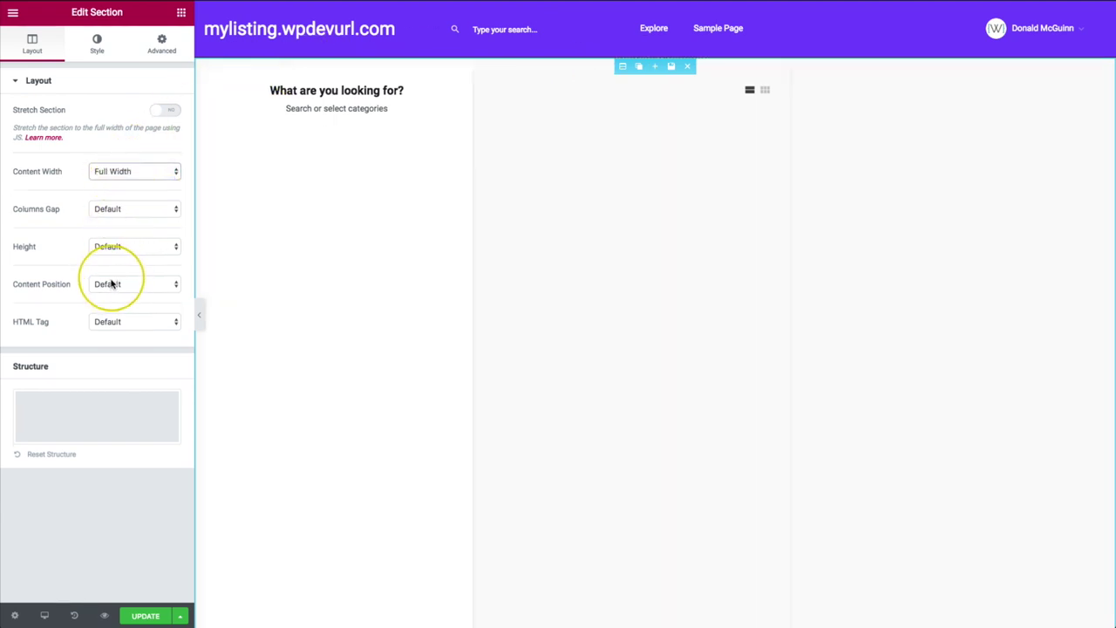
left_click(112, 213)
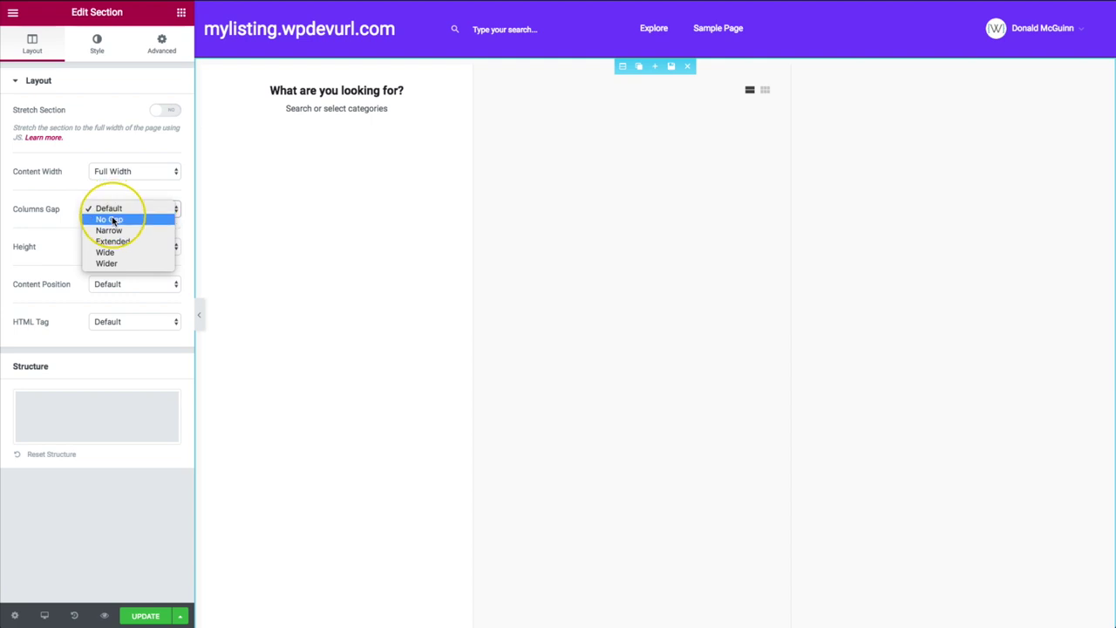
left_click(110, 220)
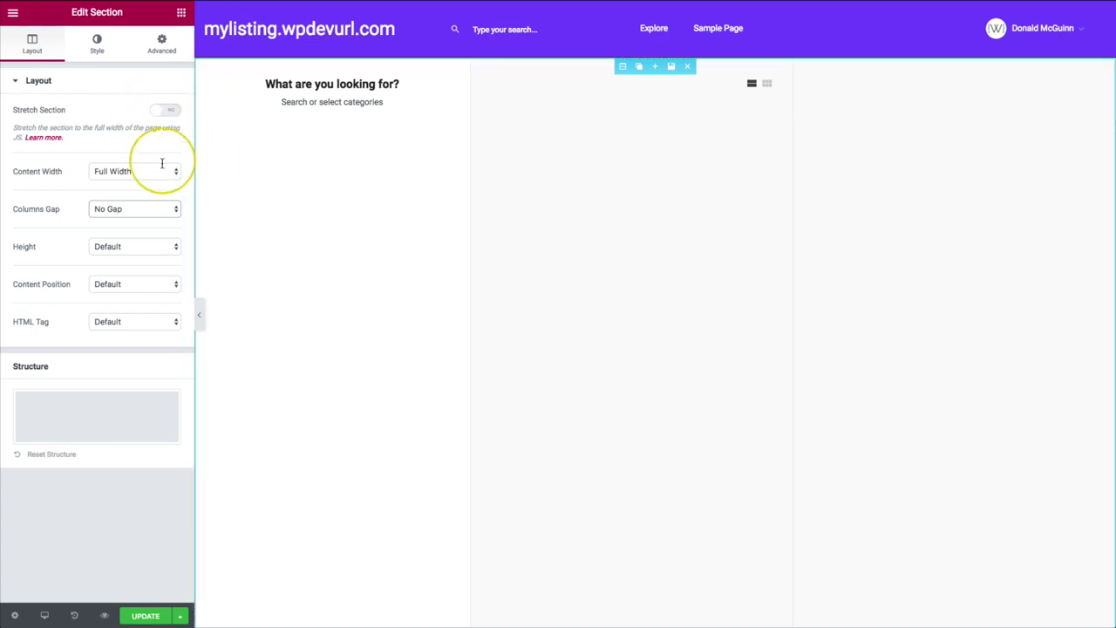
left_click(329, 219)
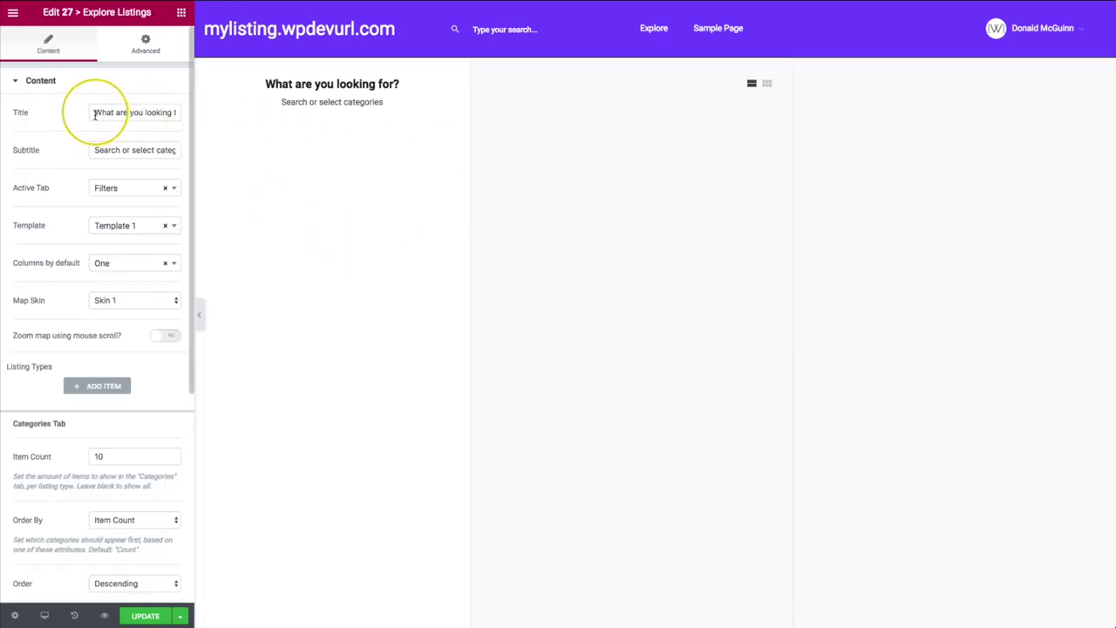
Step: Review the widget's title and subtitle, keeping Filters as the active tab
left_click_drag(95, 114, 182, 110)
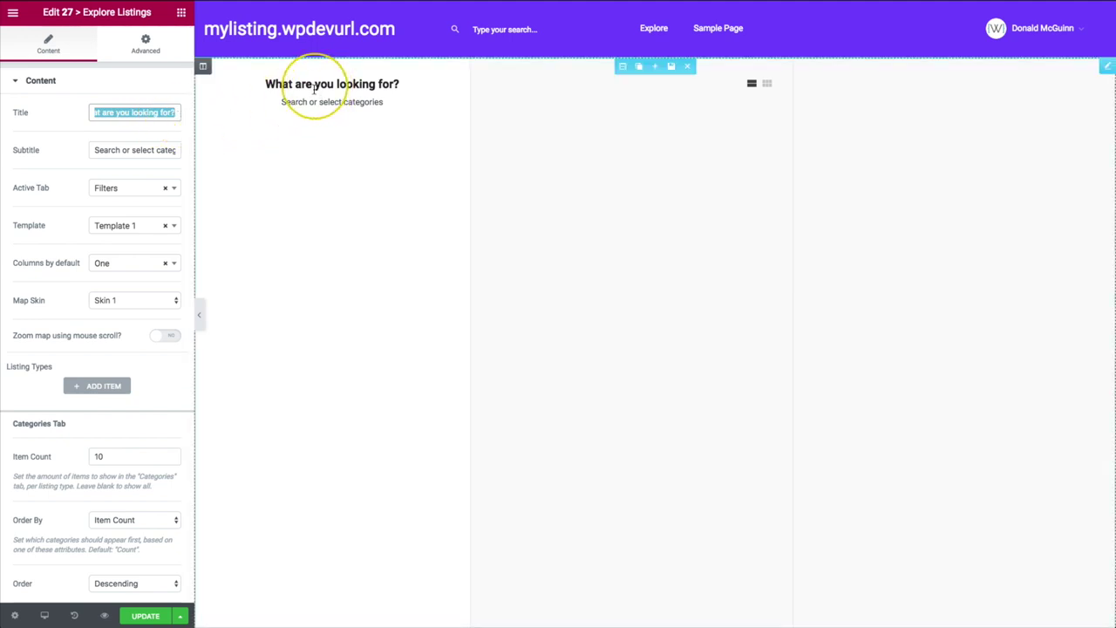
left_click_drag(109, 150, 170, 153)
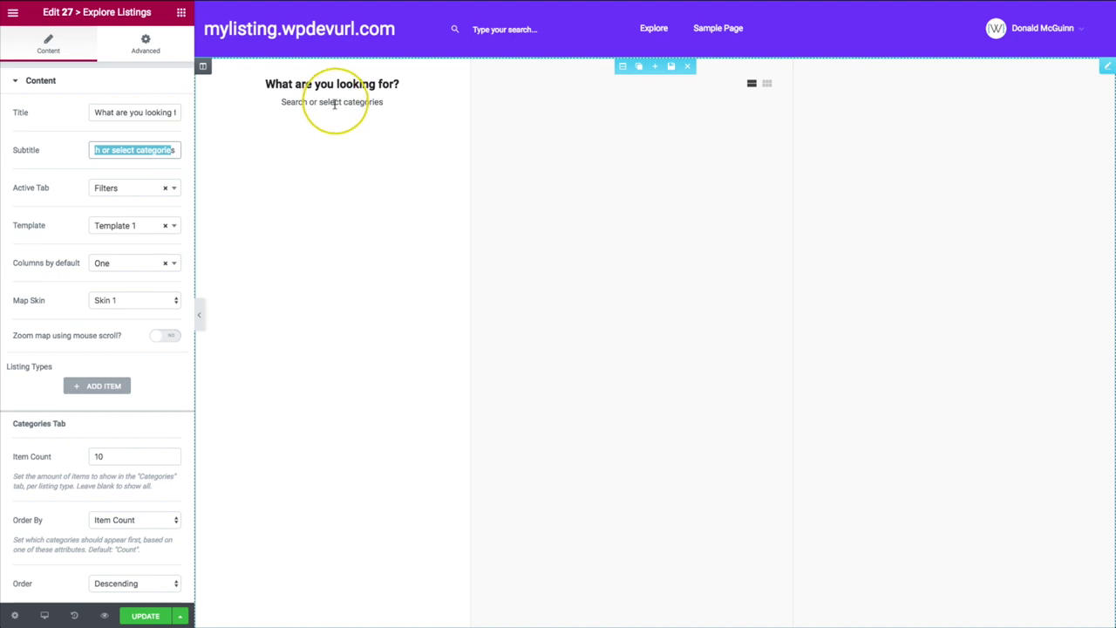
left_click(120, 193)
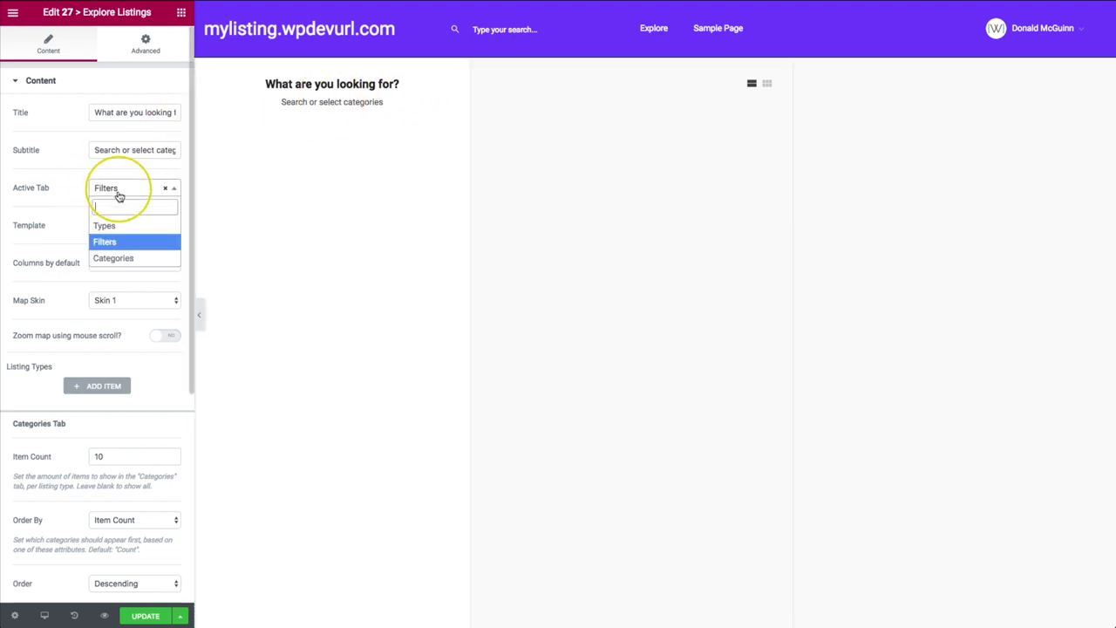
left_click(72, 203)
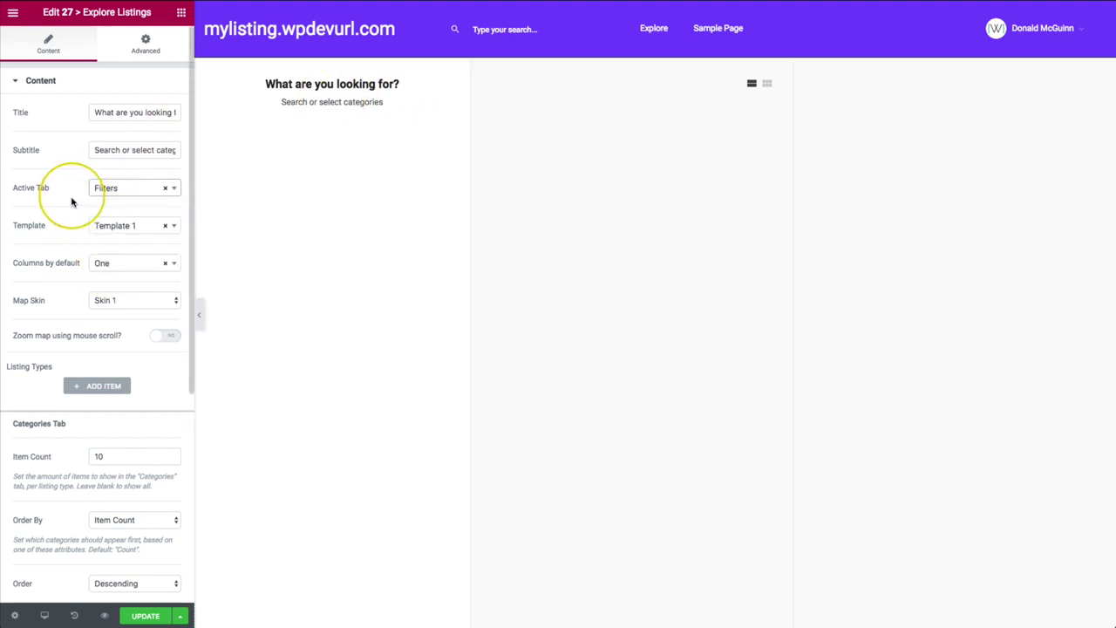
left_click(103, 191)
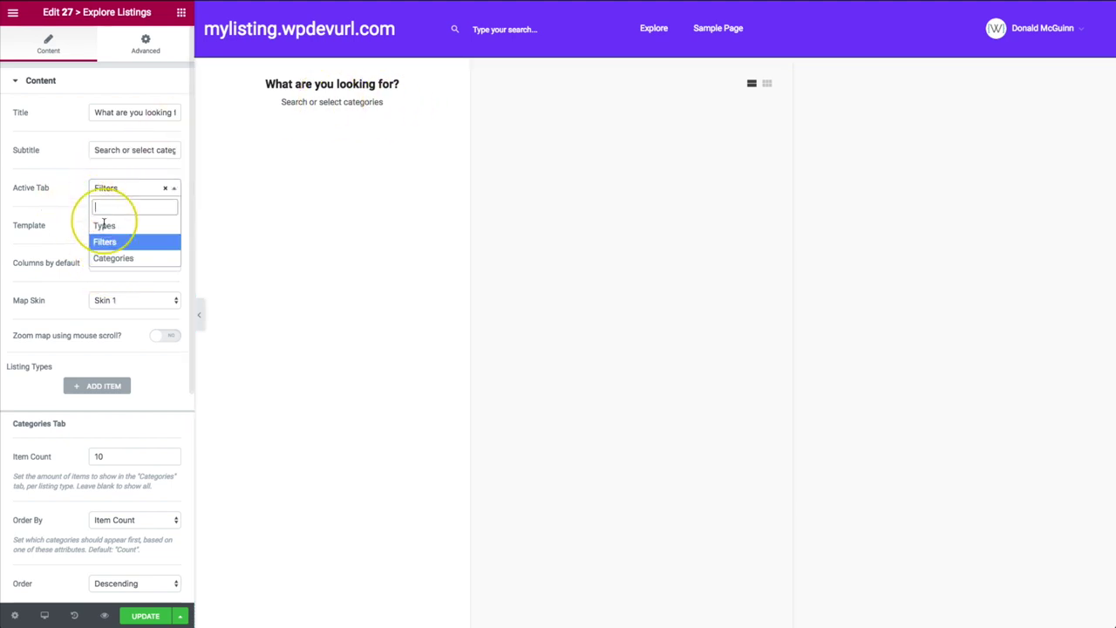
left_click(65, 202)
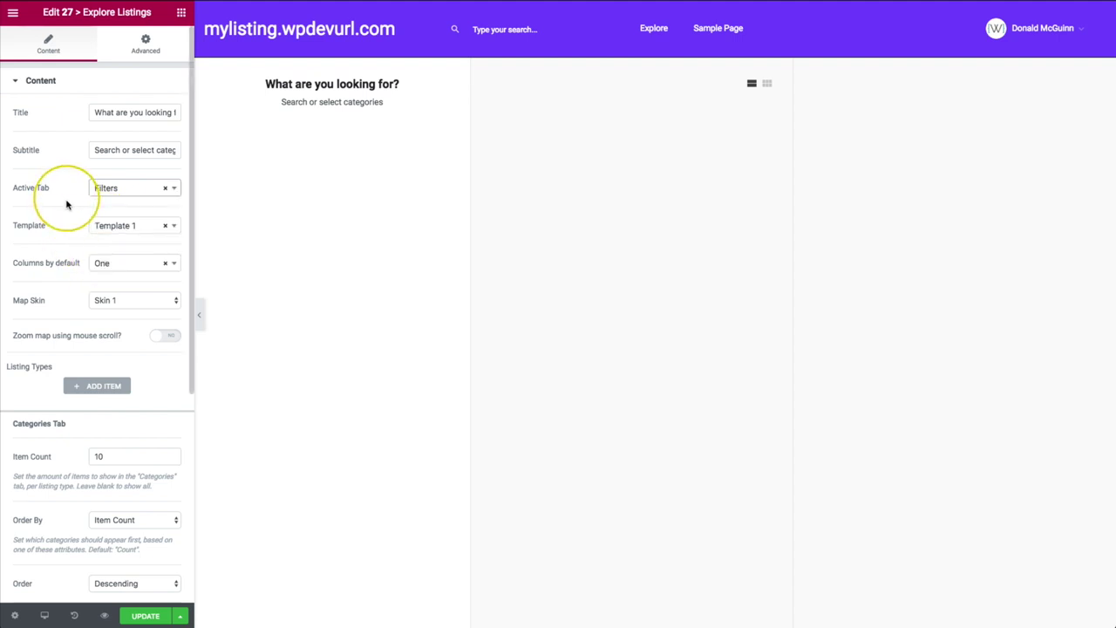
left_click(115, 190)
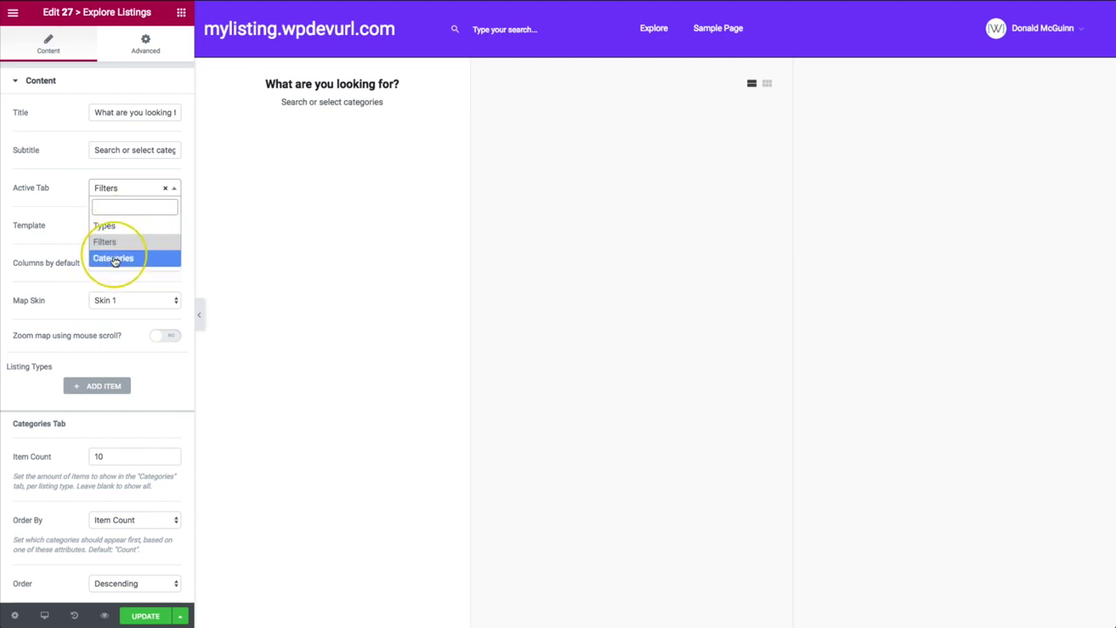
left_click(71, 233)
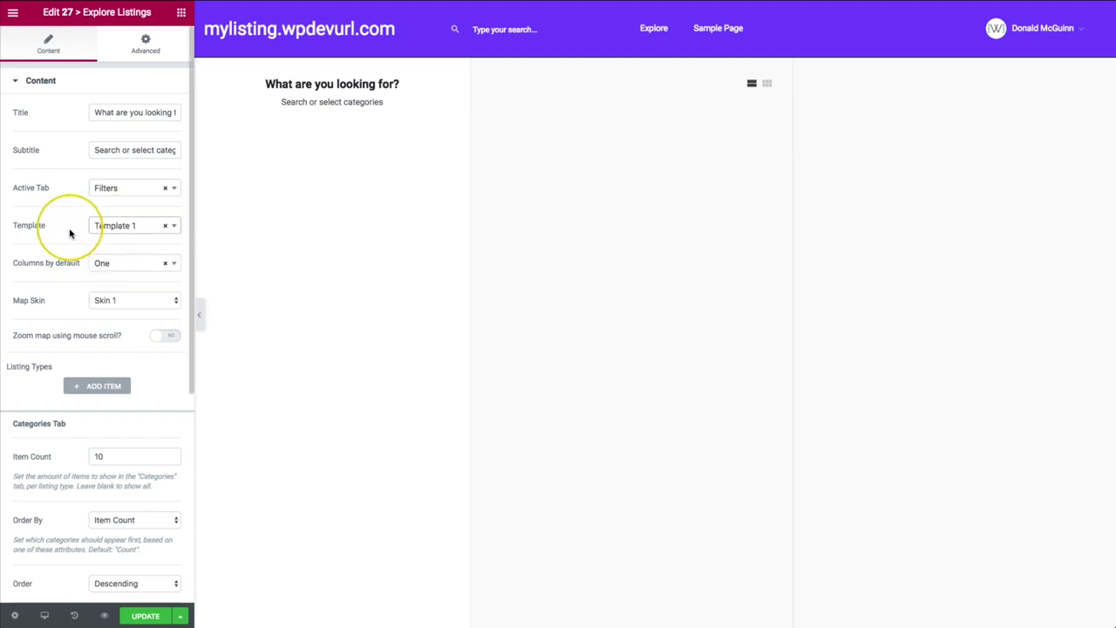
Step: Try Template 2 and Template 3 for the widget layout, settling on Template 2
left_click(135, 229)
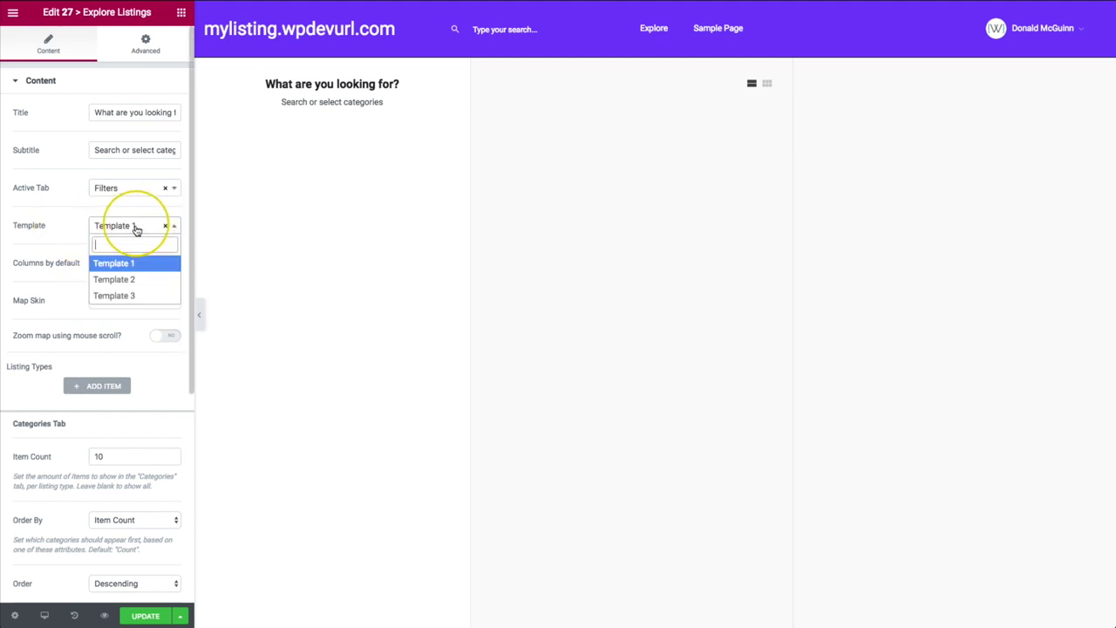
left_click(119, 279)
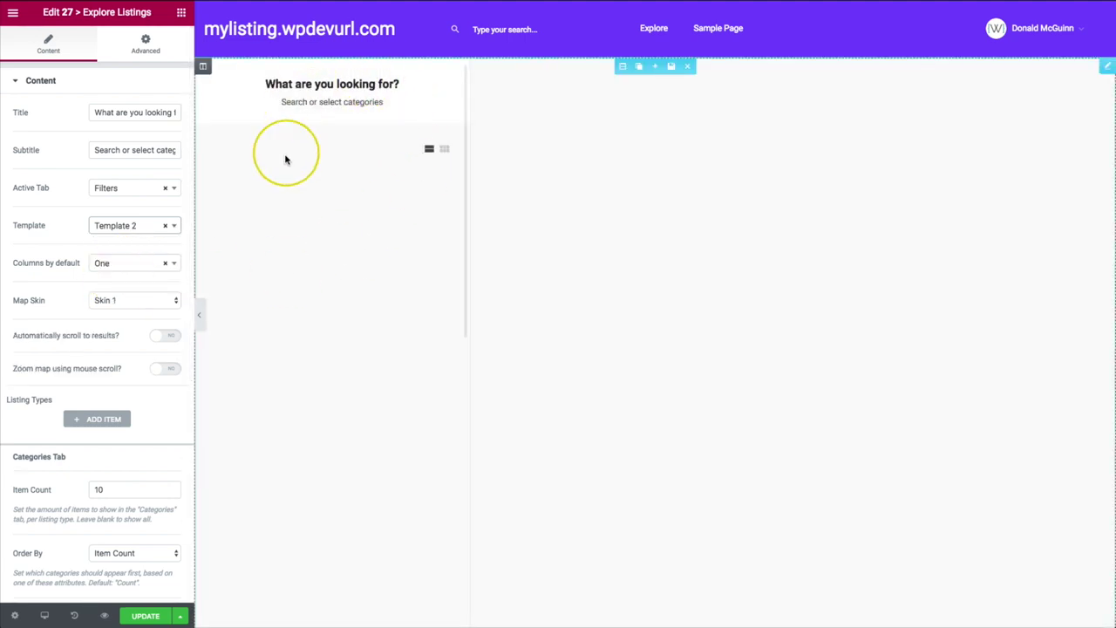
left_click(128, 229)
left_click(115, 295)
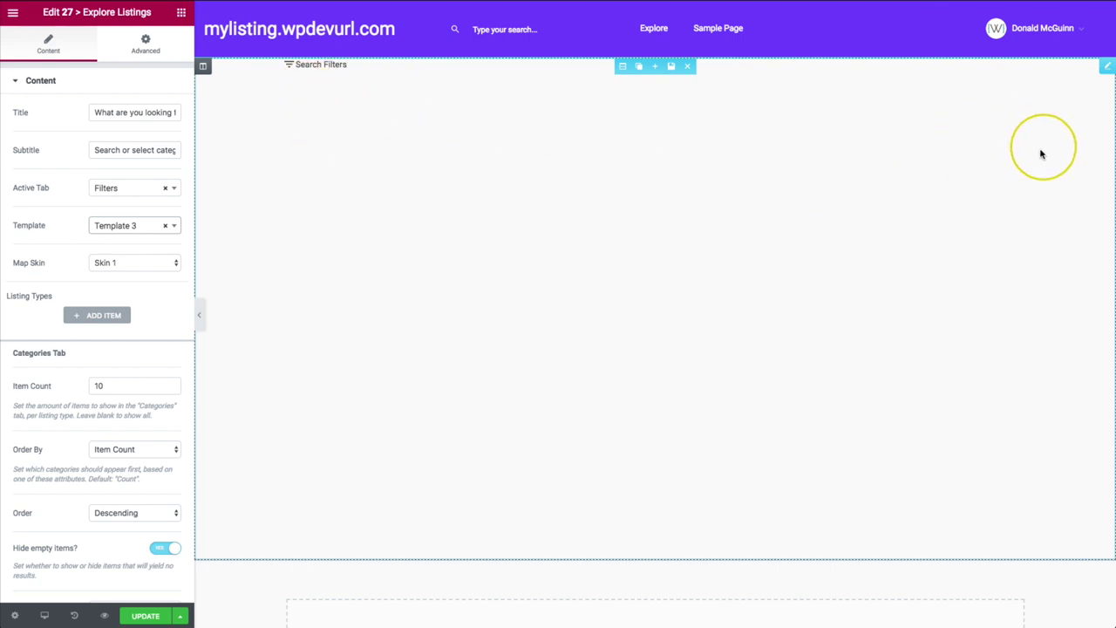
left_click(113, 229)
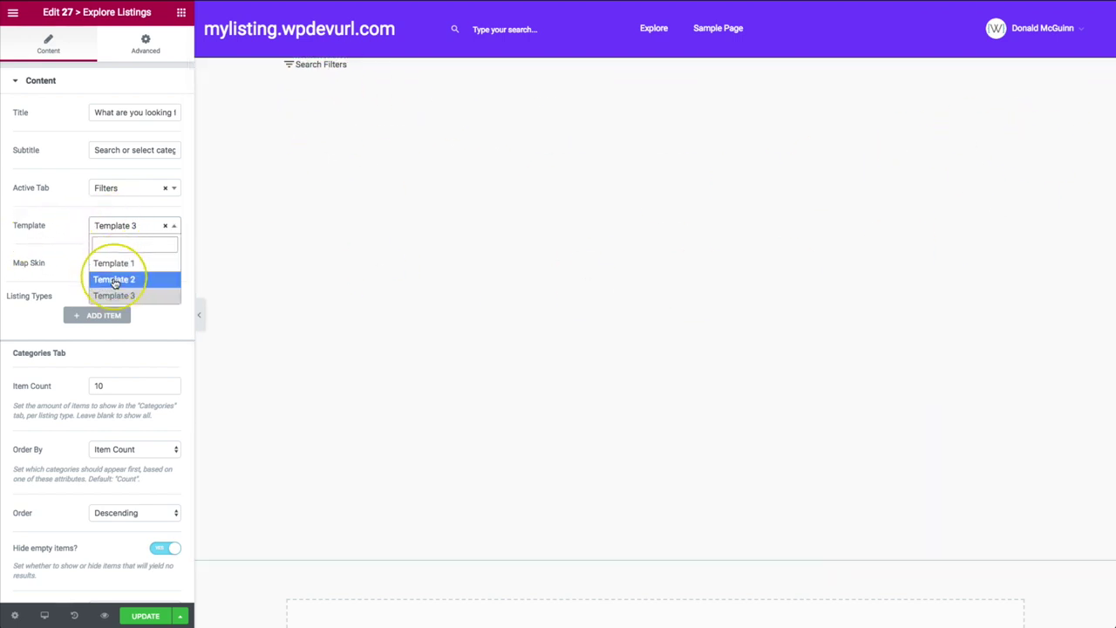
left_click(114, 279)
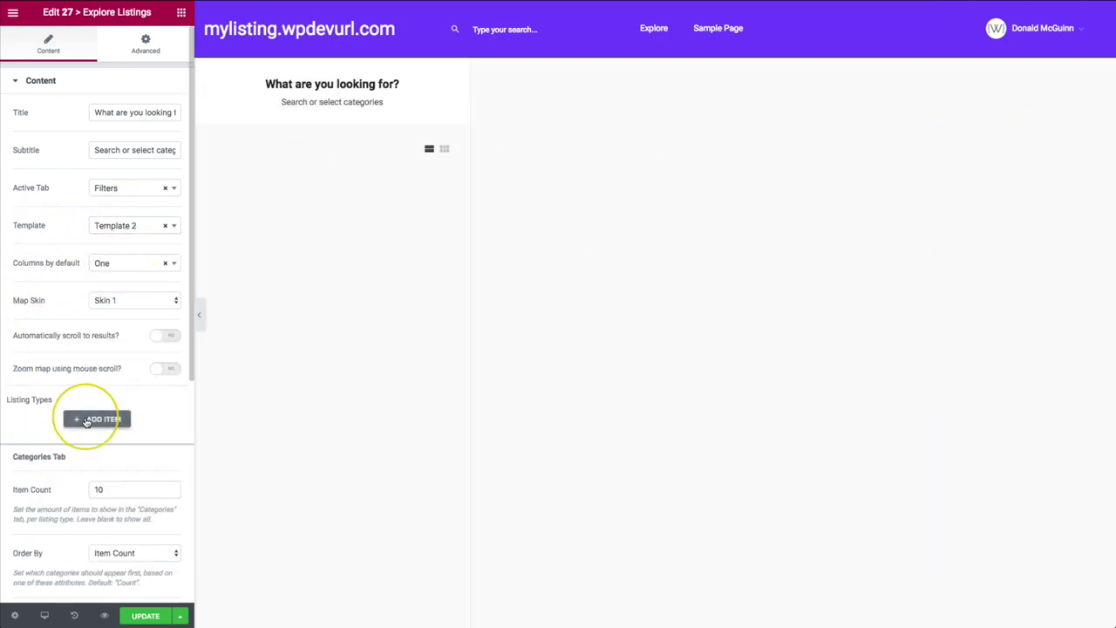
Step: Add a listing type entry set to Places, with an Item Count of 10
left_click(91, 419)
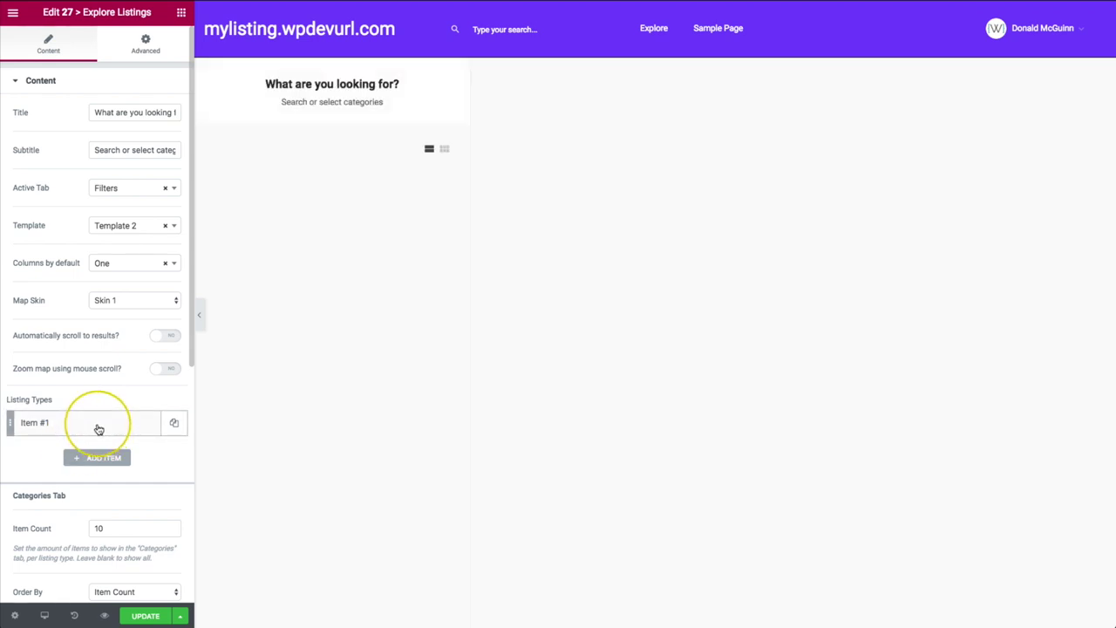
scroll(98, 429, "down", 2)
left_click(77, 351)
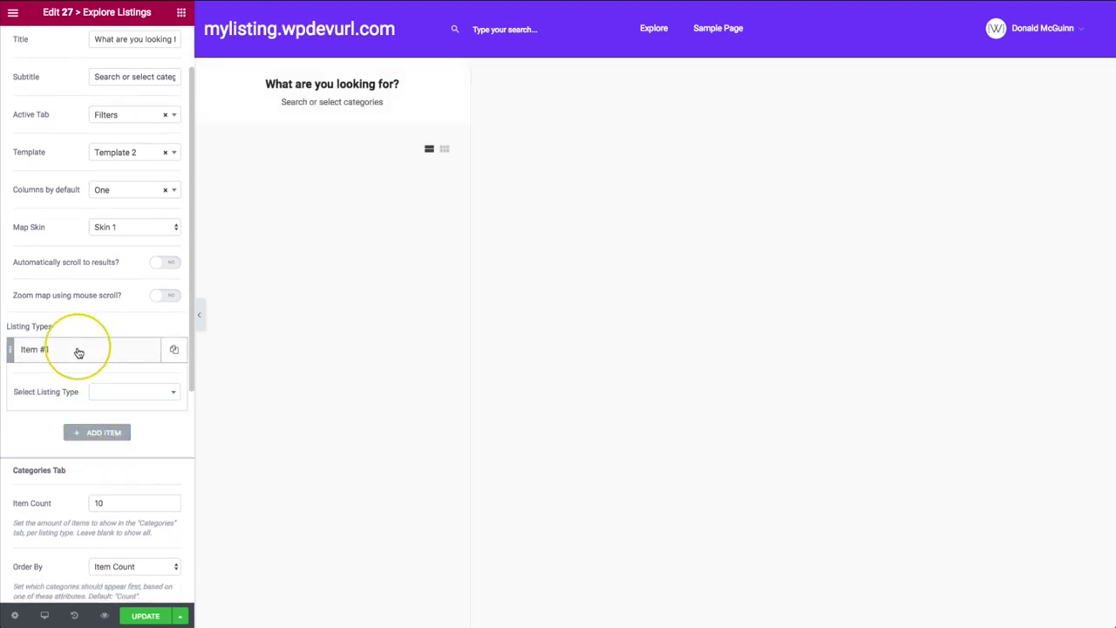
left_click(114, 397)
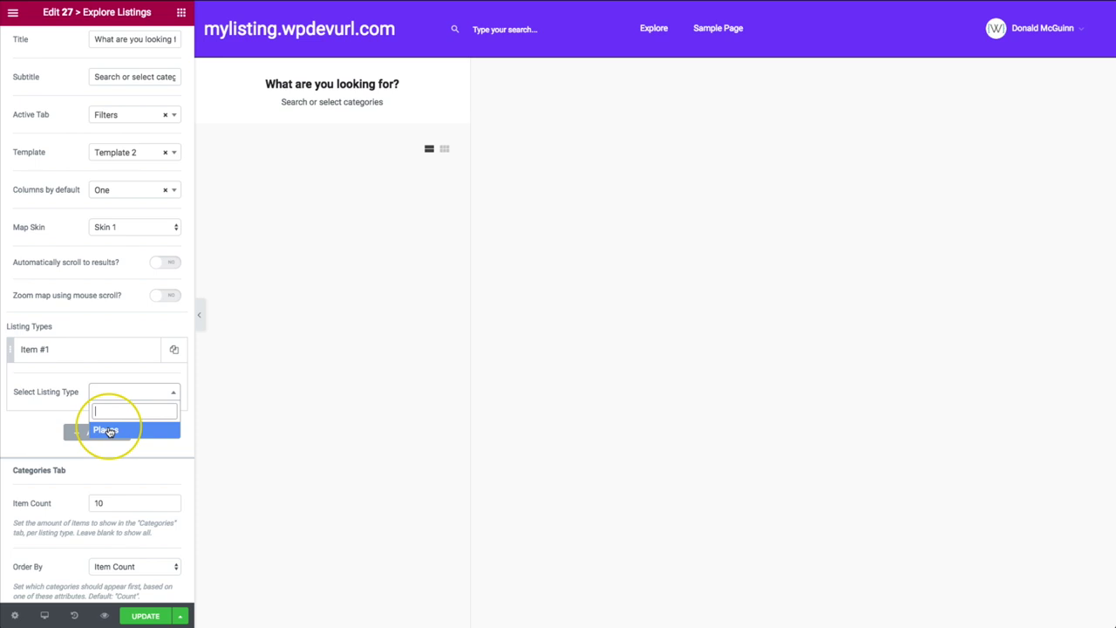
left_click(108, 432)
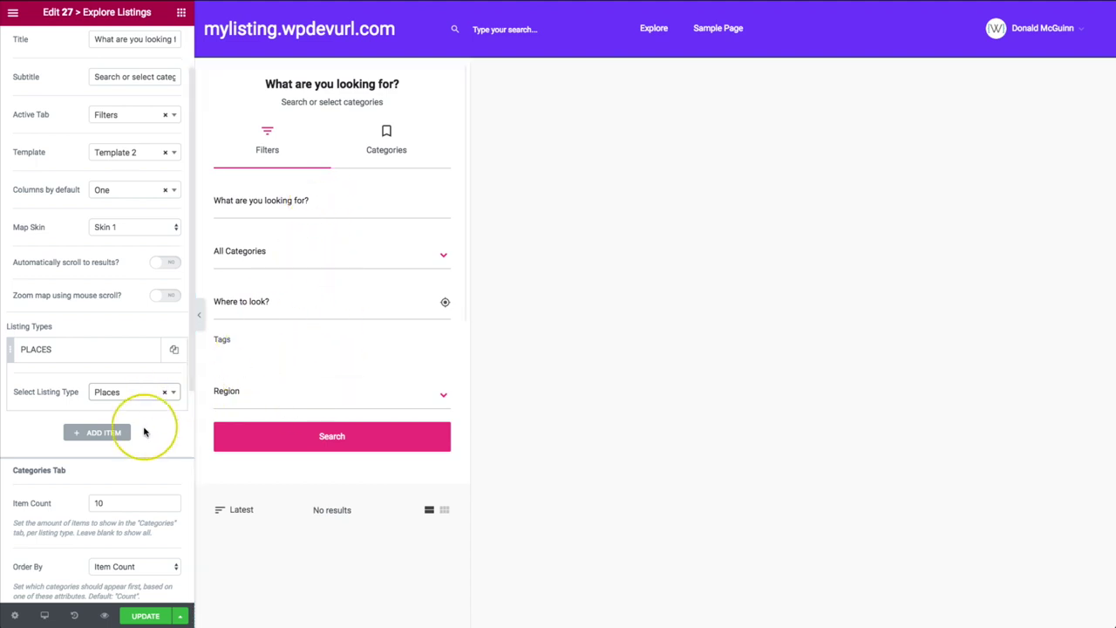
scroll(50, 431, "down", 5)
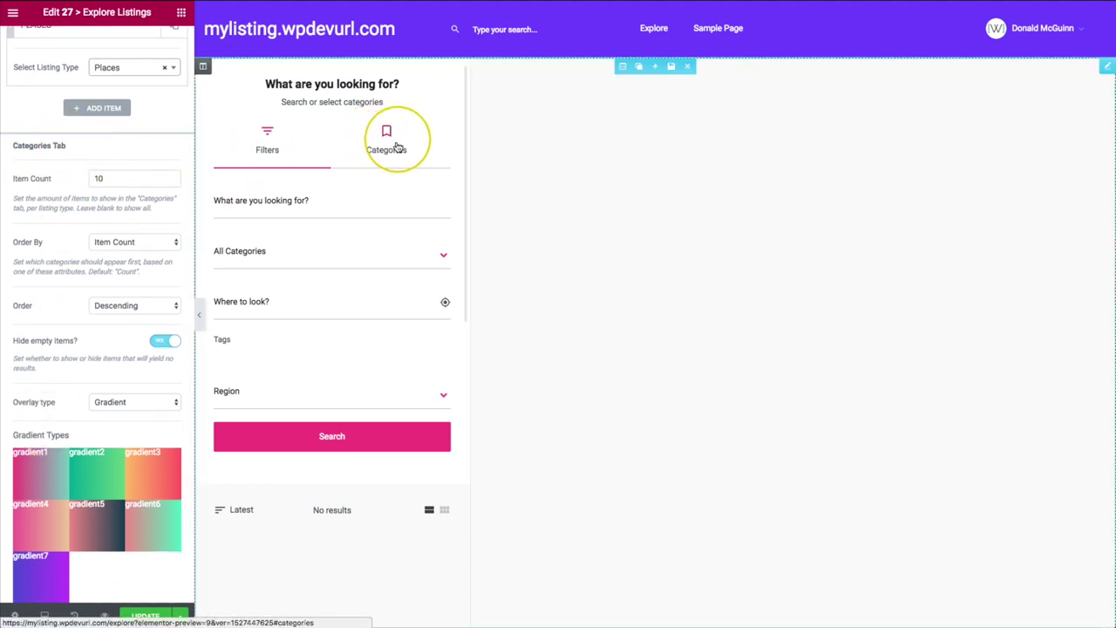
left_click_drag(109, 181, 87, 183)
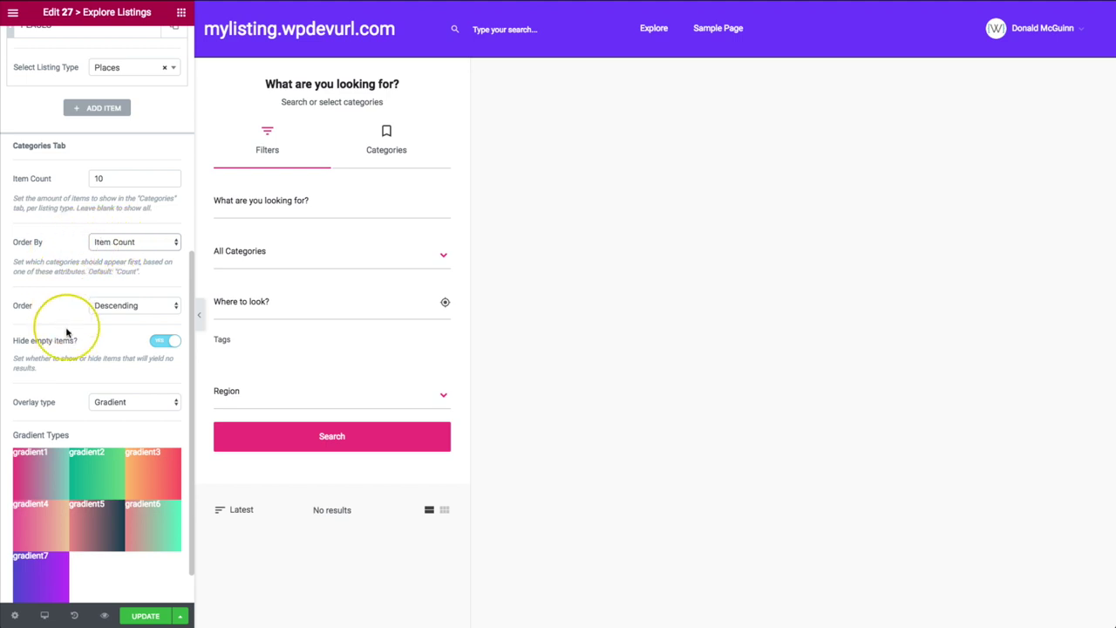
scroll(71, 335, "up", 6)
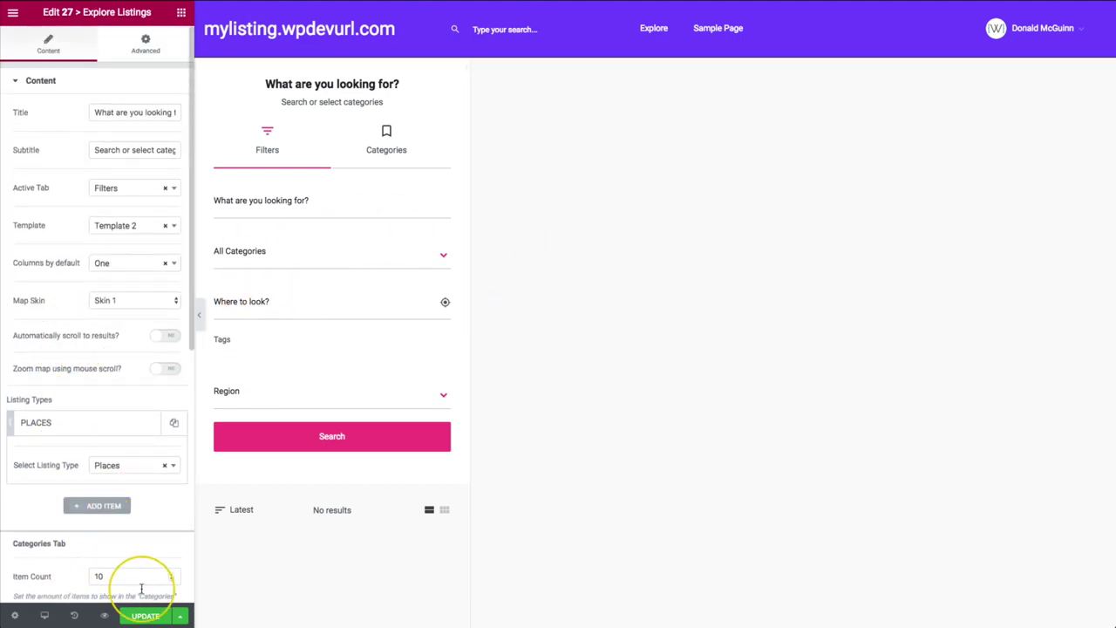
Step: Save the page and exit the editor to the WordPress dashboard
left_click(148, 614)
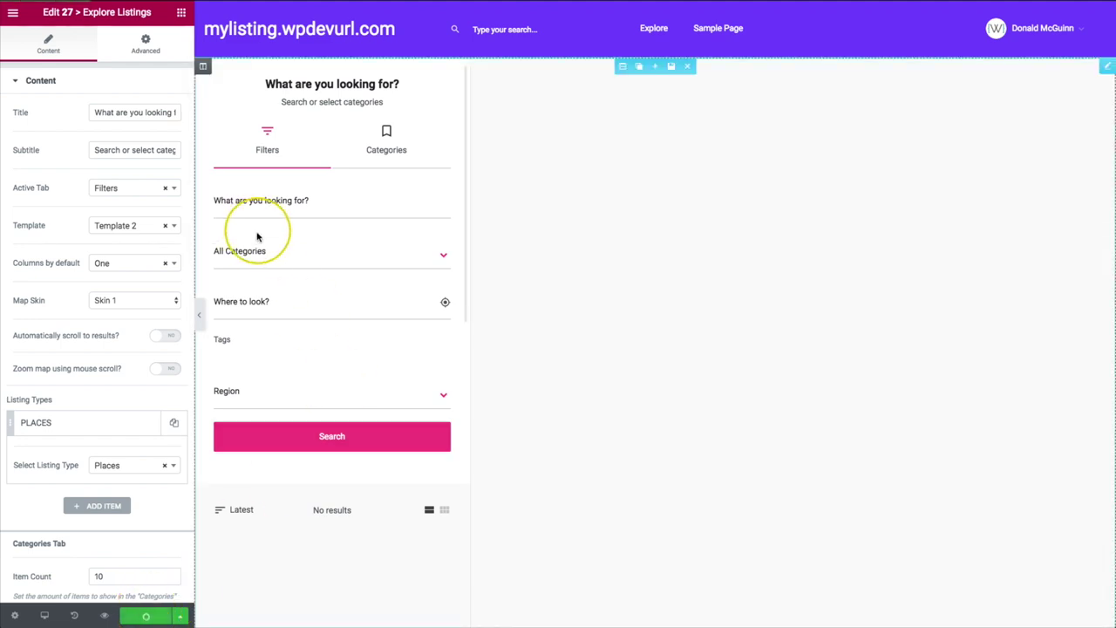
left_click(12, 14)
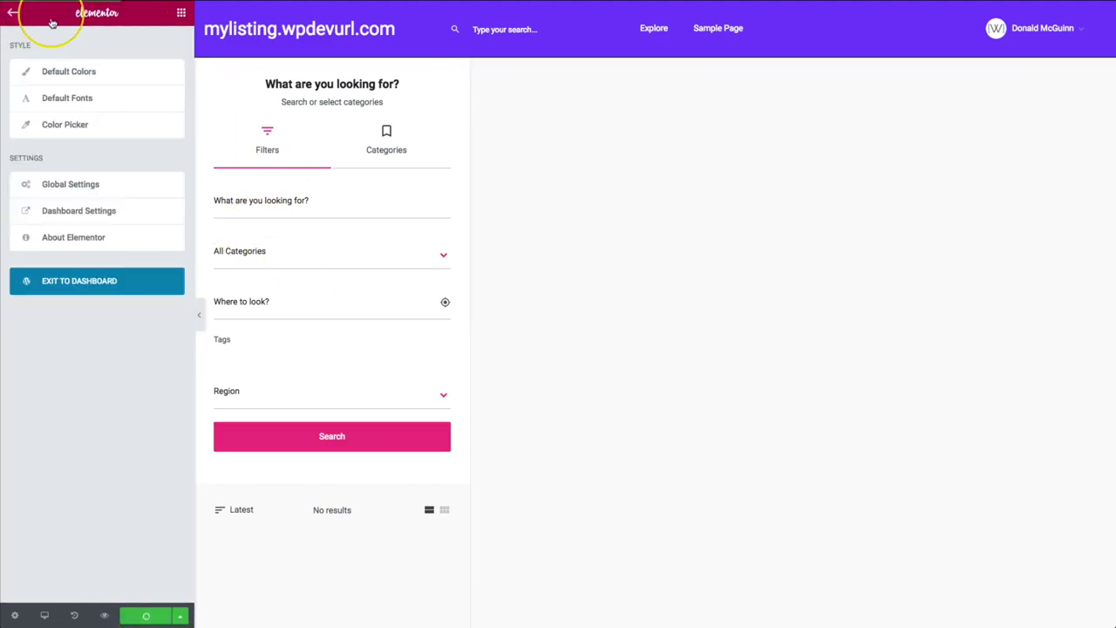
left_click(91, 283)
Step: Create a new Places-type listing called Testing Place and publish it
mouse_move(67, 52)
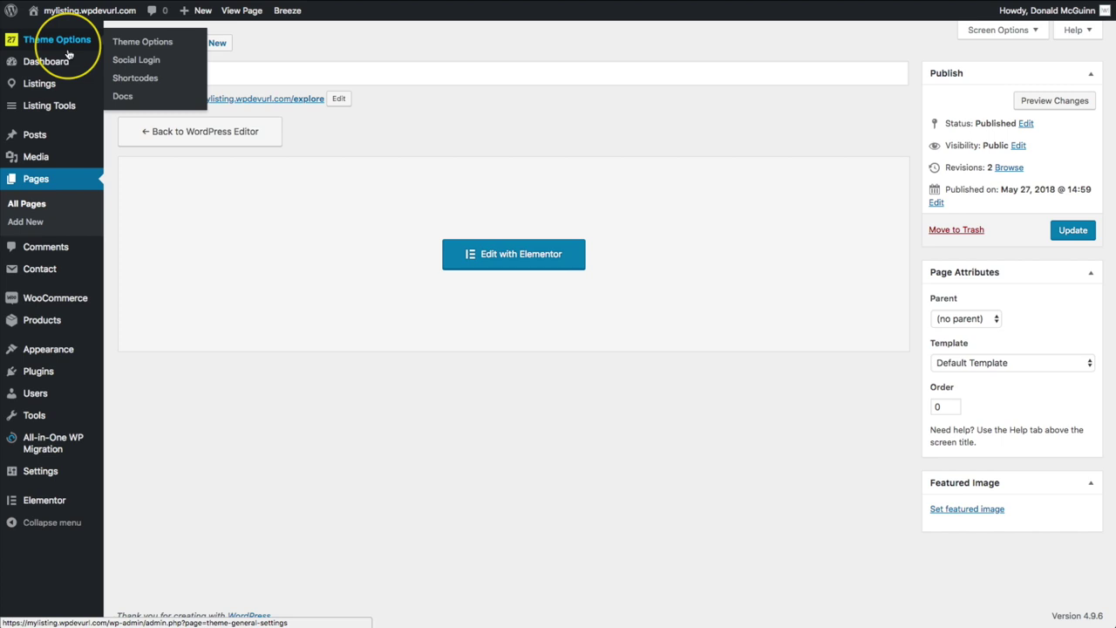
mouse_move(42, 86)
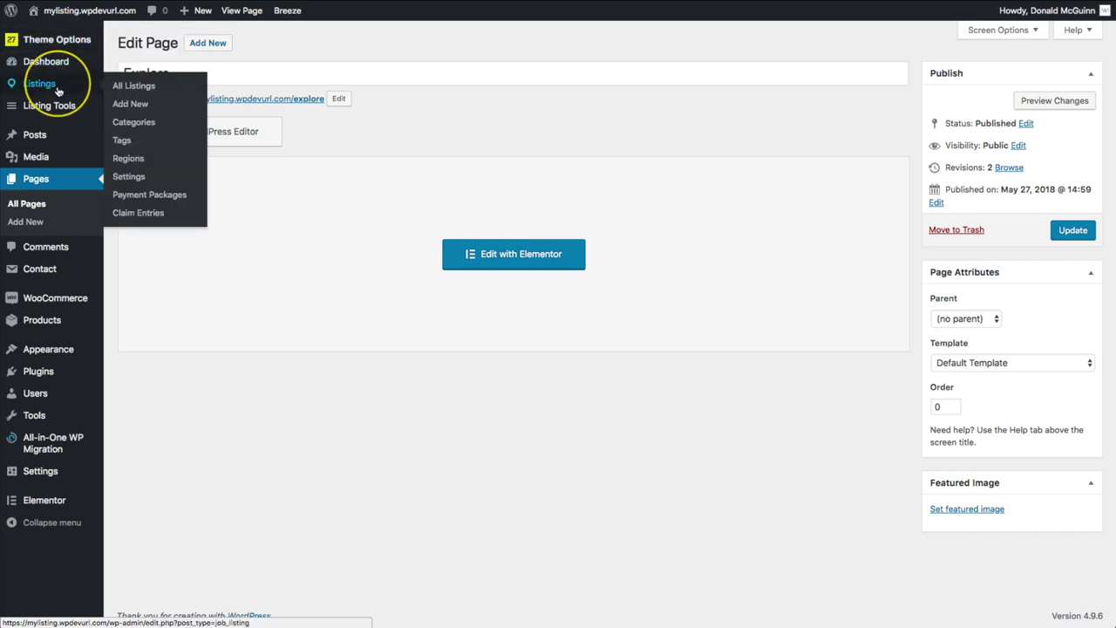
left_click(135, 106)
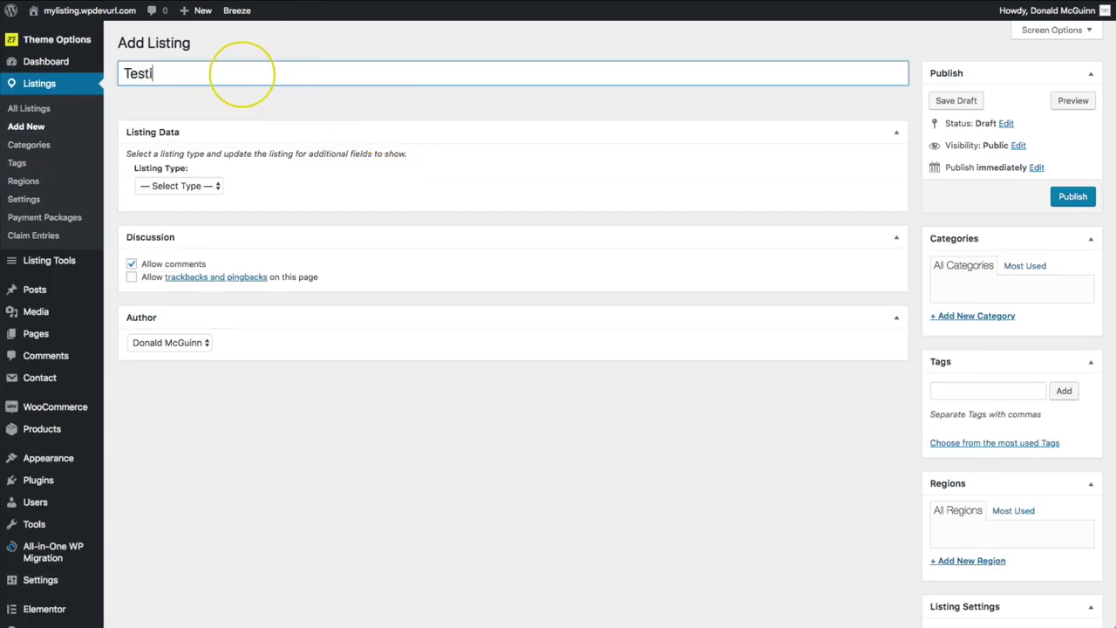
left_click(200, 186)
left_click(174, 199)
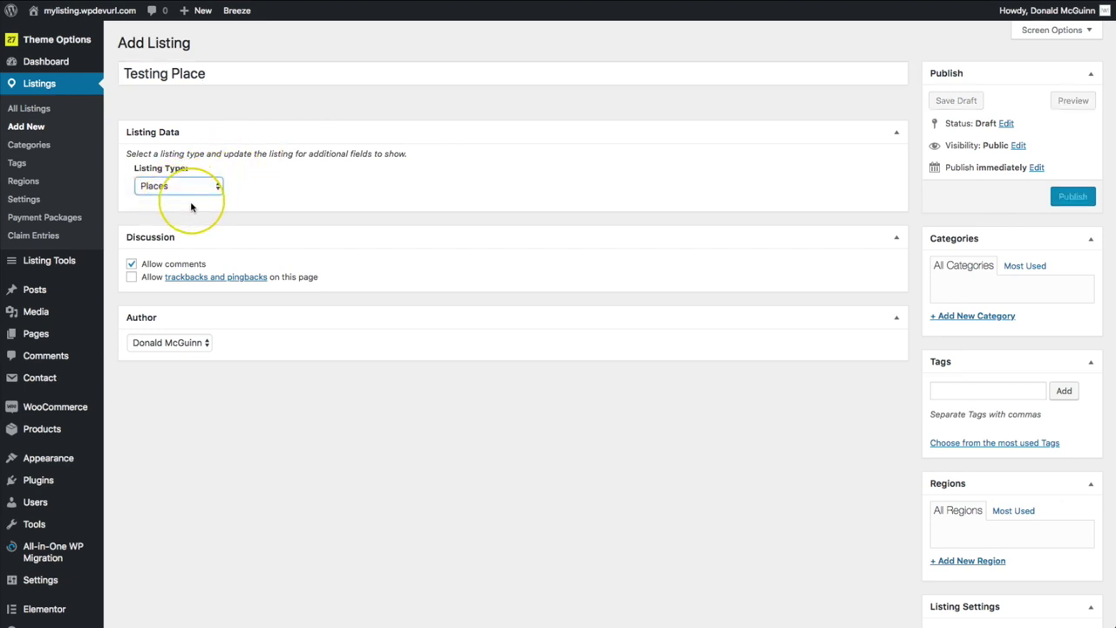
left_click(1067, 197)
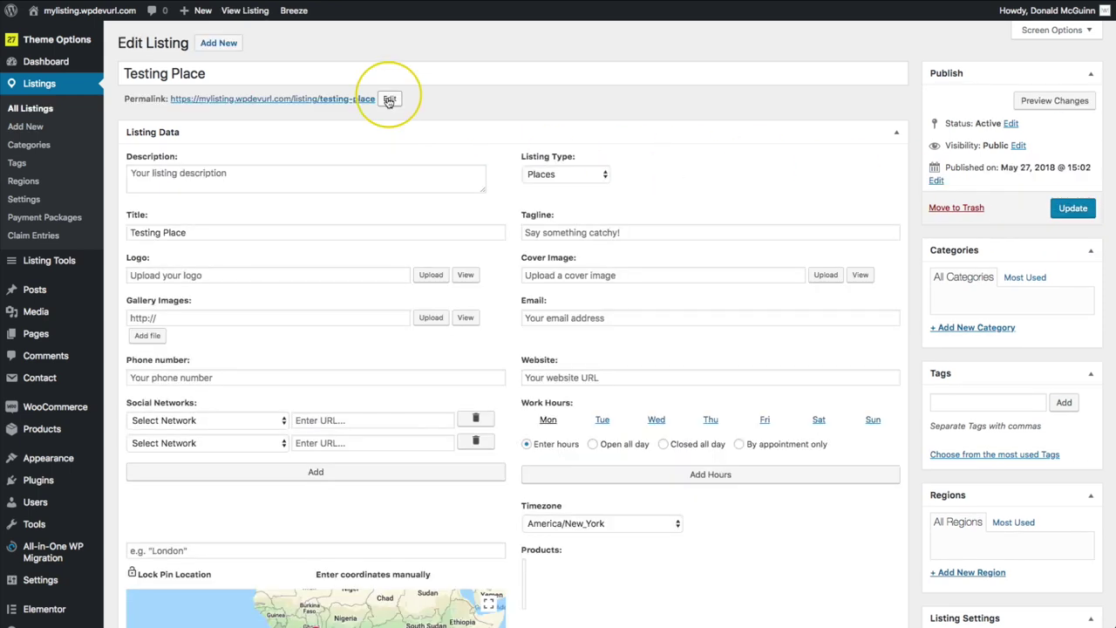
Step: Paste placeholder text as the description and set the tagline to 'Something Catchy!'
left_click(256, 173)
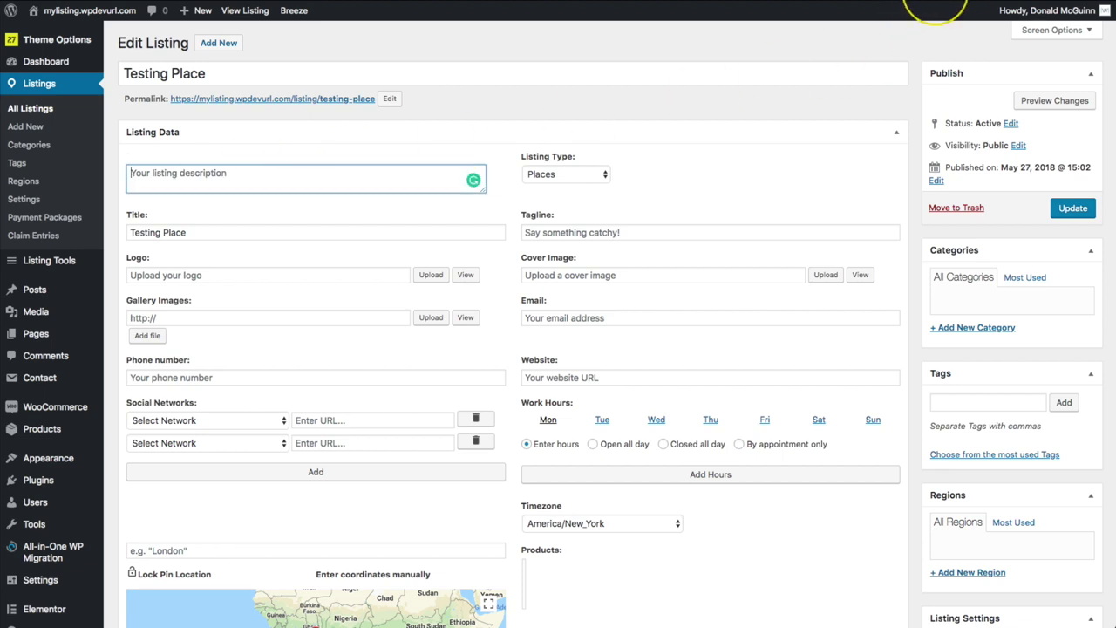
left_click(940, 3)
left_click(771, 121)
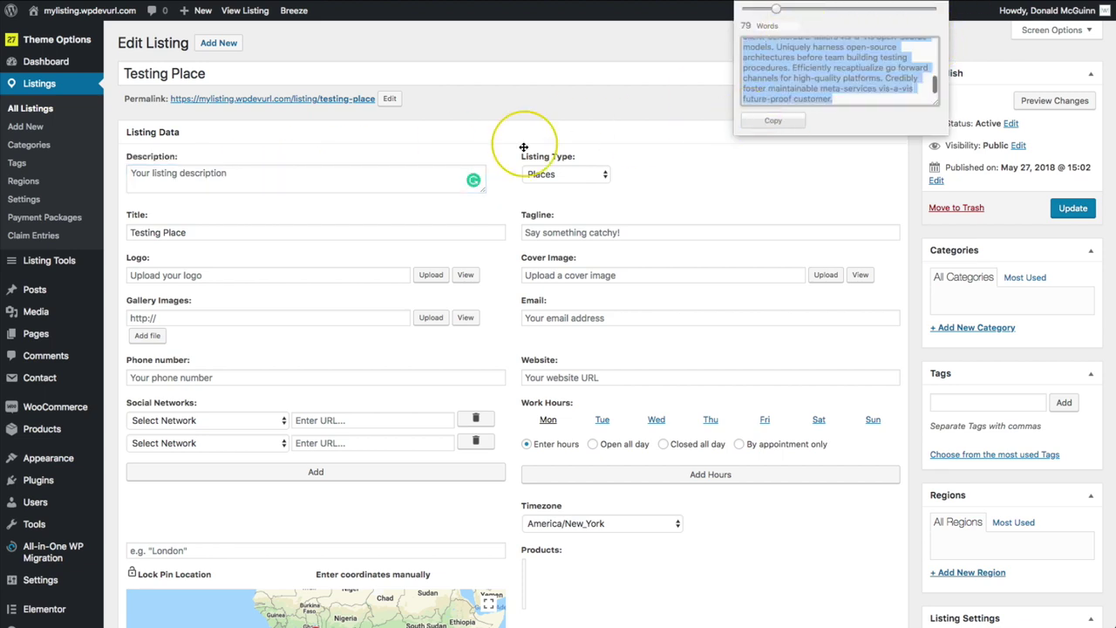
left_click(378, 179)
key("super+v")
left_click(564, 182)
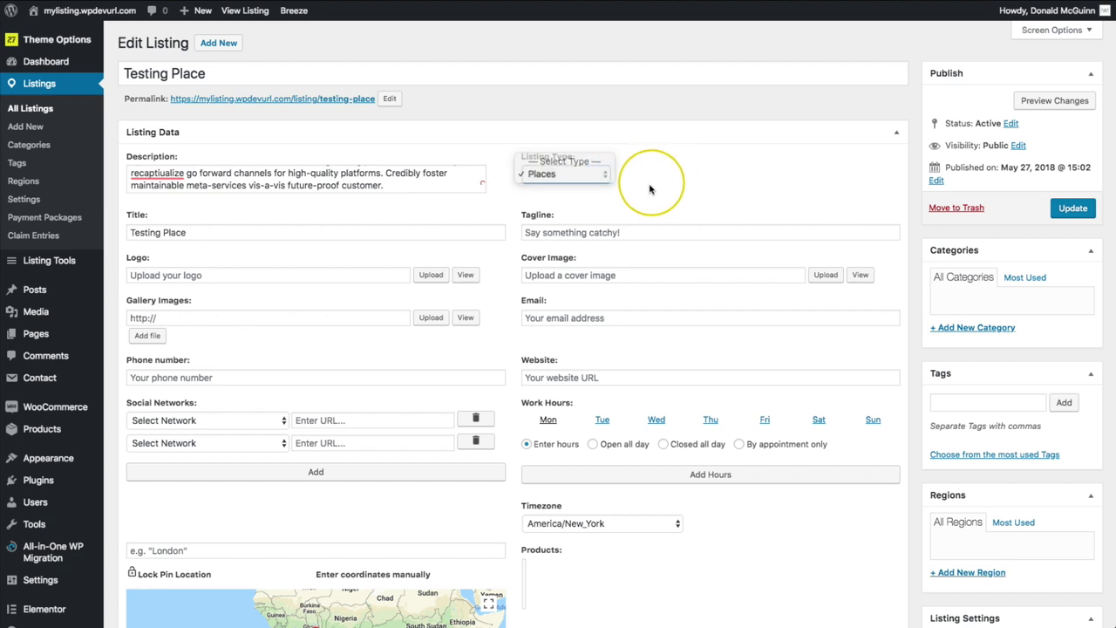
left_click(576, 231)
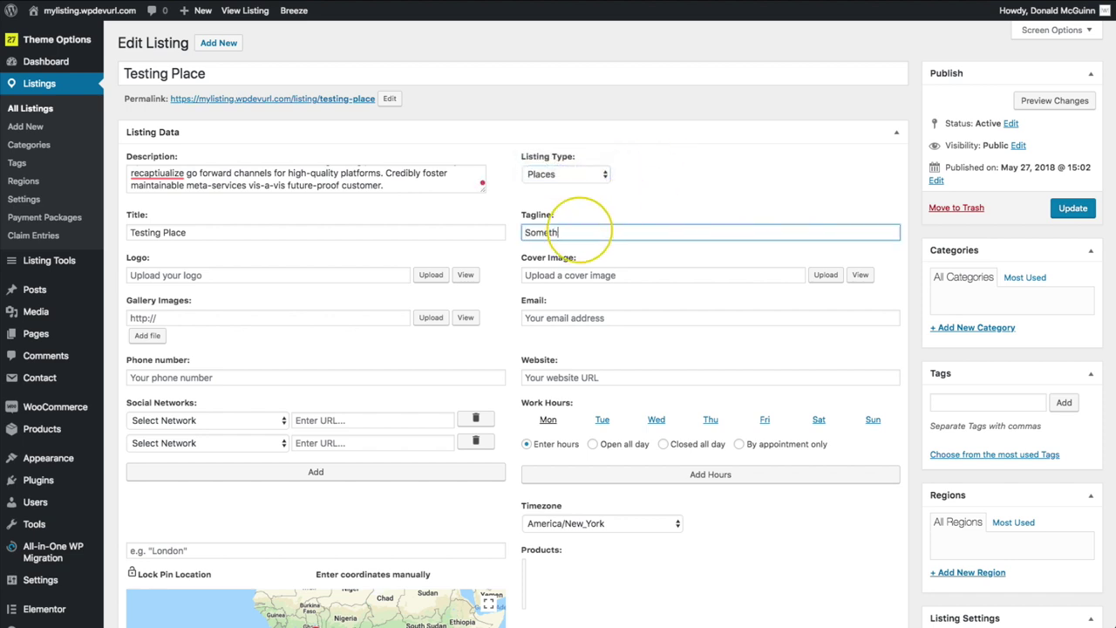
type("Something Catchy!")
Step: Fill in logo, cover and gallery image URLs, email, phone, Facebook and website
left_click(305, 274)
left_click(311, 291)
left_click(540, 275)
left_click(541, 319)
left_click(541, 318)
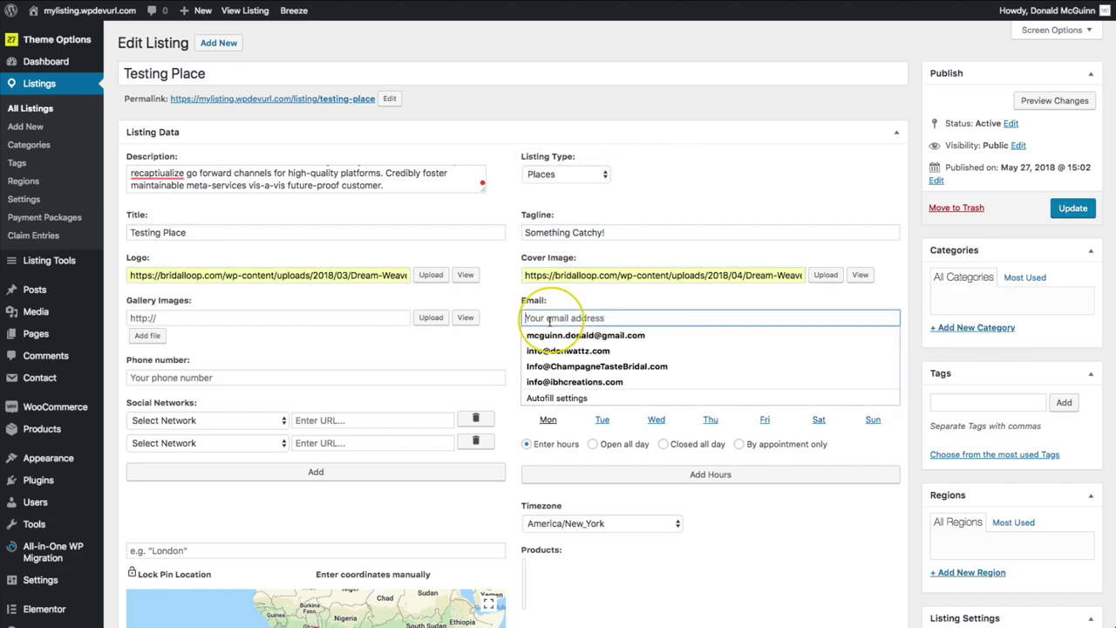
left_click(541, 334)
left_click(258, 318)
left_click(261, 334)
left_click(208, 421)
left_click(373, 421)
key("super+v")
scroll(553, 366, "down", 5)
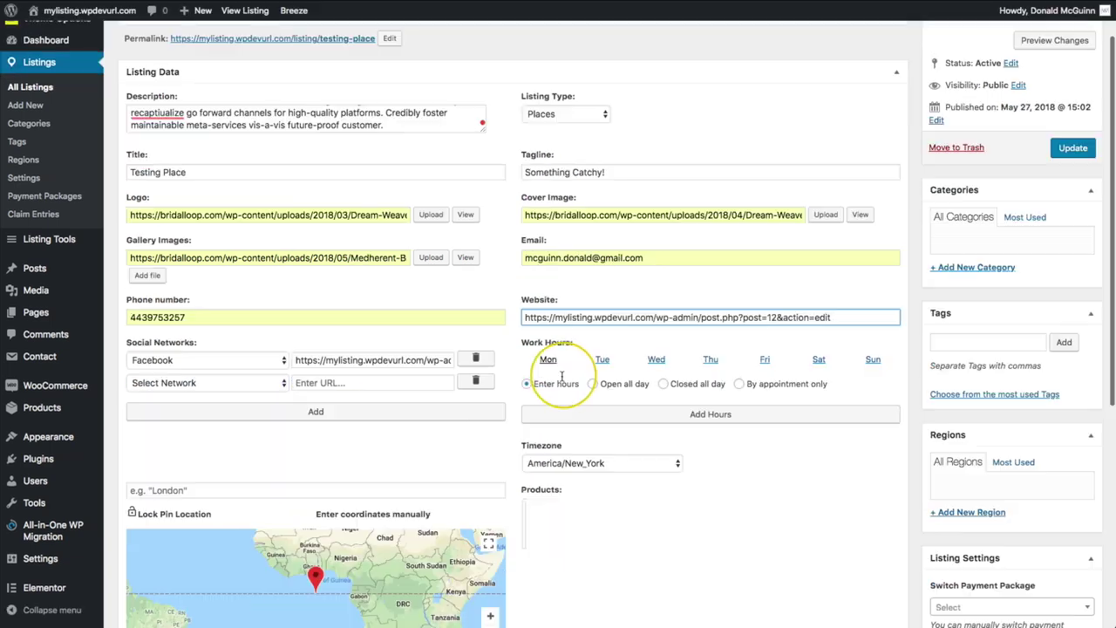
Step: Set the listing location to London, UK and update the listing
left_click(179, 314)
type("London")
left_click(162, 336)
scroll(822, 399, "down", 3)
scroll(822, 399, "up", 8)
left_click(1070, 209)
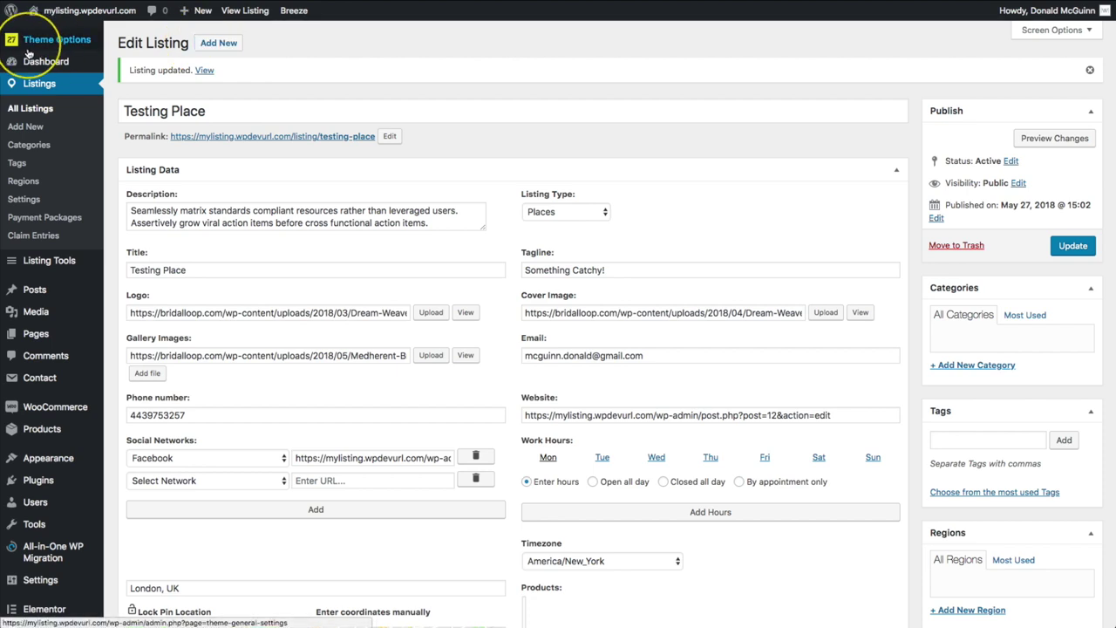
Step: Check Explore in Theme Options' Explore tab and confirm the live page shows one result
mouse_move(52, 39)
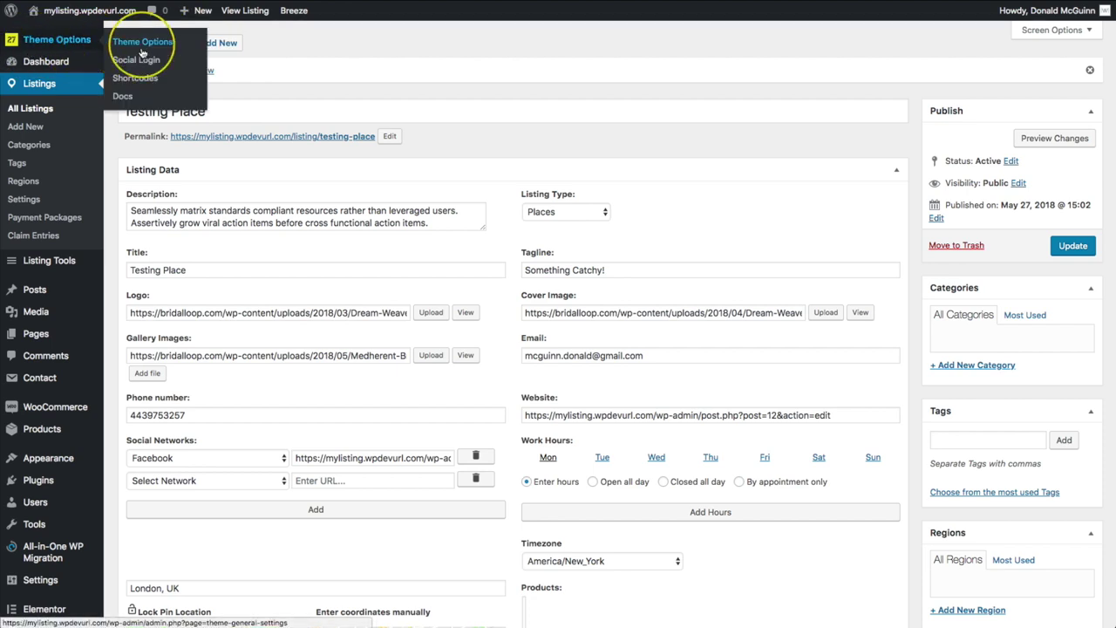
left_click(141, 49)
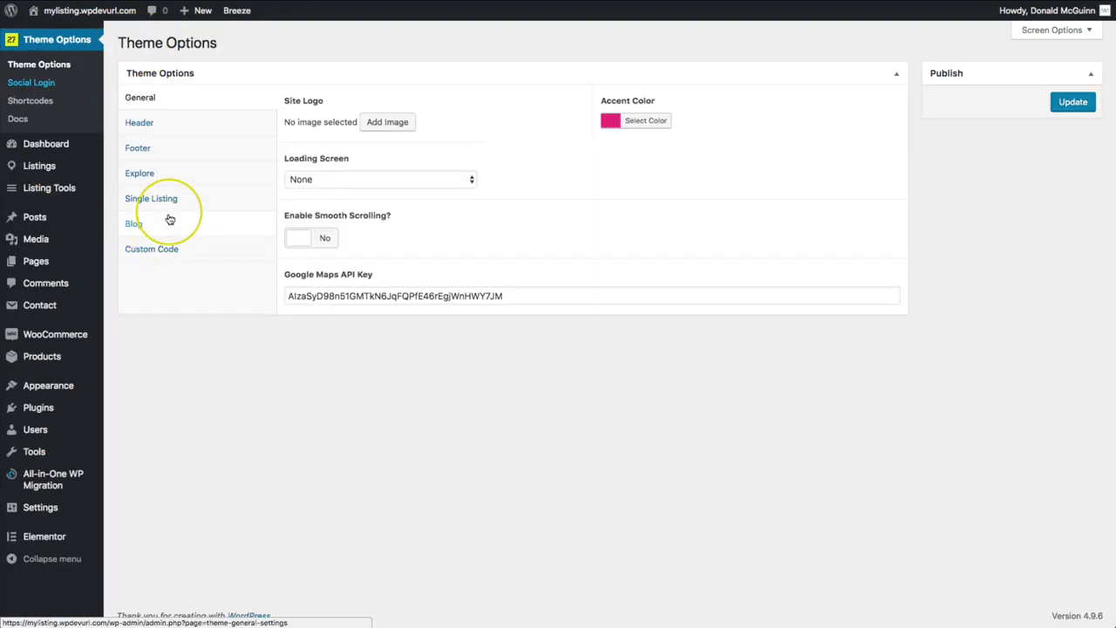
left_click(139, 175)
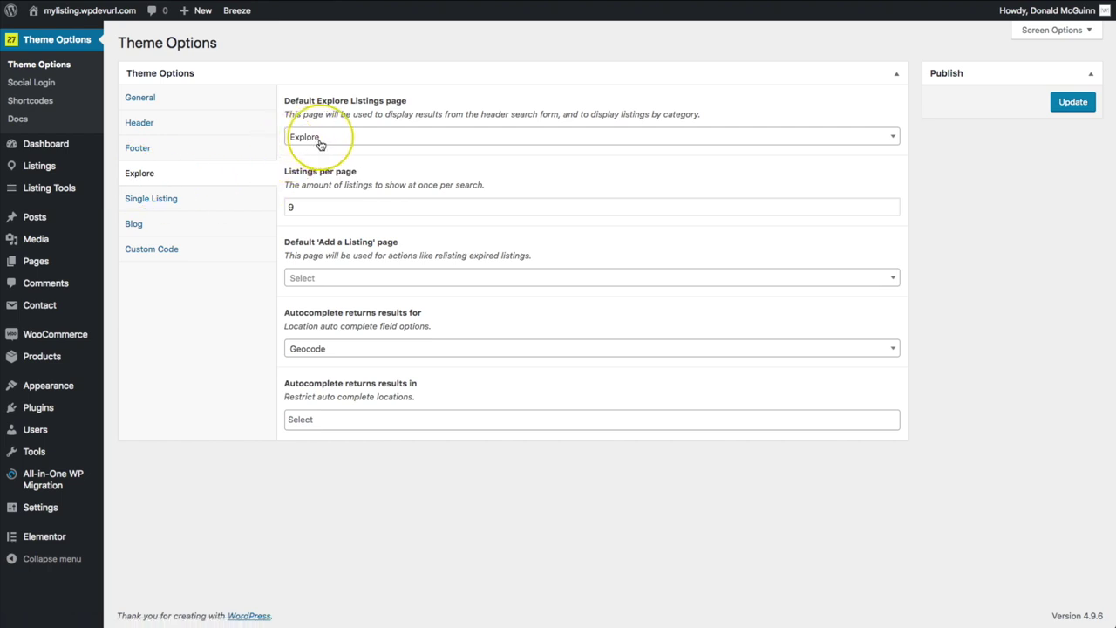
mouse_move(44, 272)
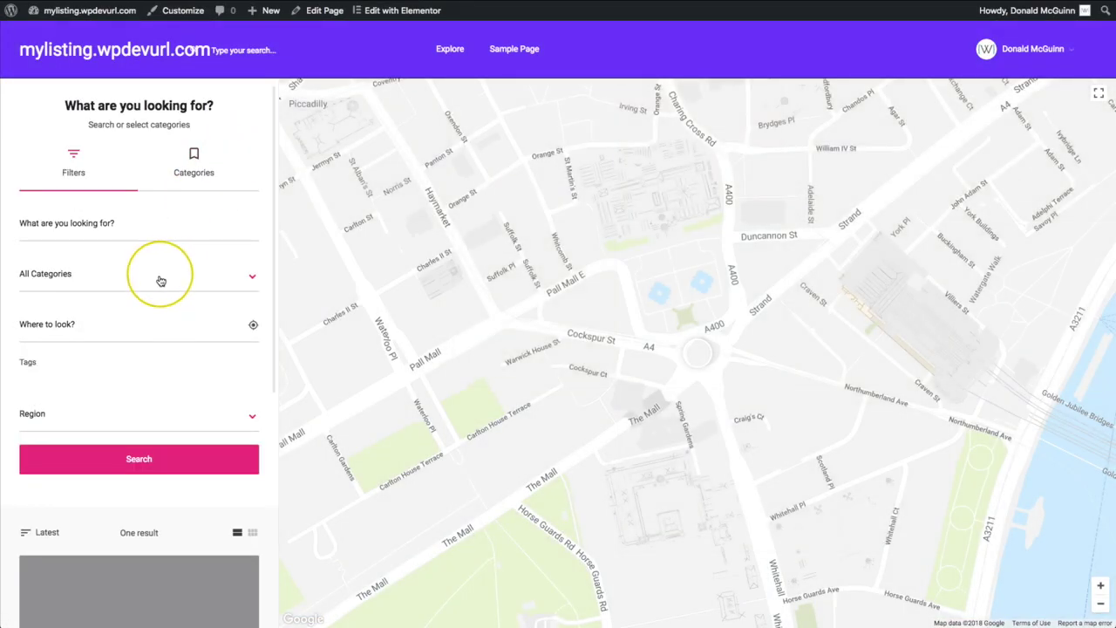
scroll(161, 281, "down", 3)
scroll(160, 286, "up", 3)
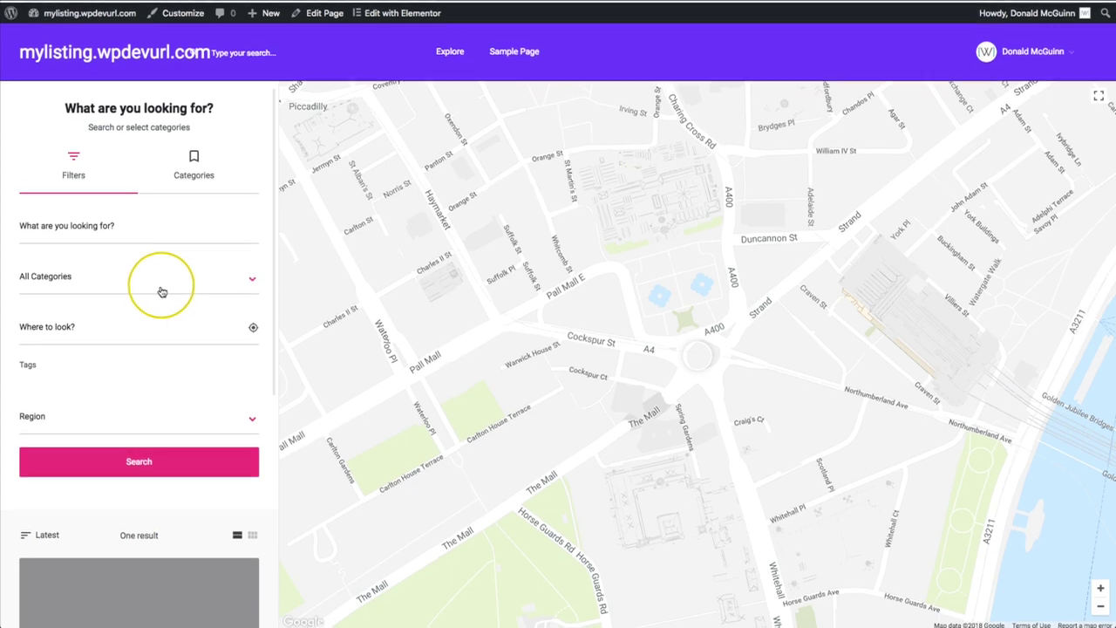
mouse_move(62, 14)
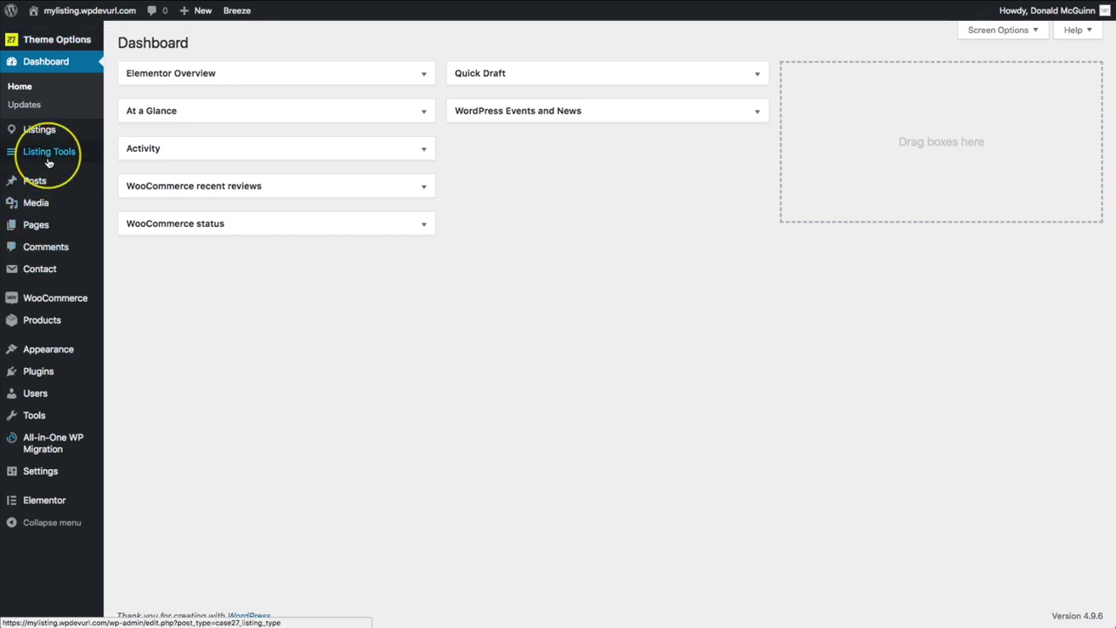
Step: Open the Places listing type's Search Forms and view the Basic form's keyword and categories facets
mouse_move(52, 154)
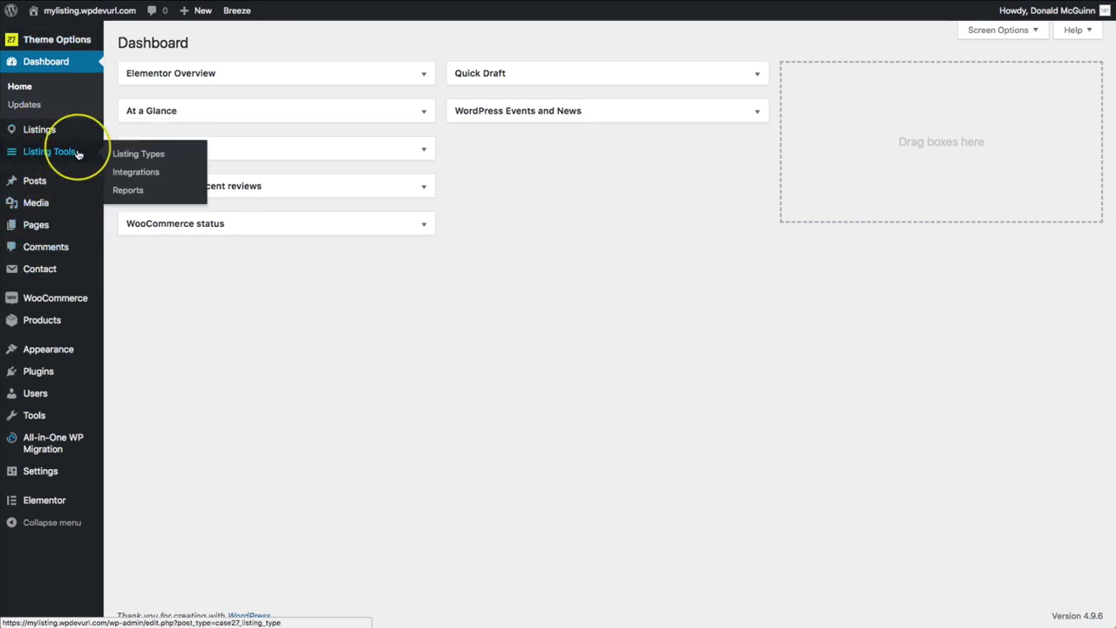
left_click(147, 155)
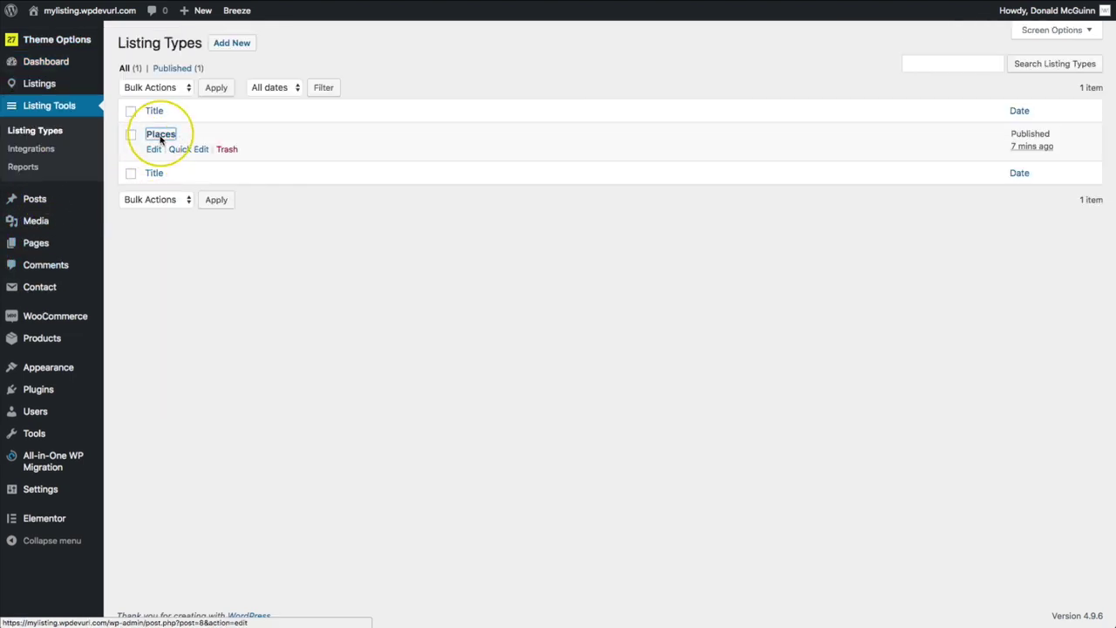
left_click(161, 135)
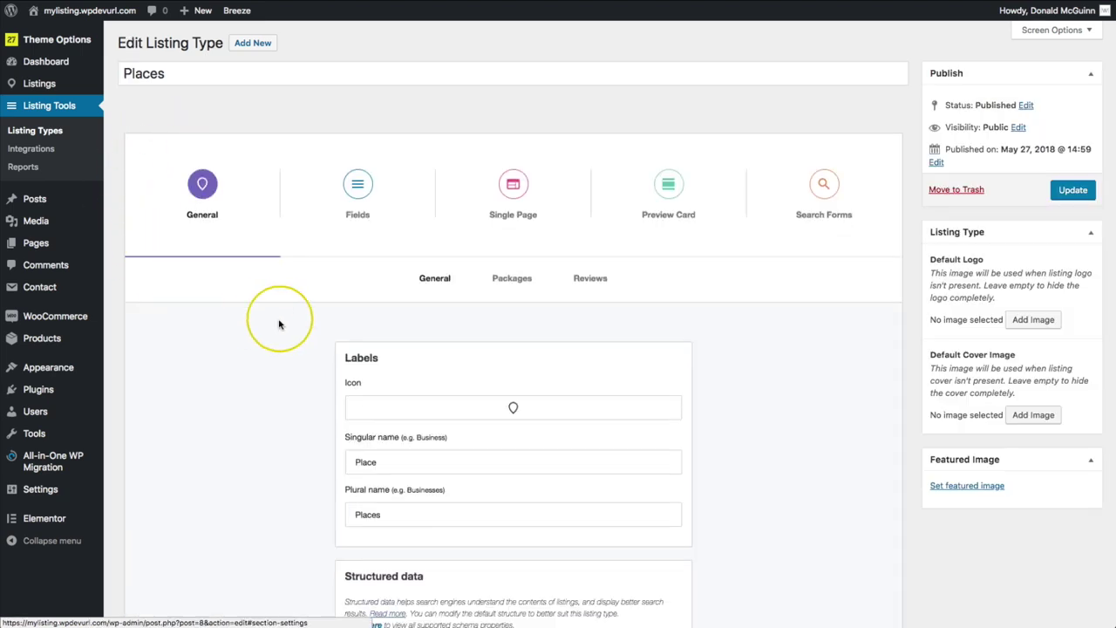
left_click(825, 191)
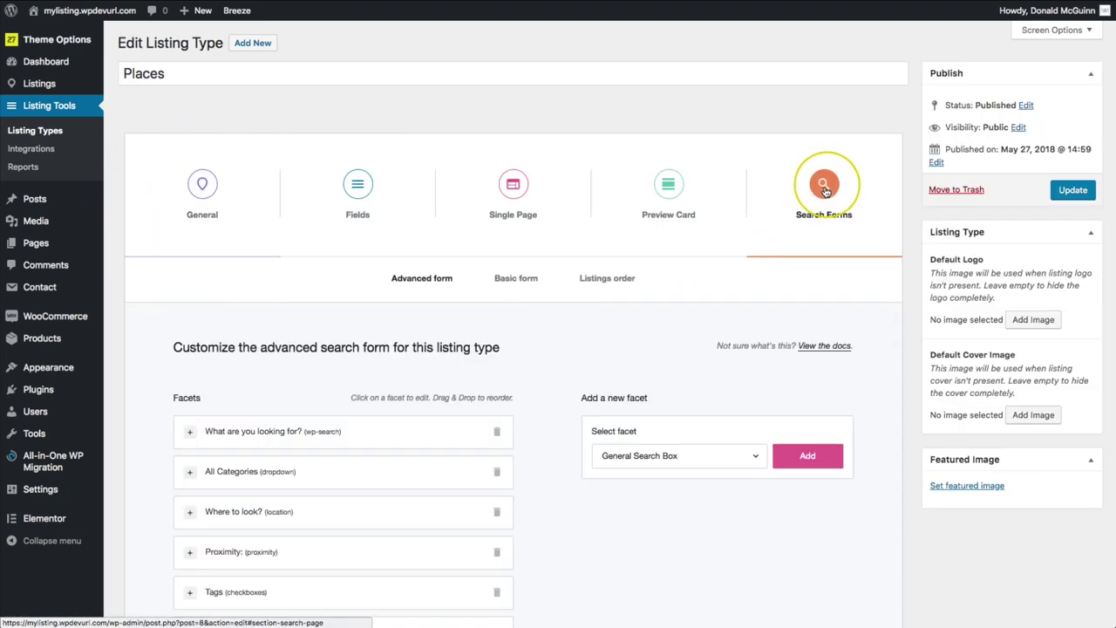
scroll(553, 209, "down", 5)
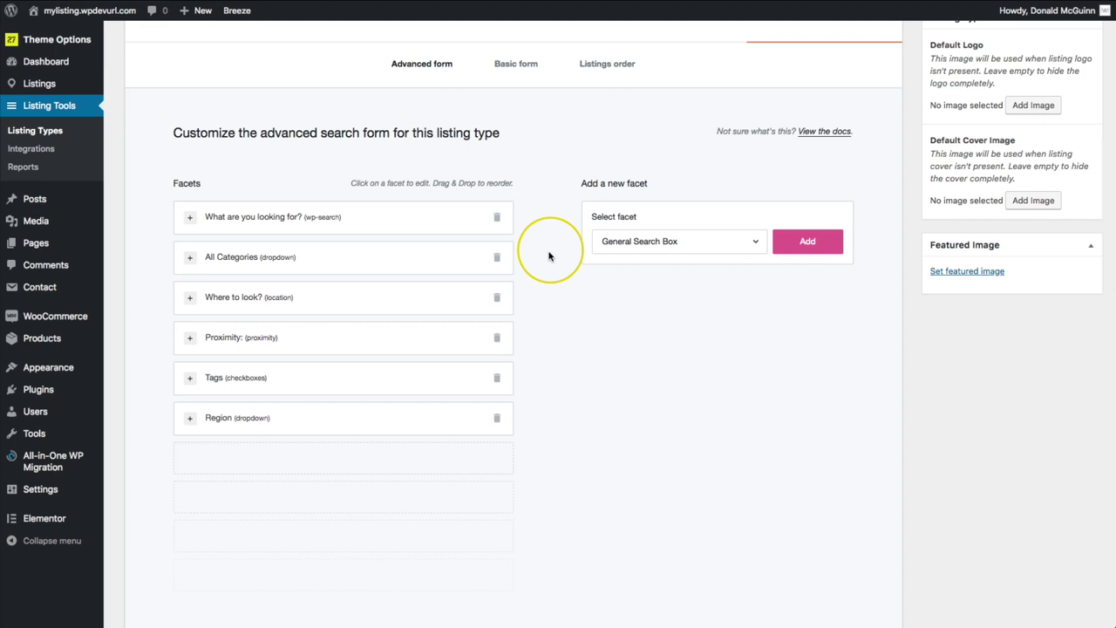
scroll(535, 256, "up", 1)
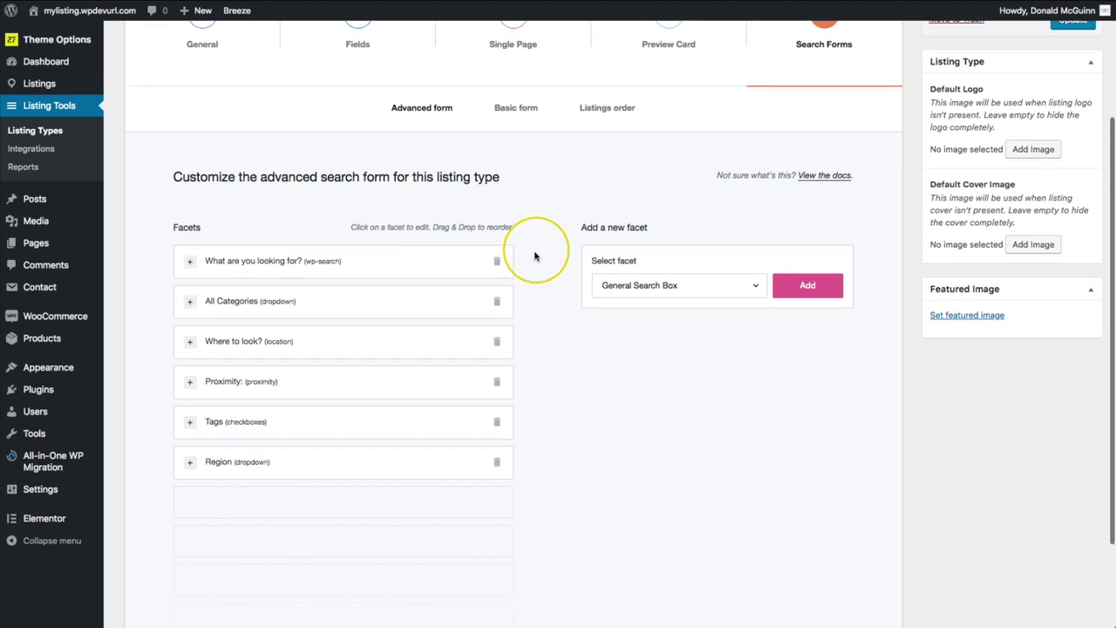
left_click(515, 110)
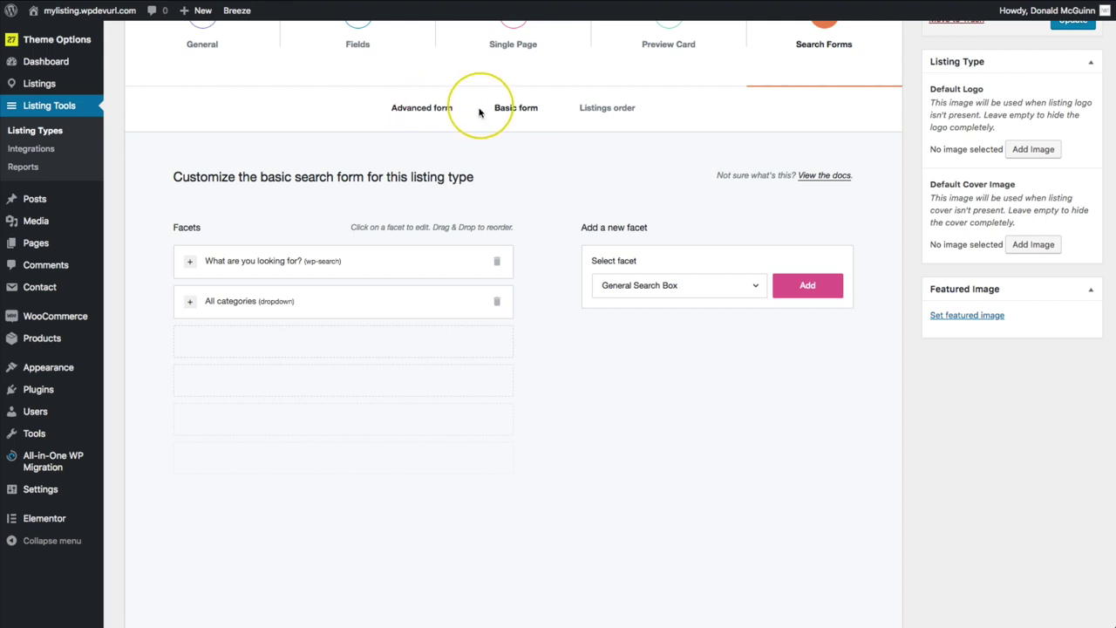
left_click(423, 111)
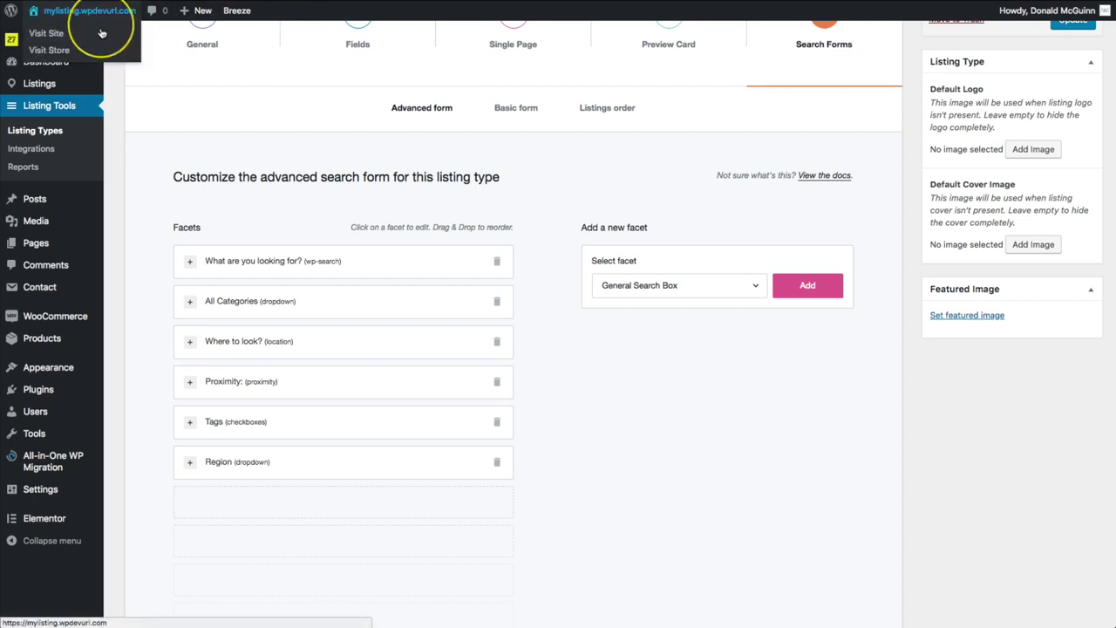
left_click(513, 113)
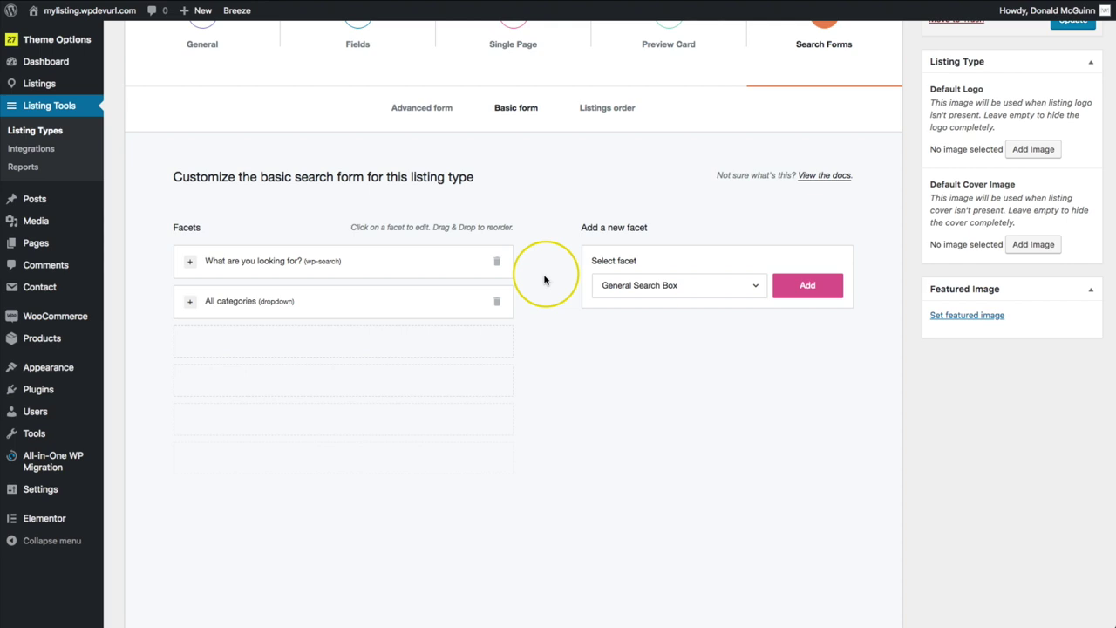
scroll(544, 279, "up", 3)
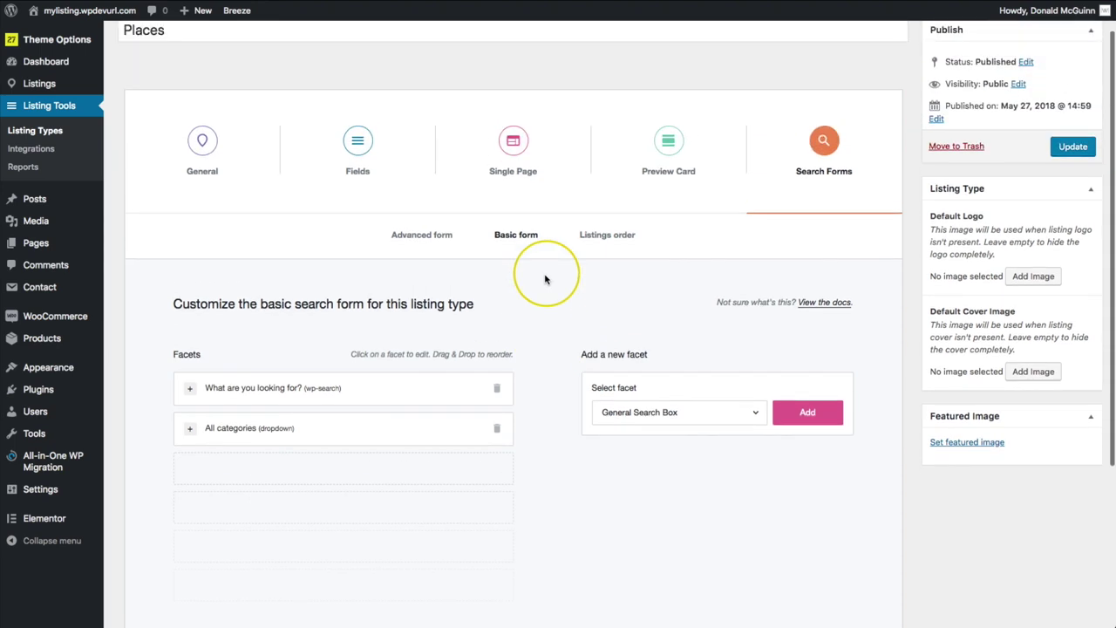
mouse_move(52, 39)
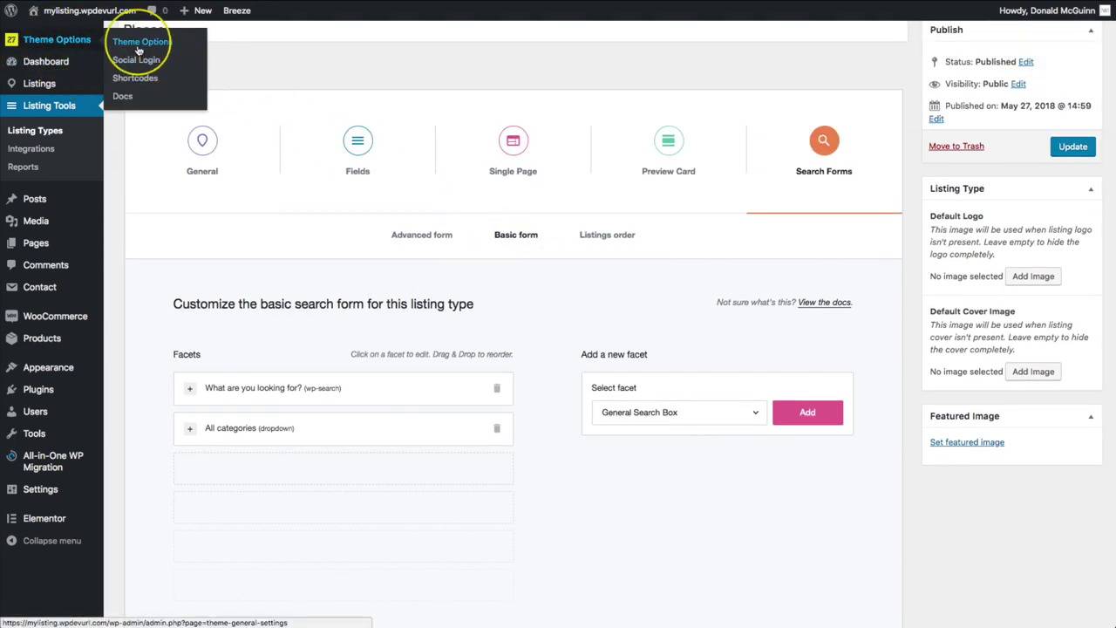
Step: Set up a Search Form shortcode for Places listings with the Wide layout
left_click(136, 81)
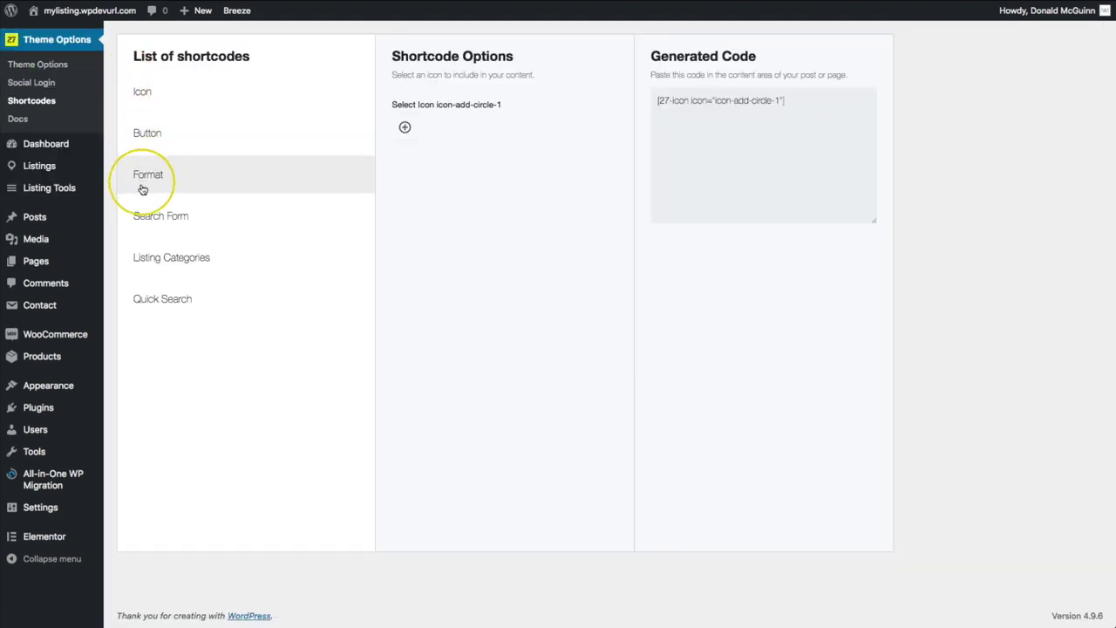
left_click(145, 217)
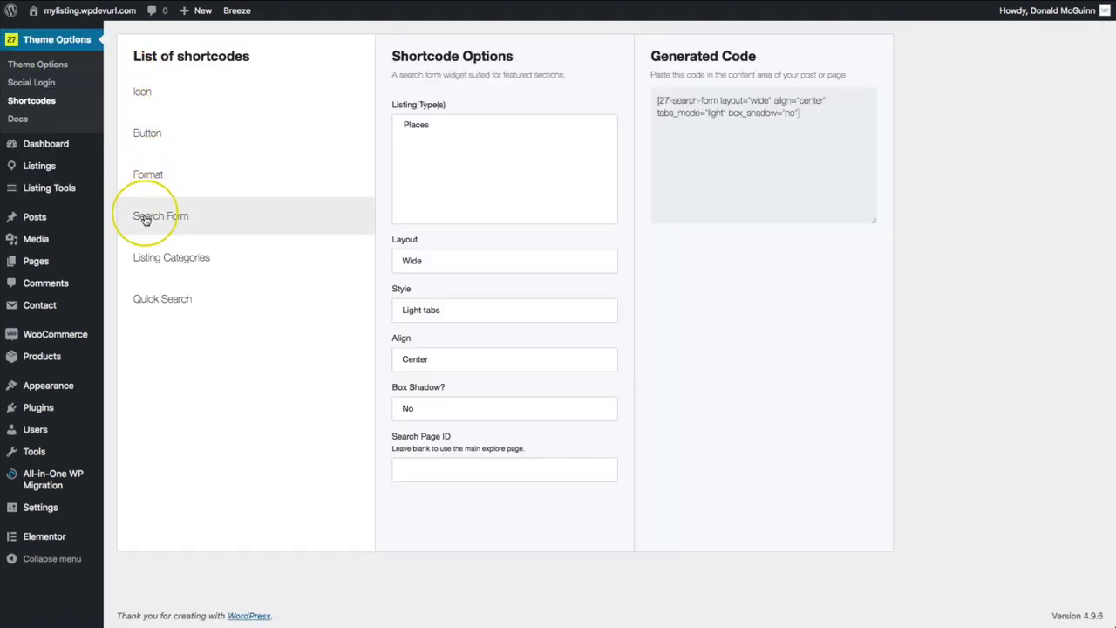
left_click(418, 127)
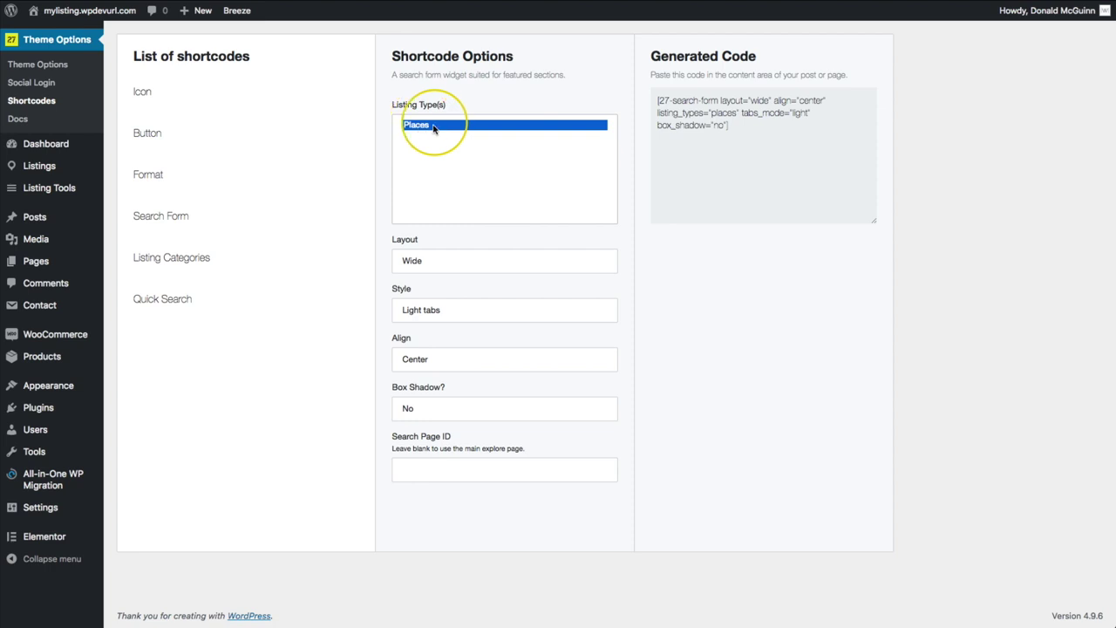
left_click(427, 264)
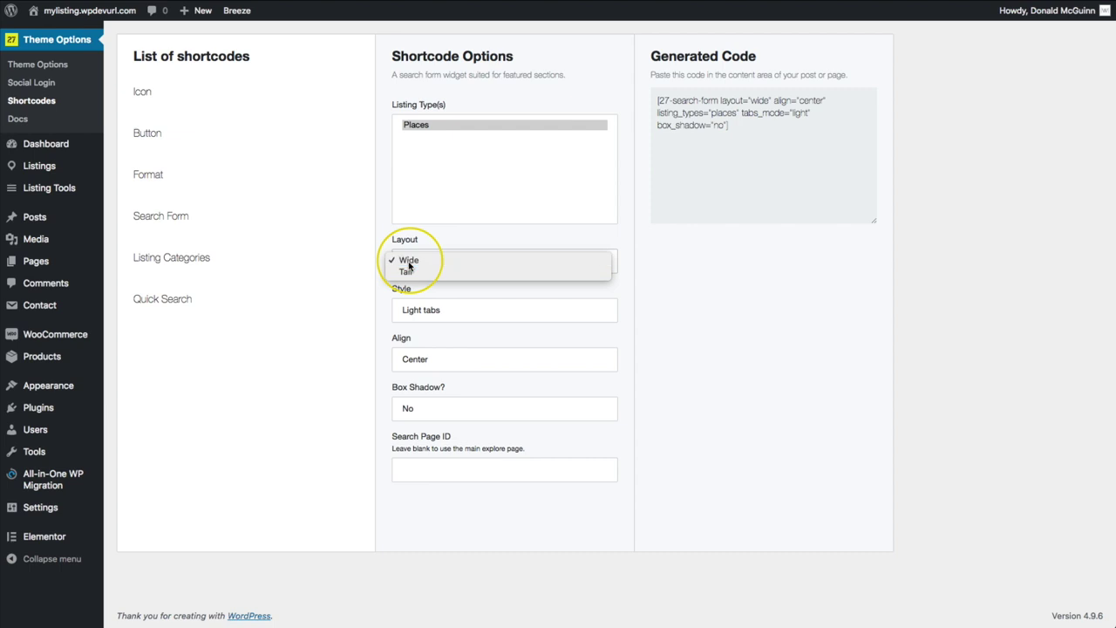
left_click(409, 262)
Step: Keep Light tabs and centred alignment, enable box shadow, and select the generated code
left_click(425, 314)
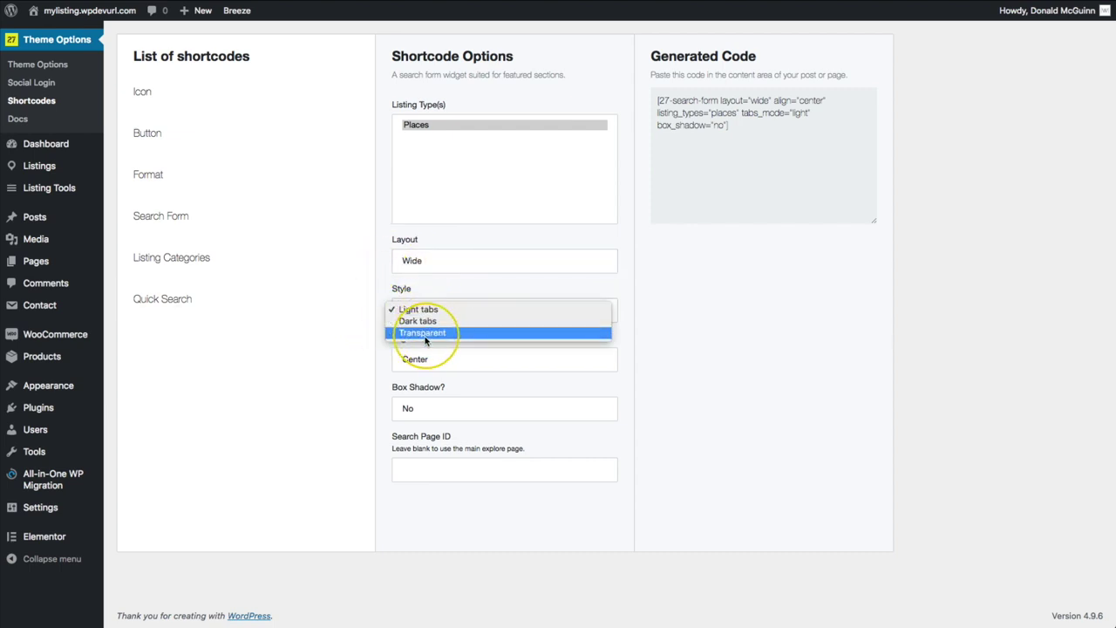
left_click(381, 365)
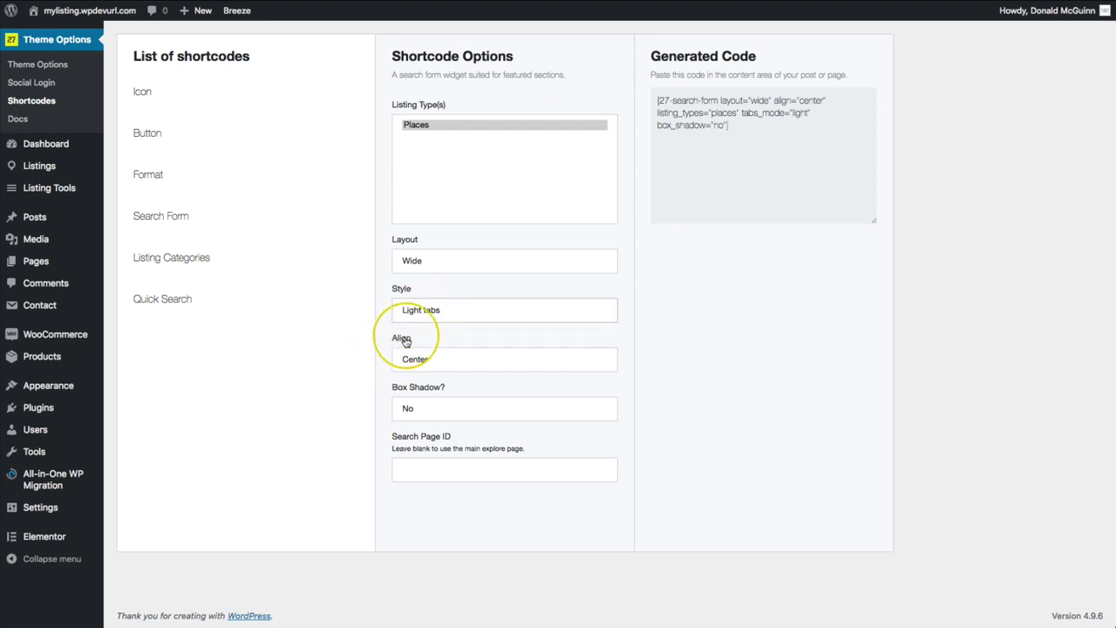
left_click(414, 363)
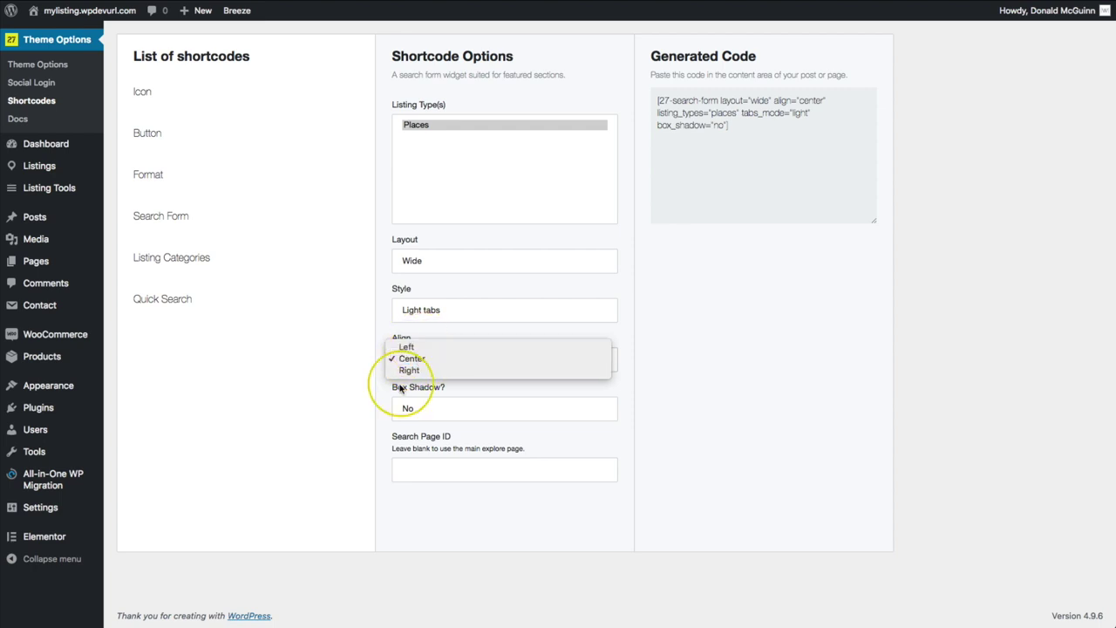
left_click(380, 404)
left_click(414, 410)
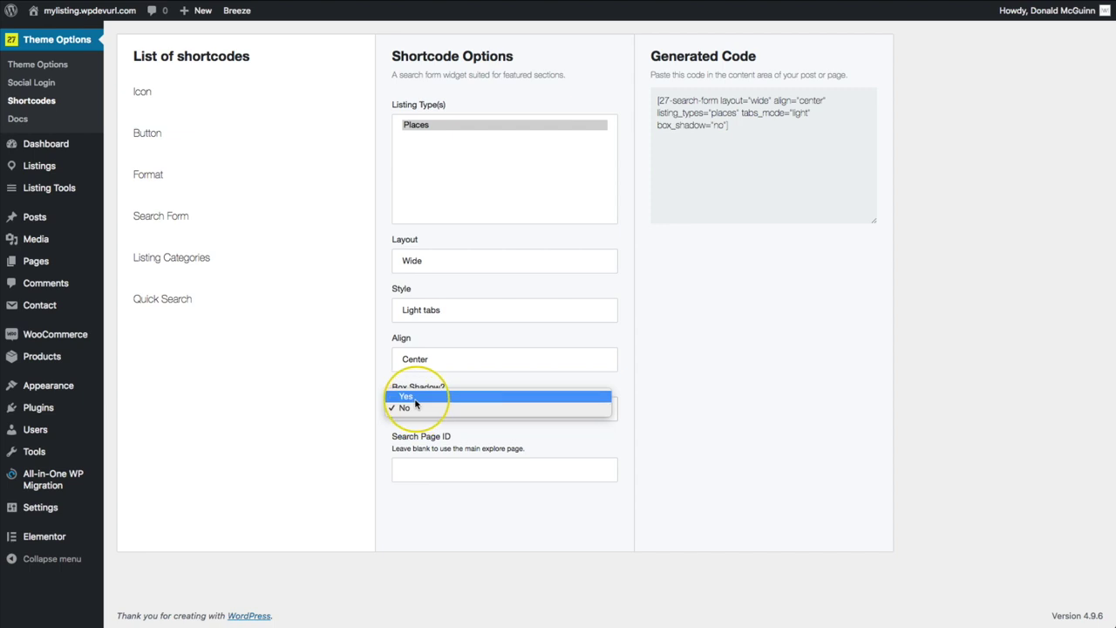
left_click(416, 406)
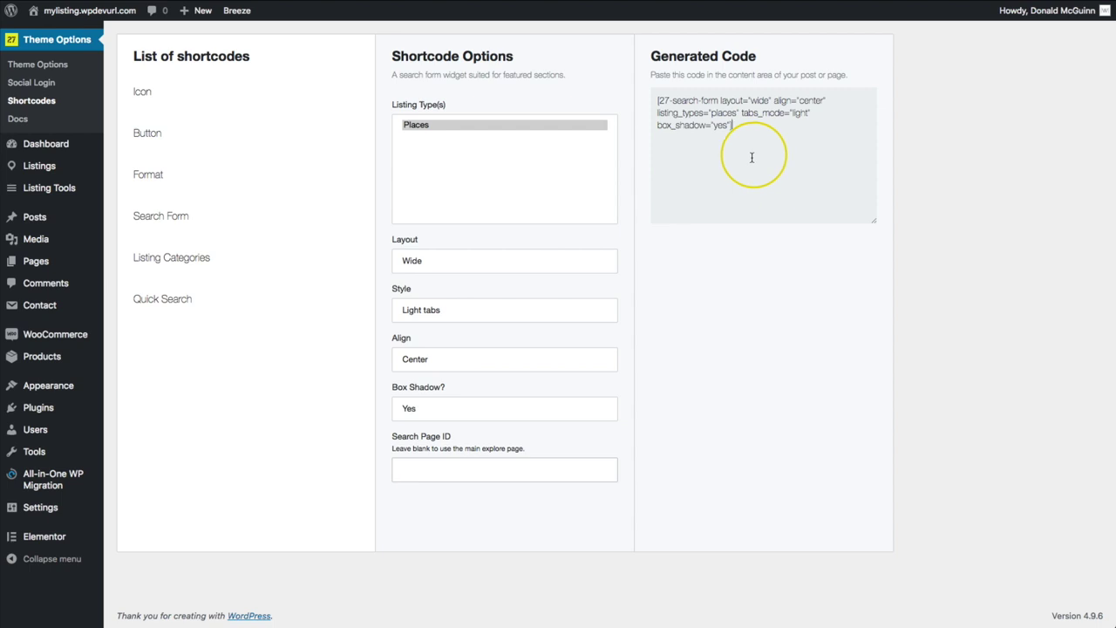
left_click_drag(751, 157, 647, 105)
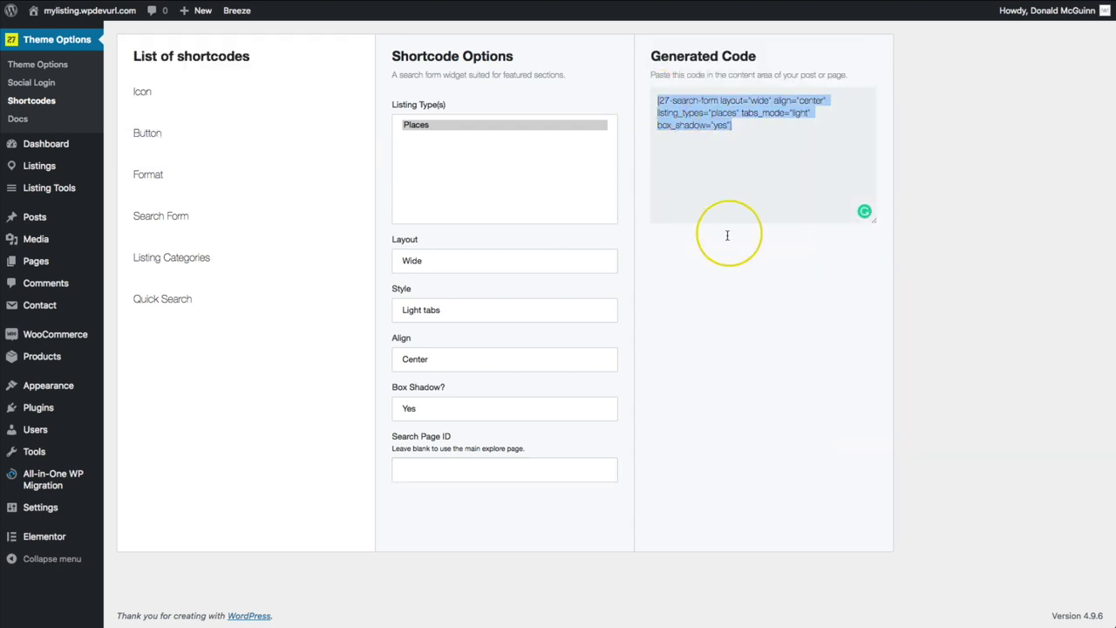
Step: Create a new page titled 'Home' and publish it
left_click(741, 266)
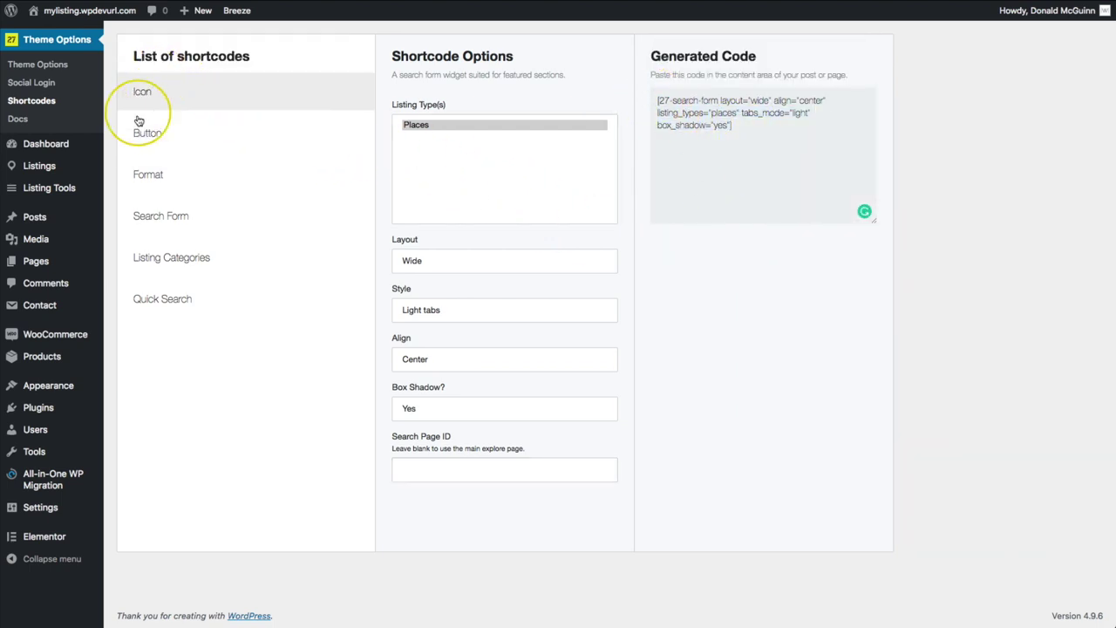
mouse_move(90, 265)
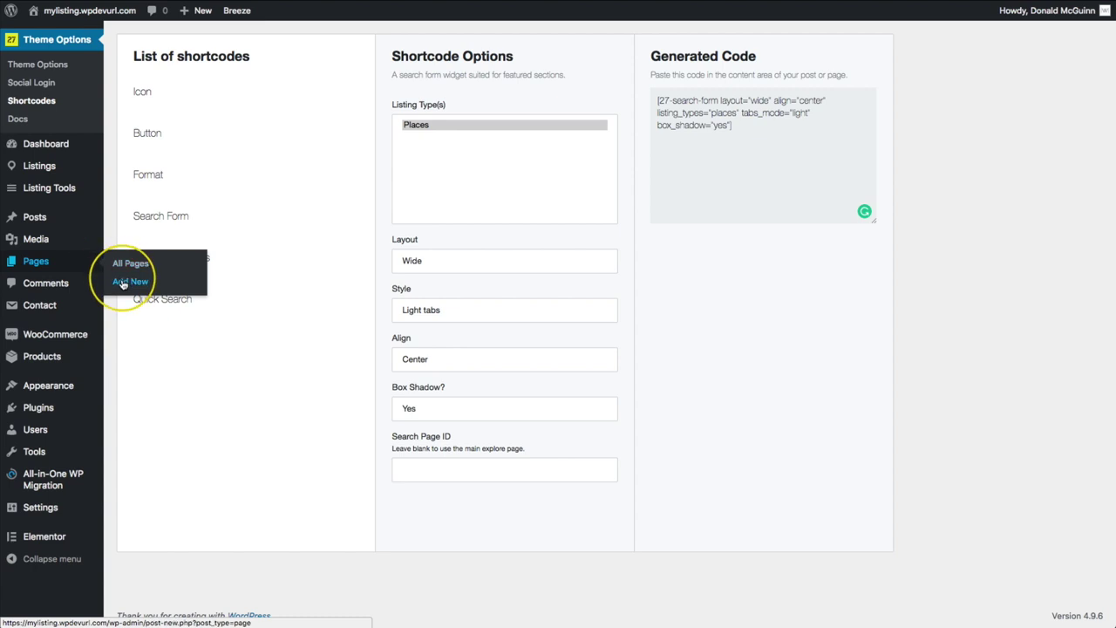
left_click(123, 282)
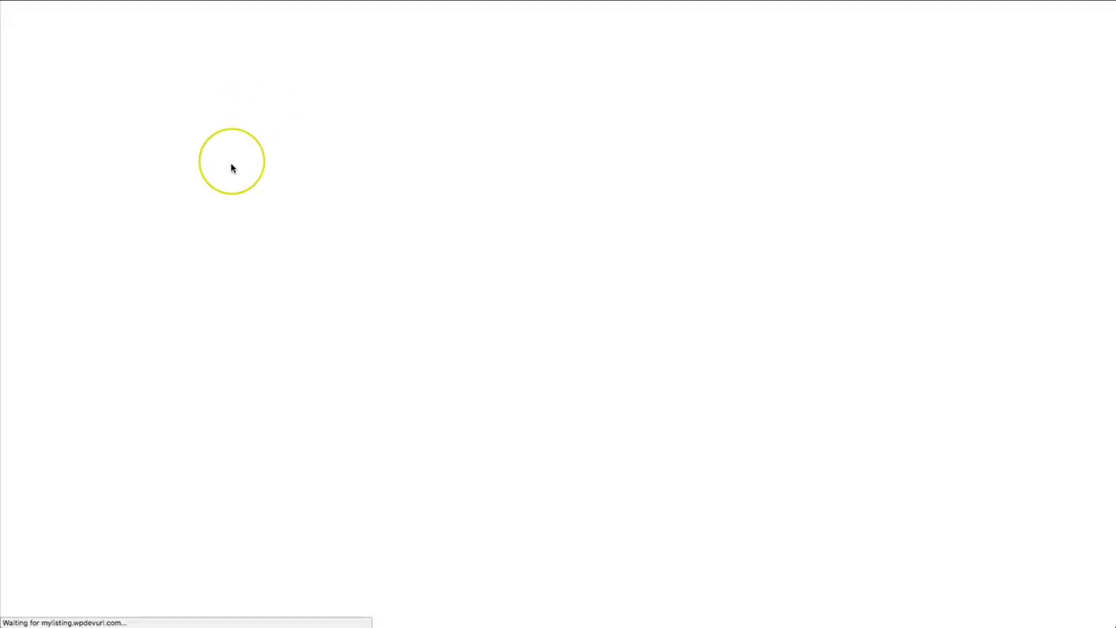
type("Home")
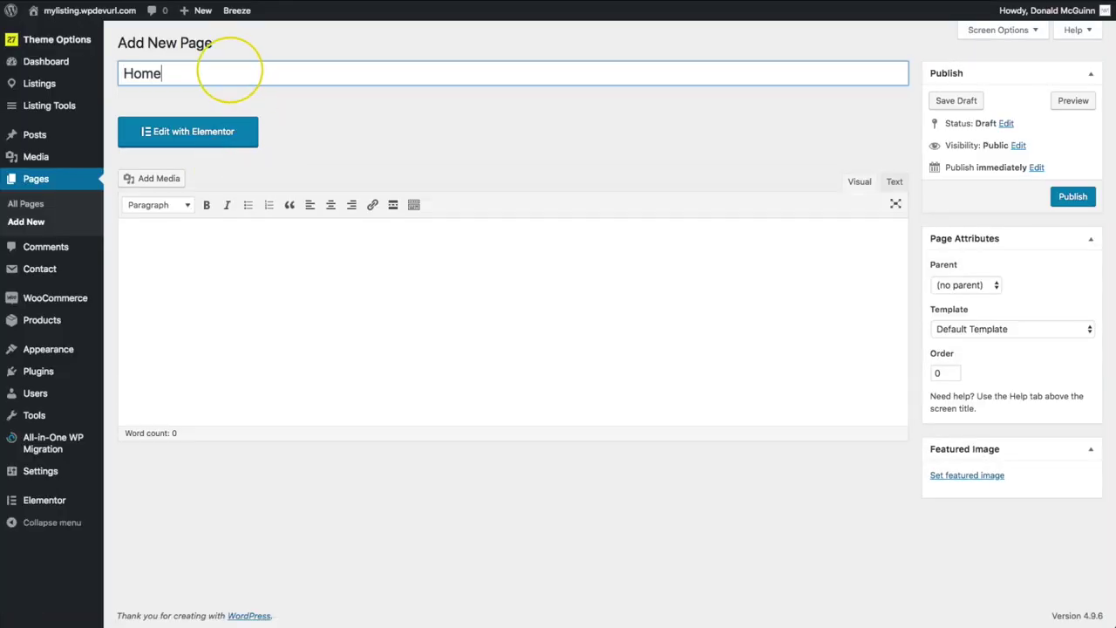
left_click(1073, 196)
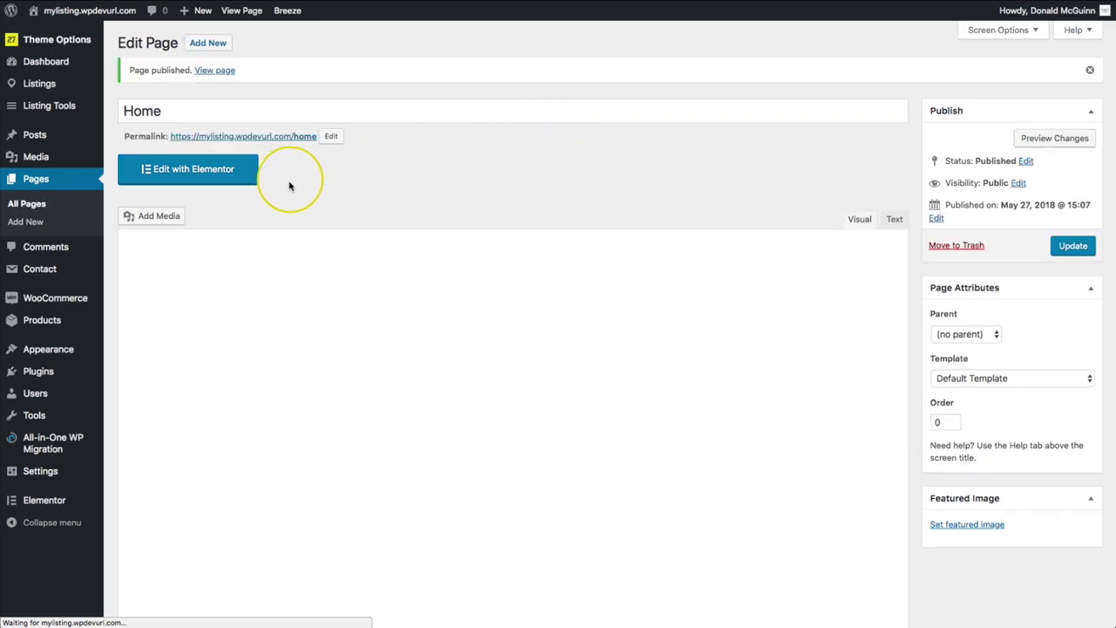
Step: Open the Home page in Elementor and add a single-column section
left_click(200, 168)
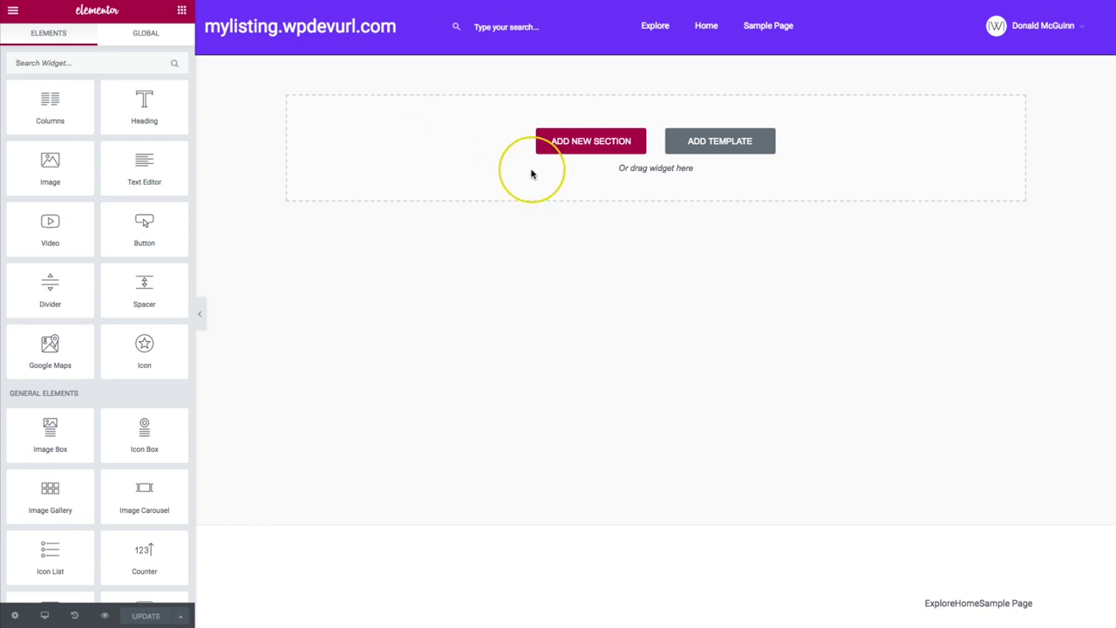
left_click(595, 139)
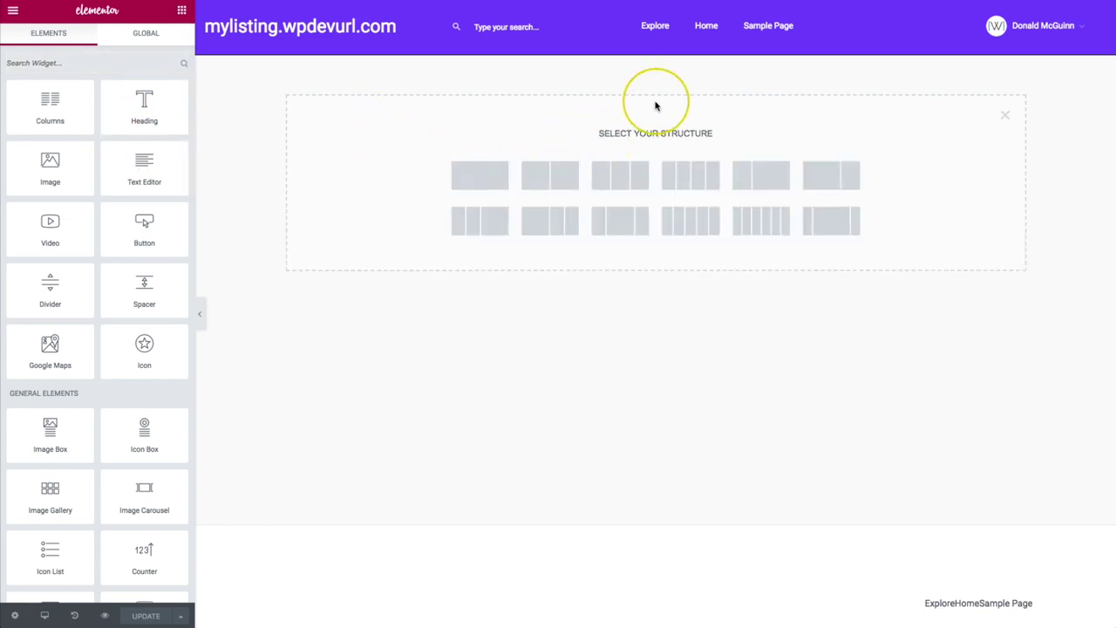
left_click(480, 175)
mouse_move(617, 69)
left_mouse_down()
mouse_move(622, 62)
mouse_move(428, 117)
mouse_move(610, 60)
left_mouse_up()
Step: Make the section Fit To Screen height with a dark grey #666666 background
left_click(620, 64)
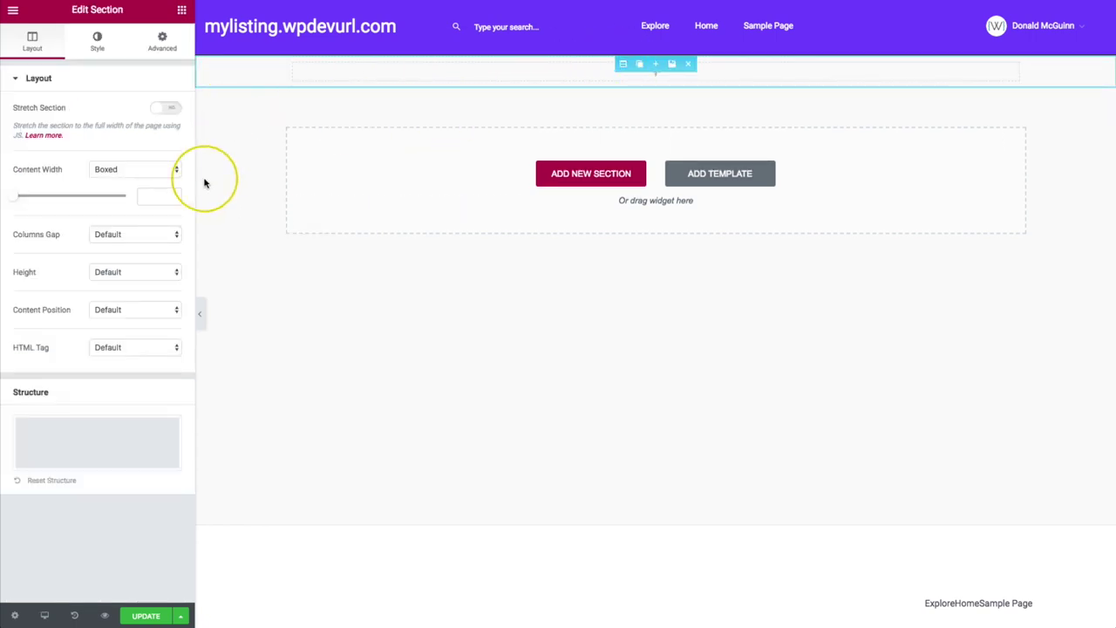
left_click(115, 273)
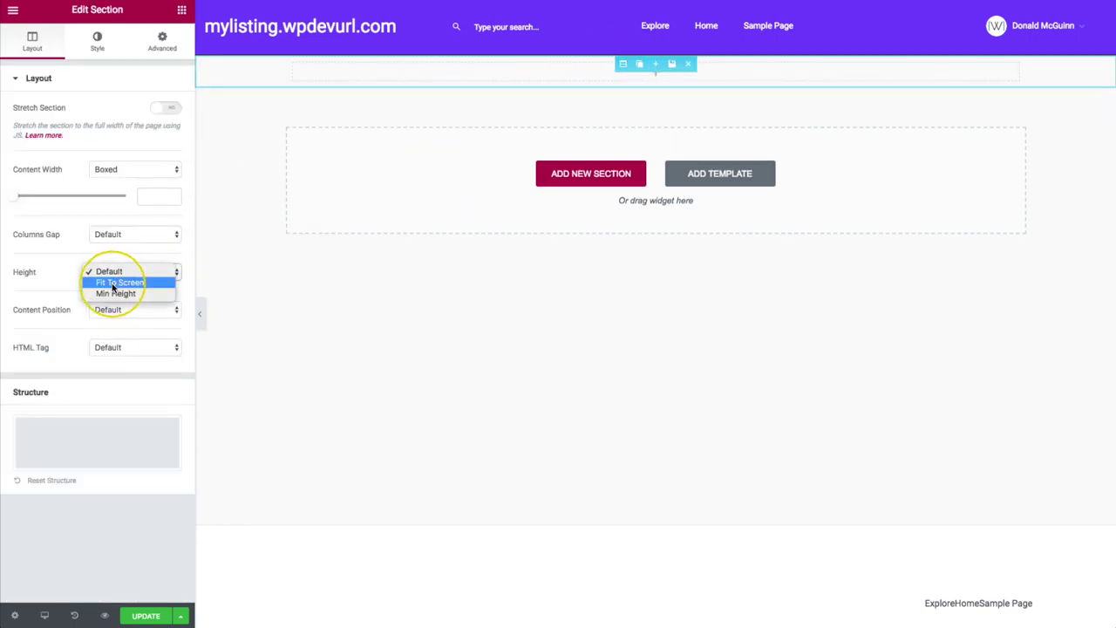
left_click(113, 283)
left_click(97, 38)
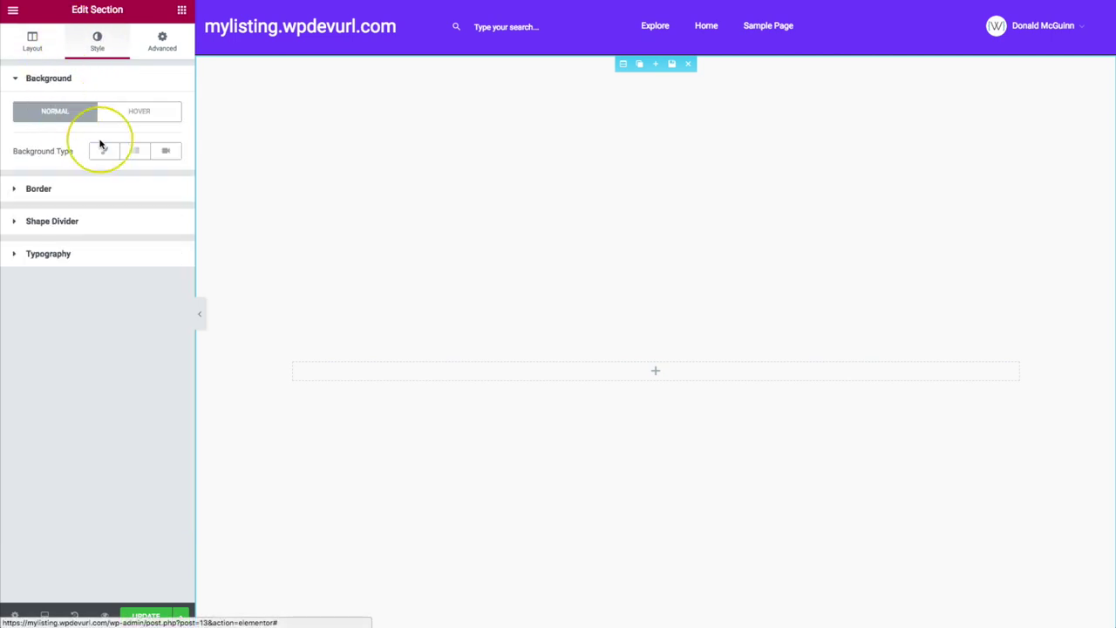
left_click(103, 151)
left_click(159, 187)
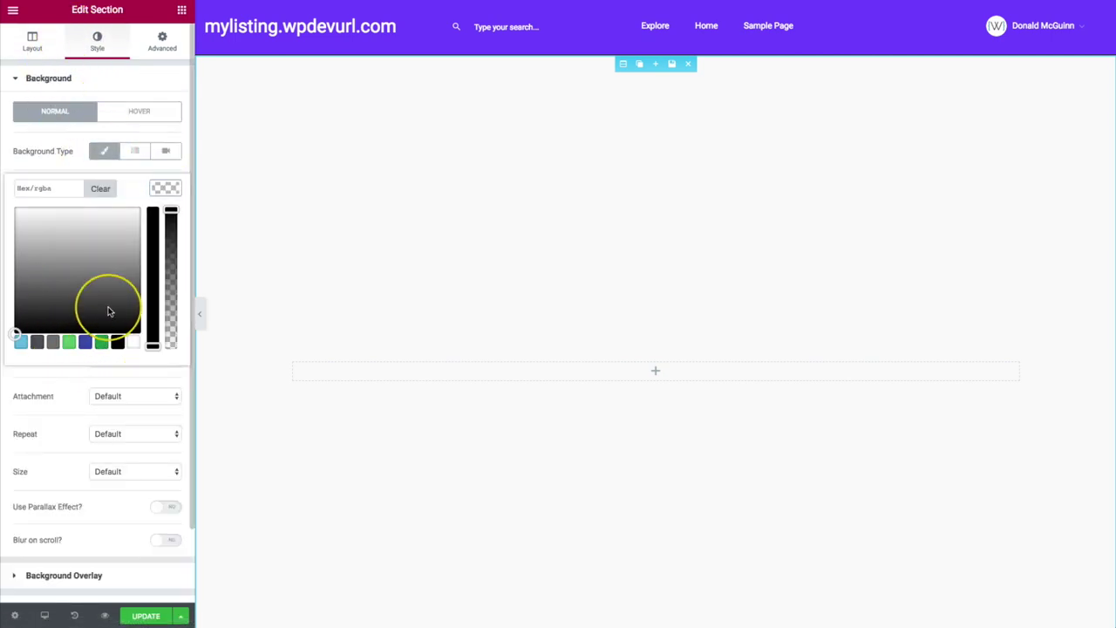
left_click_drag(108, 311, 108, 286)
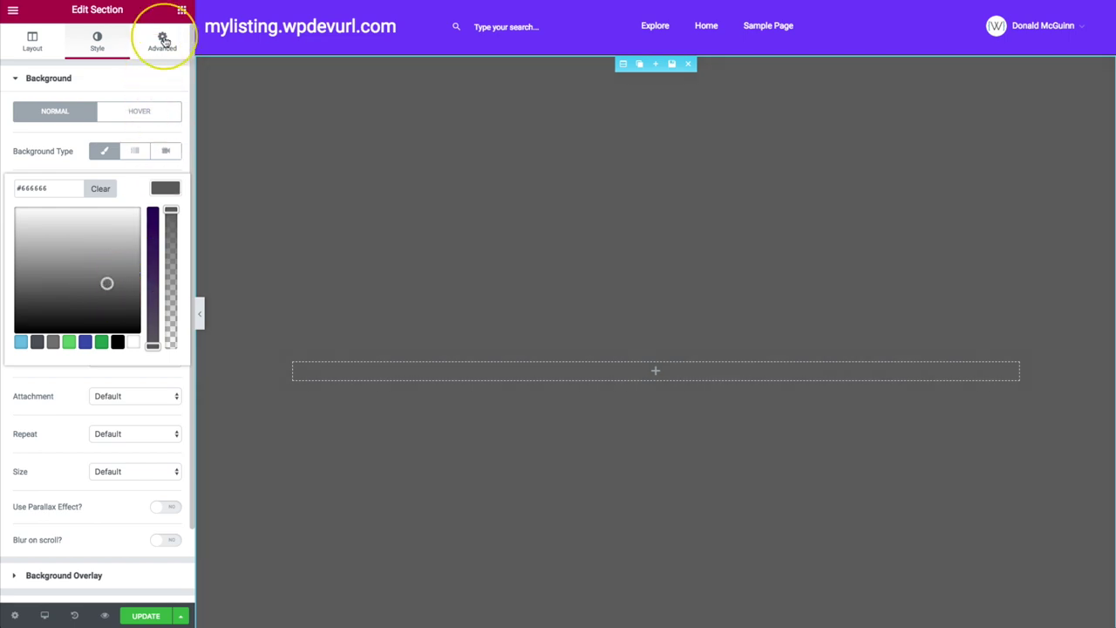
Step: Add a Featured Section widget holding the pasted search-form shortcode, then preview the page
left_click(182, 9)
type("featur")
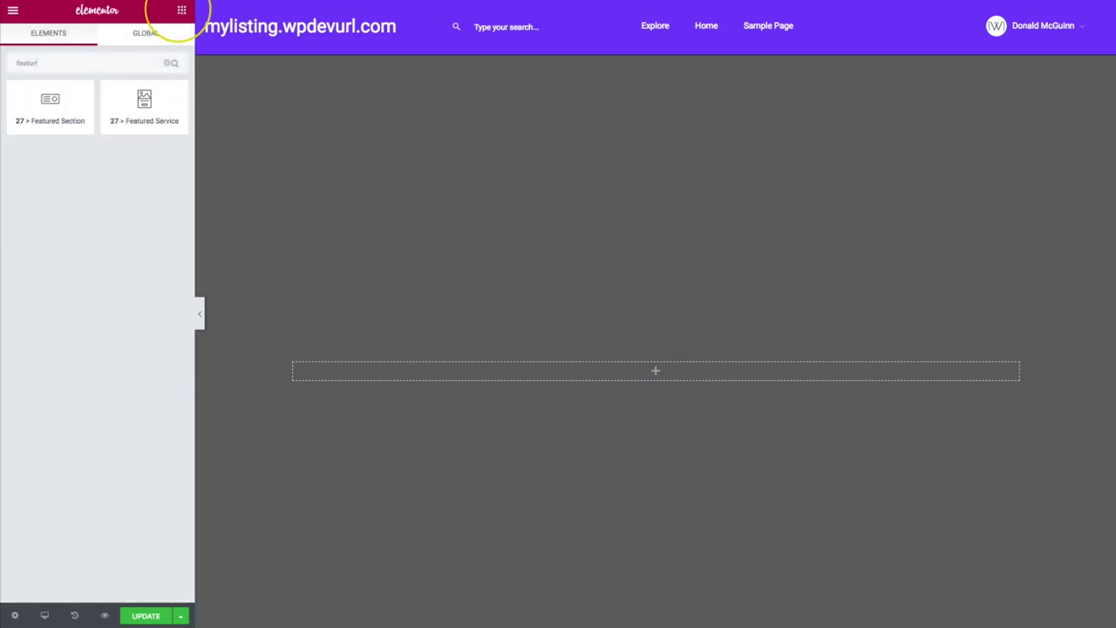
type("ed")
left_click_drag(30, 107, 552, 373)
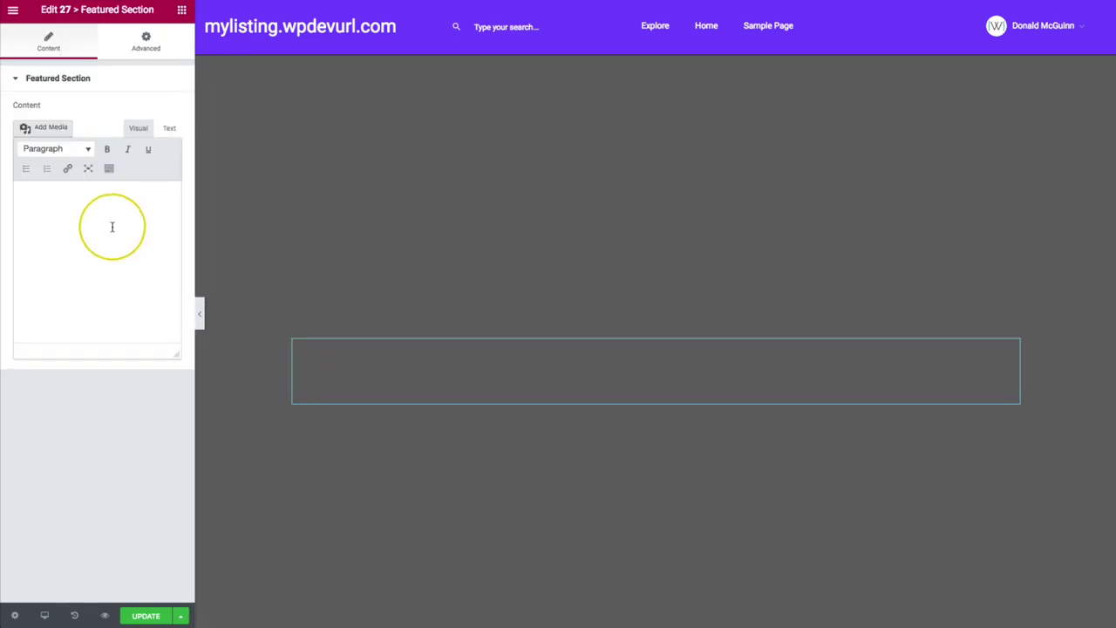
left_click(168, 129)
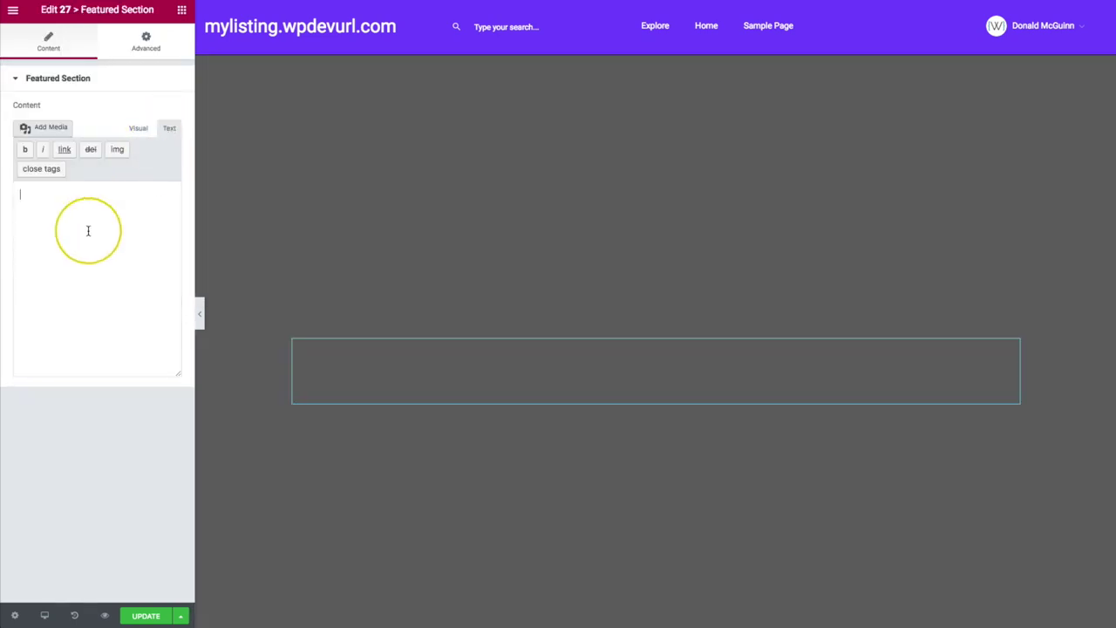
type("[27-search-form layout=\"wide\" align=\"center\" listing_types=\"places\" tabs_mode=\"light\" box_shadow=\"yes\"]")
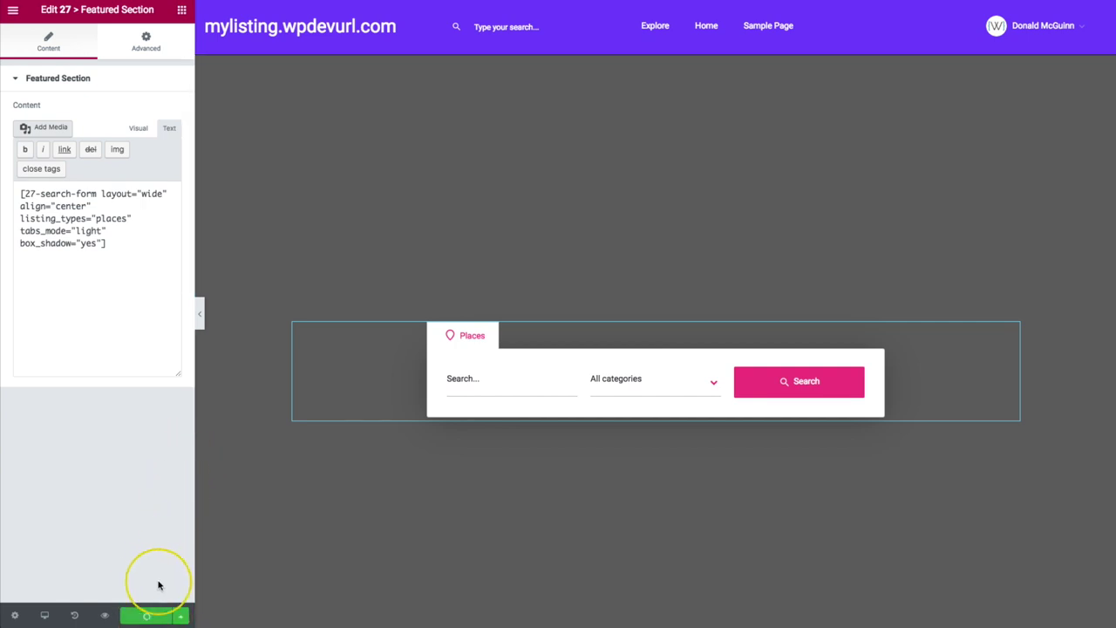
left_click(104, 618)
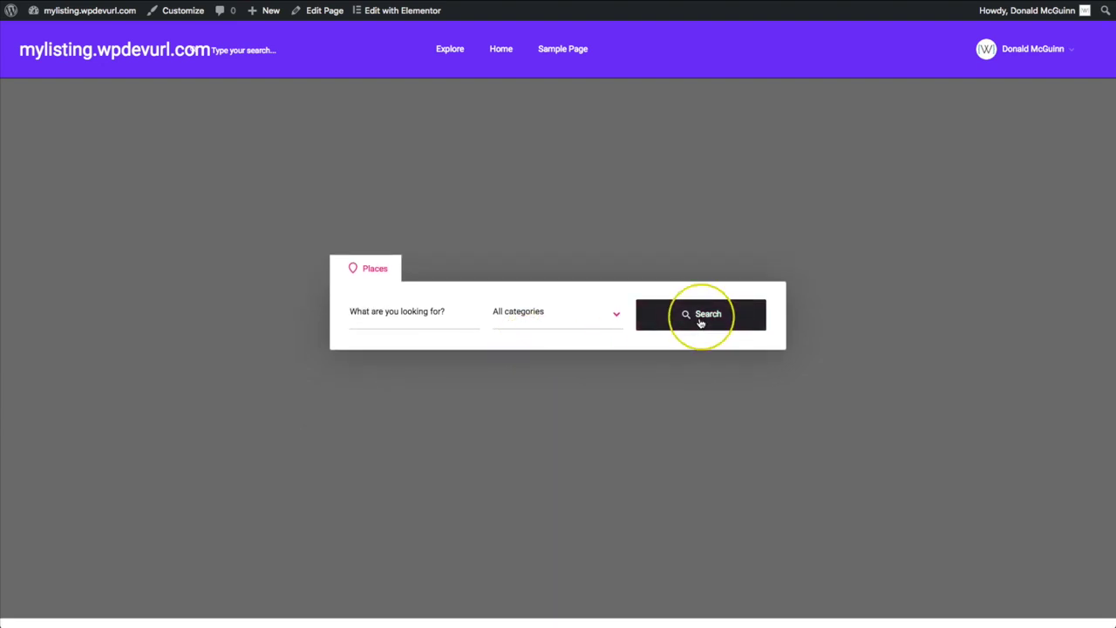
Step: Open the Places listing type's basic search form facets under Listing Types
left_click(131, 1)
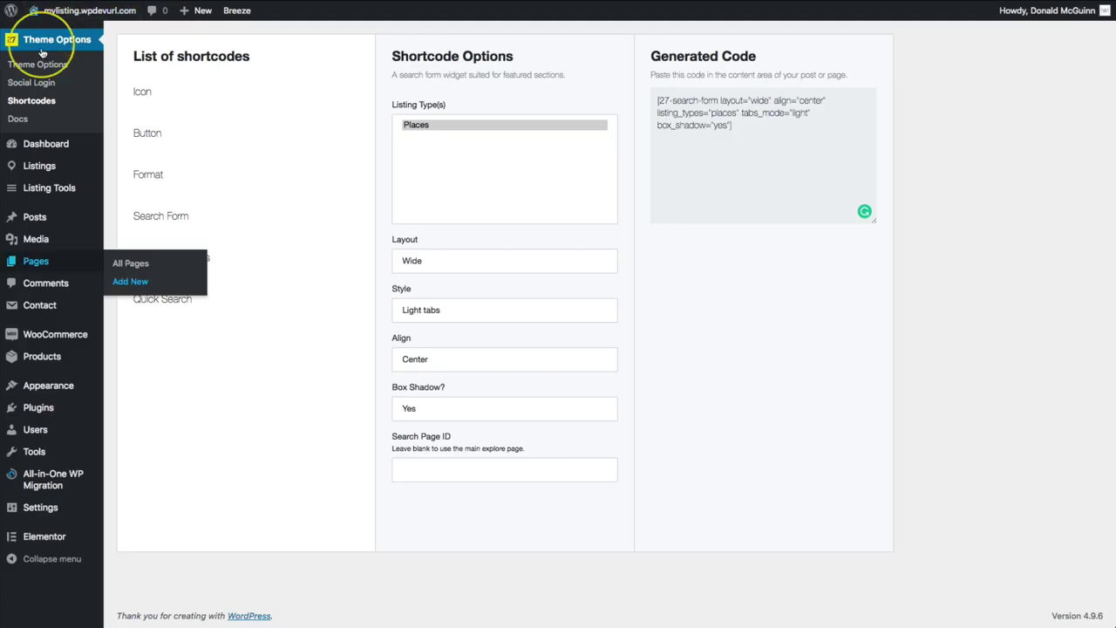
mouse_move(39, 188)
left_click(138, 198)
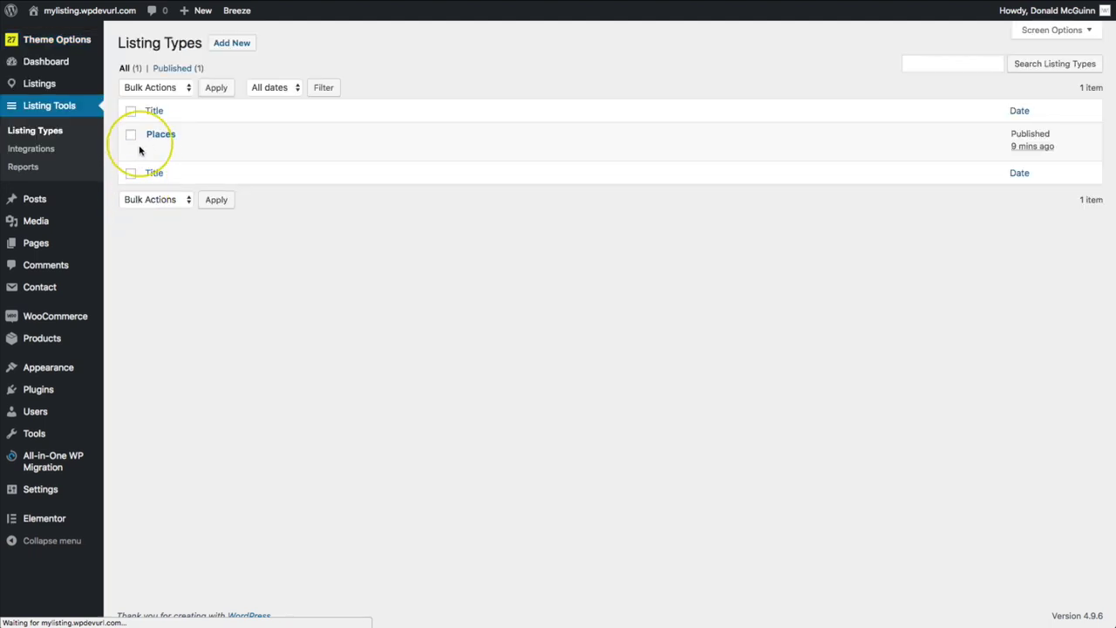
left_click(157, 139)
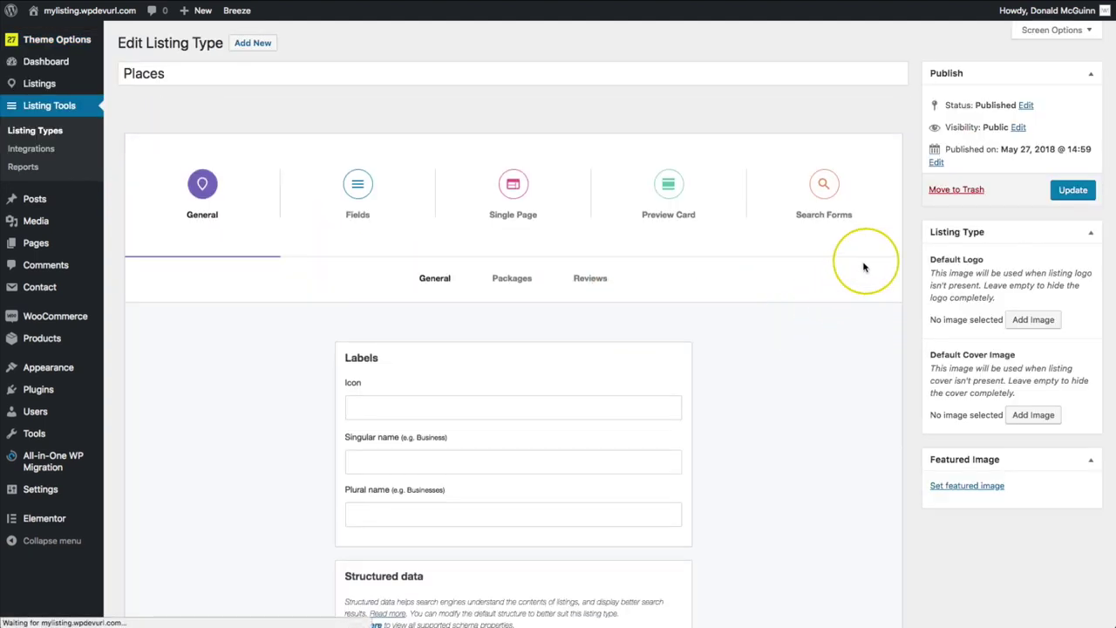
left_click(823, 186)
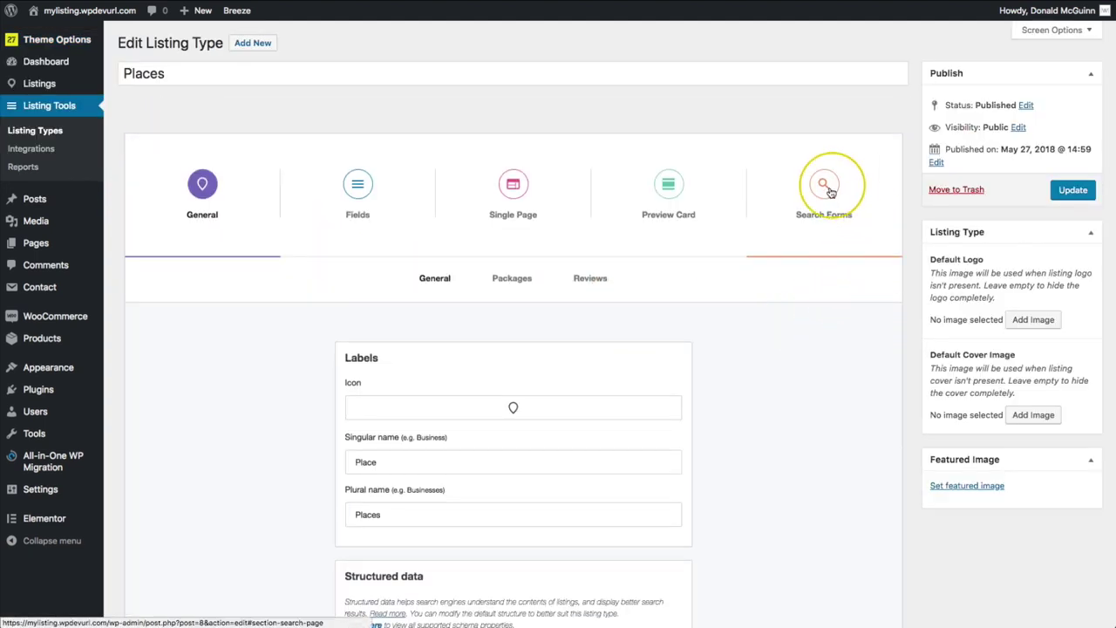
left_click(519, 280)
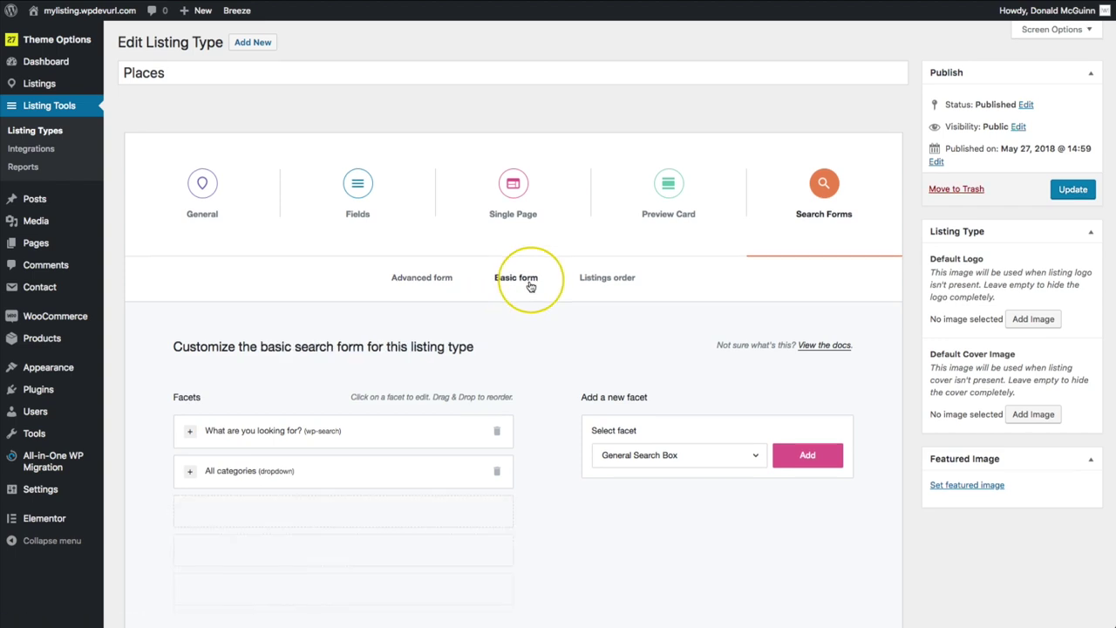
scroll(529, 286, "down", 2)
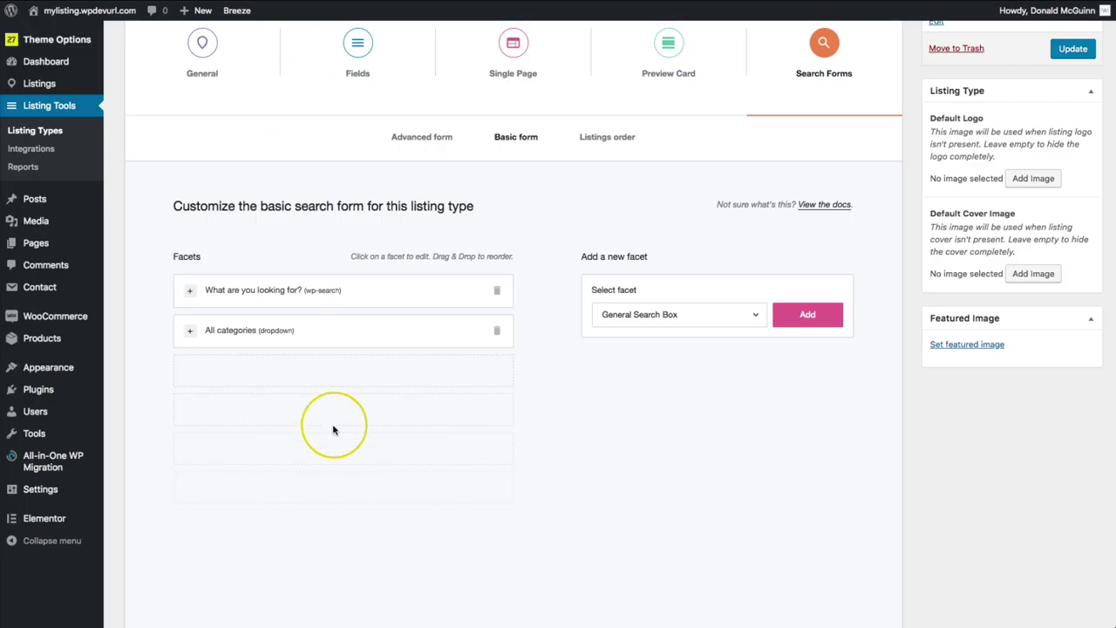
Step: Relabel the 'What are you looking for?' facet to 'Search...' and update the listing type
left_click(369, 289)
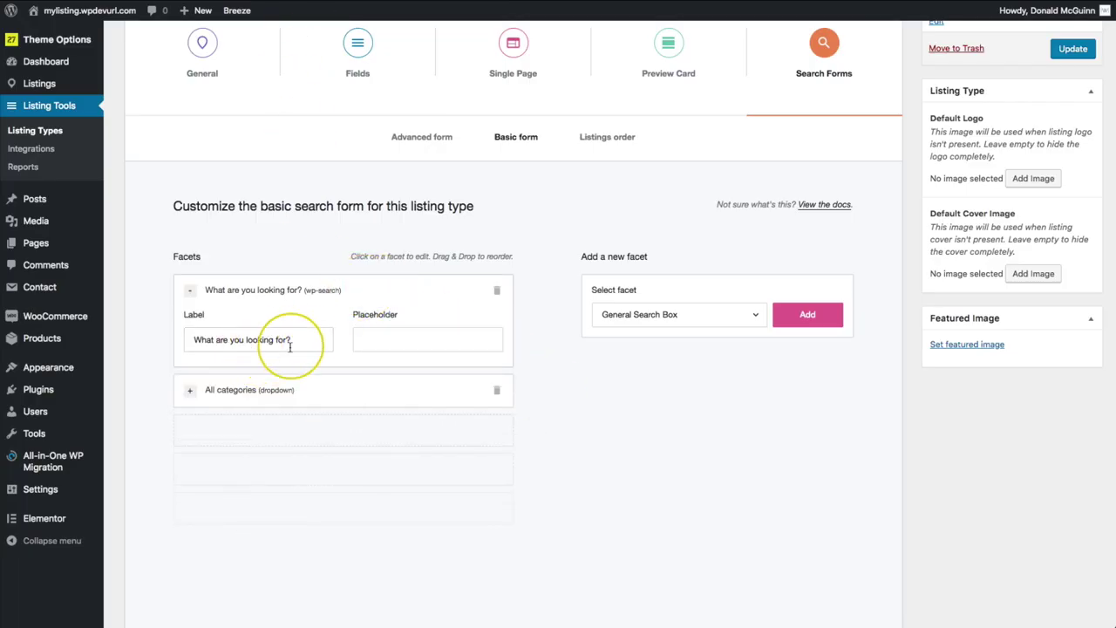
left_click_drag(291, 340, 177, 344)
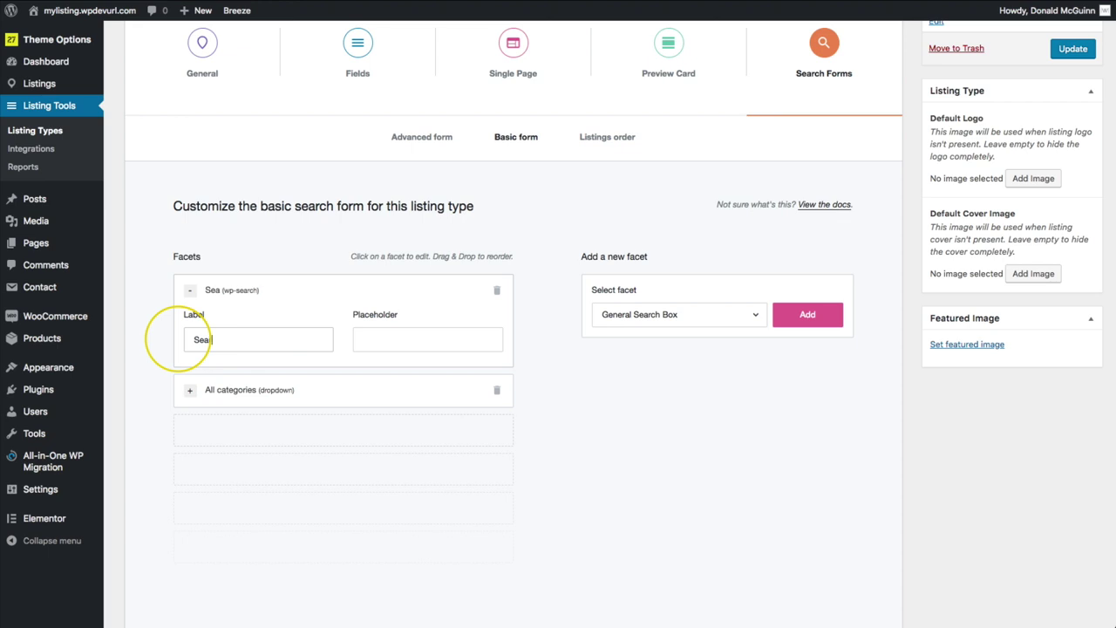
type("Search...")
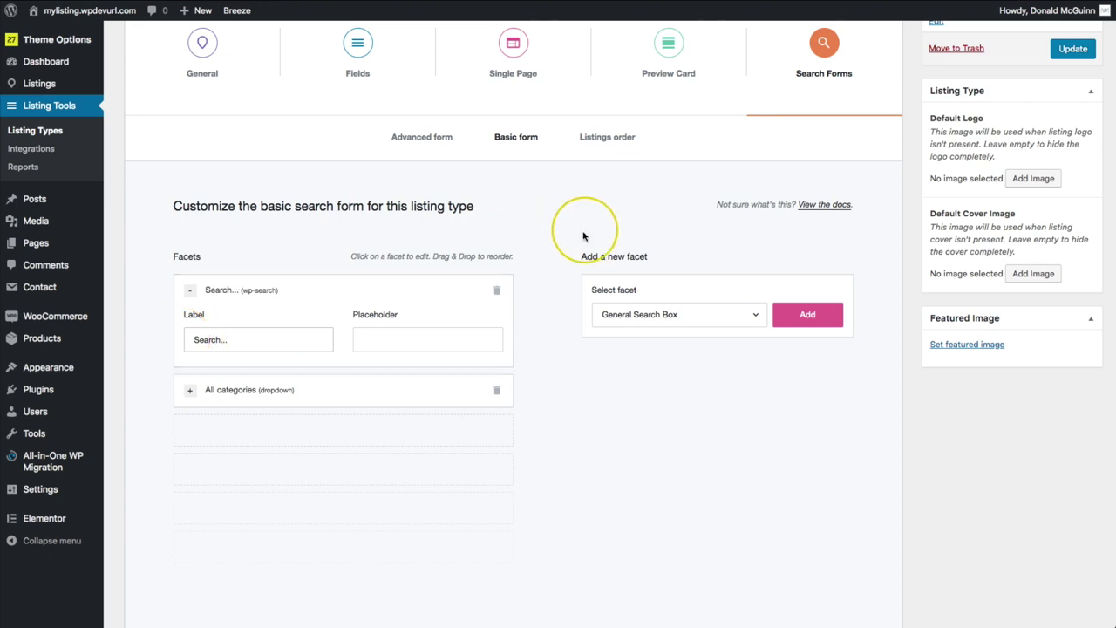
scroll(785, 235, "up", 1)
left_click(1072, 66)
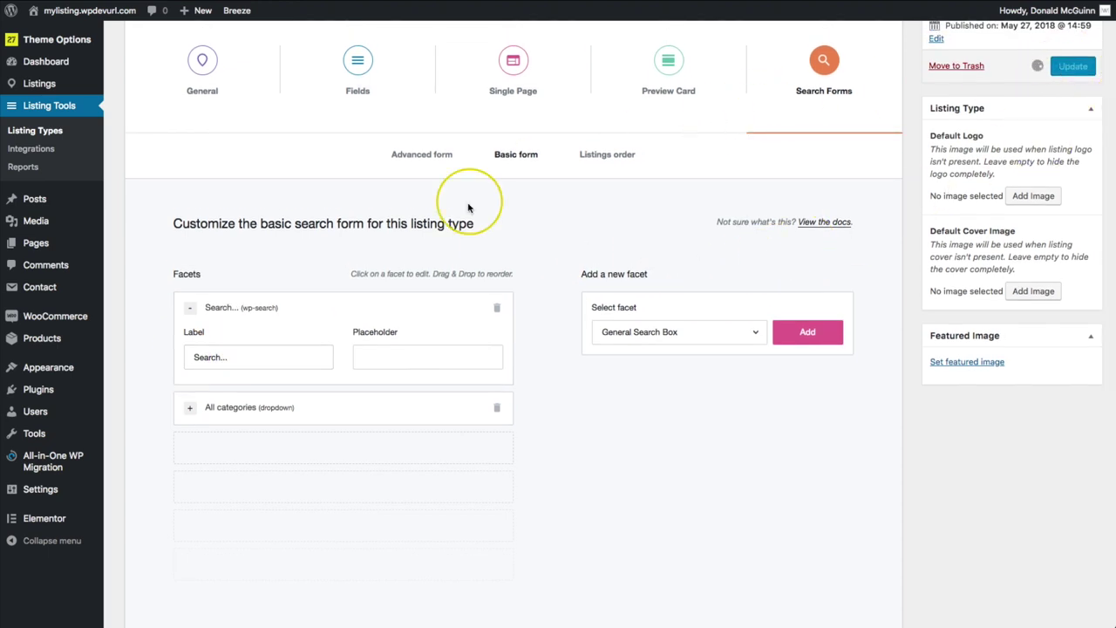
left_click(449, 1)
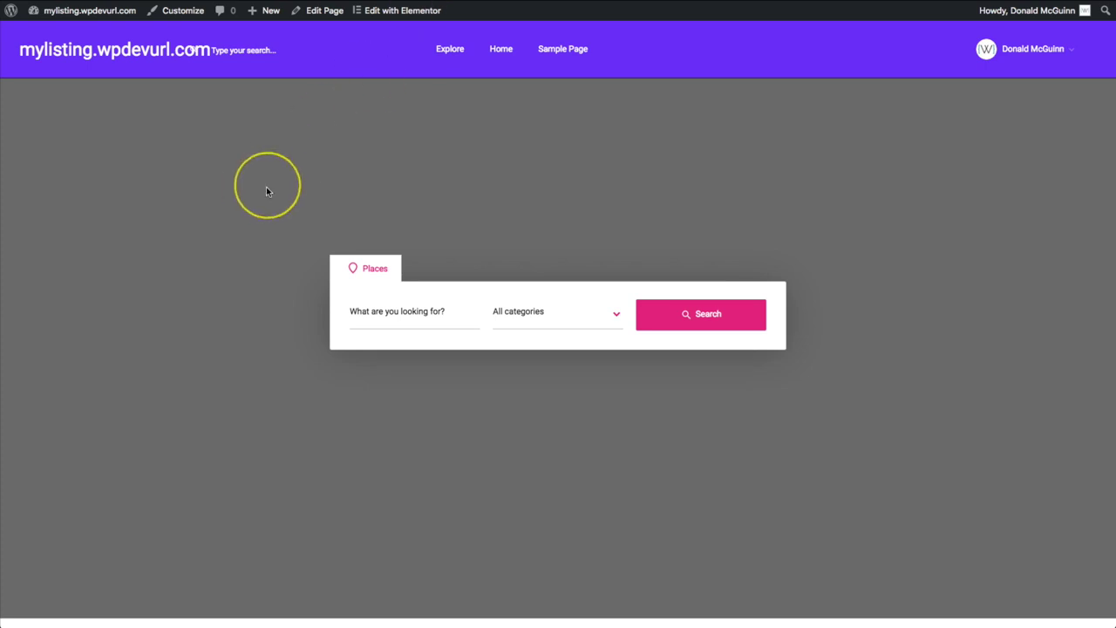
Step: Reload the home page to confirm the 'Search...' label, then try the Explore page's keyword and category filters
key("super+r")
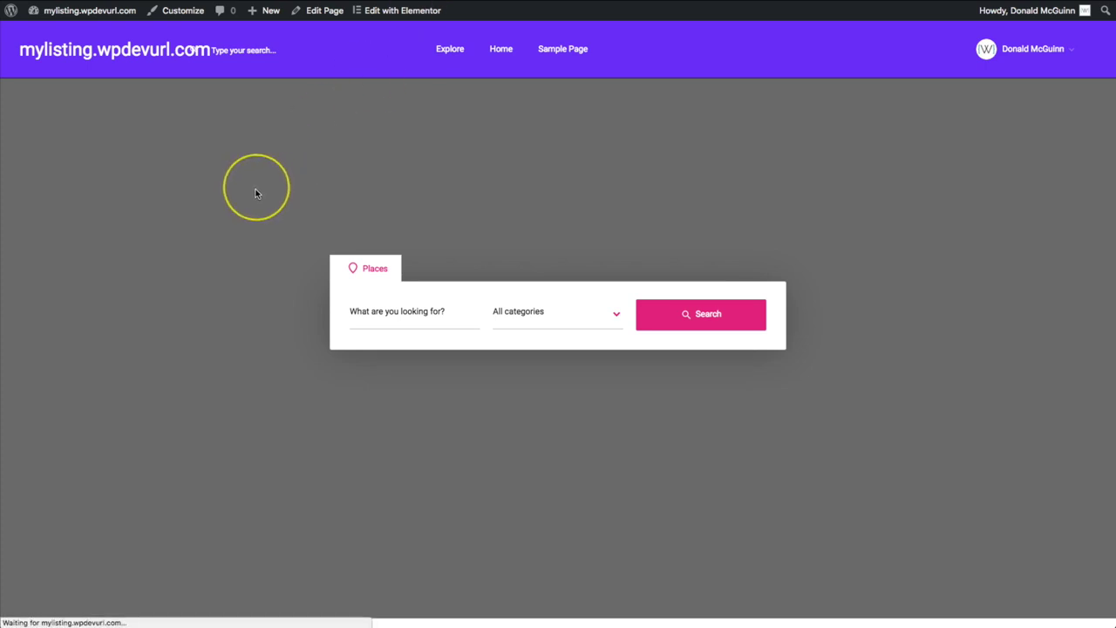
left_click(352, 314)
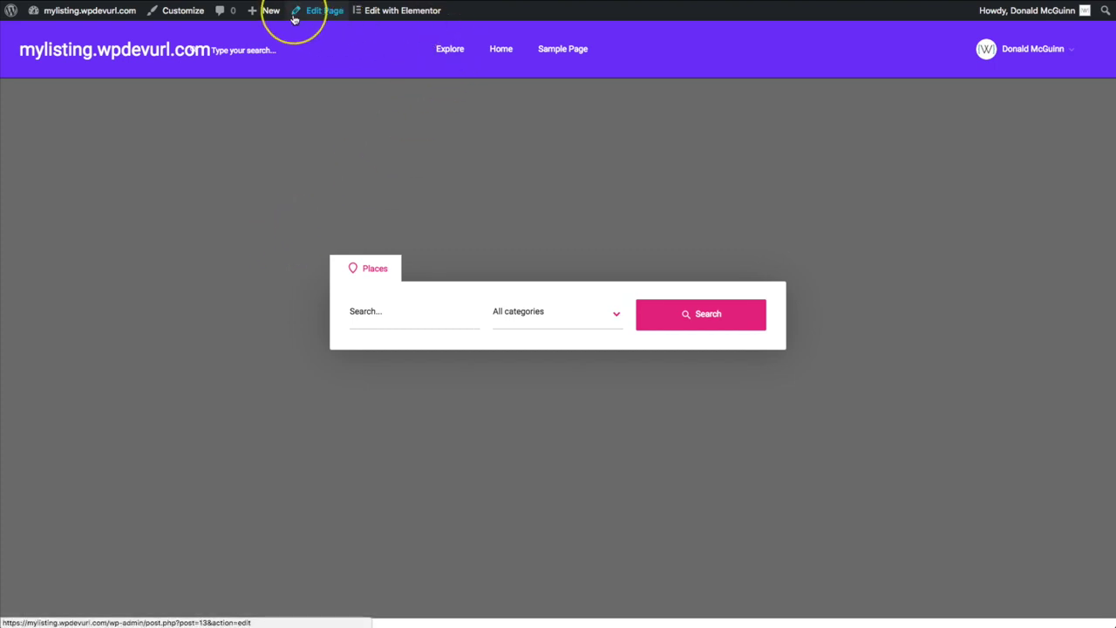
left_click(454, 2)
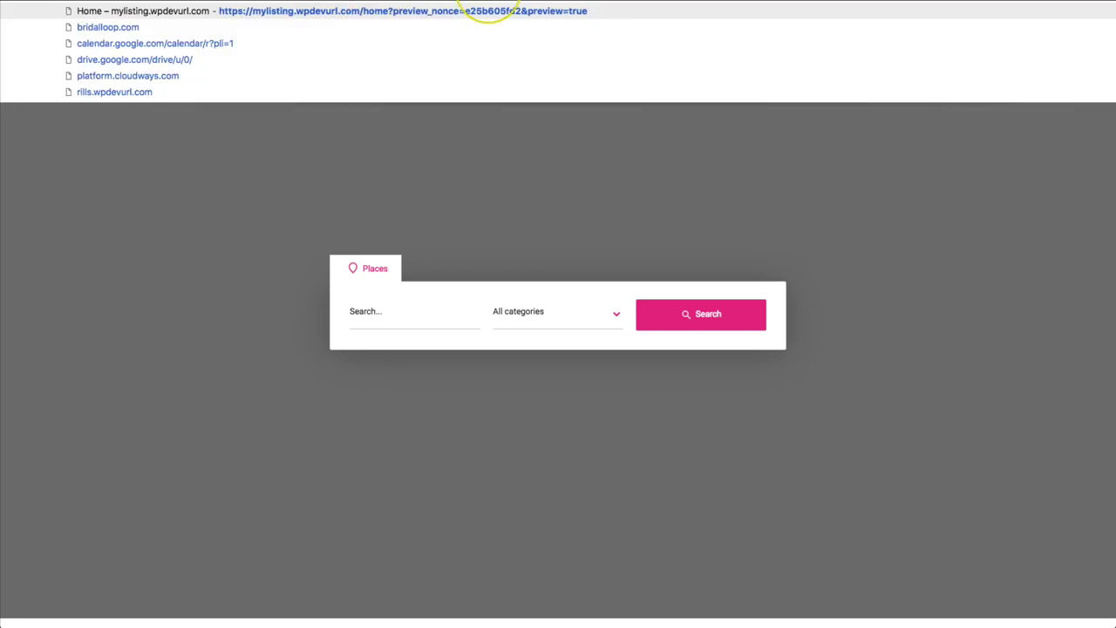
type("explor")
key("Return")
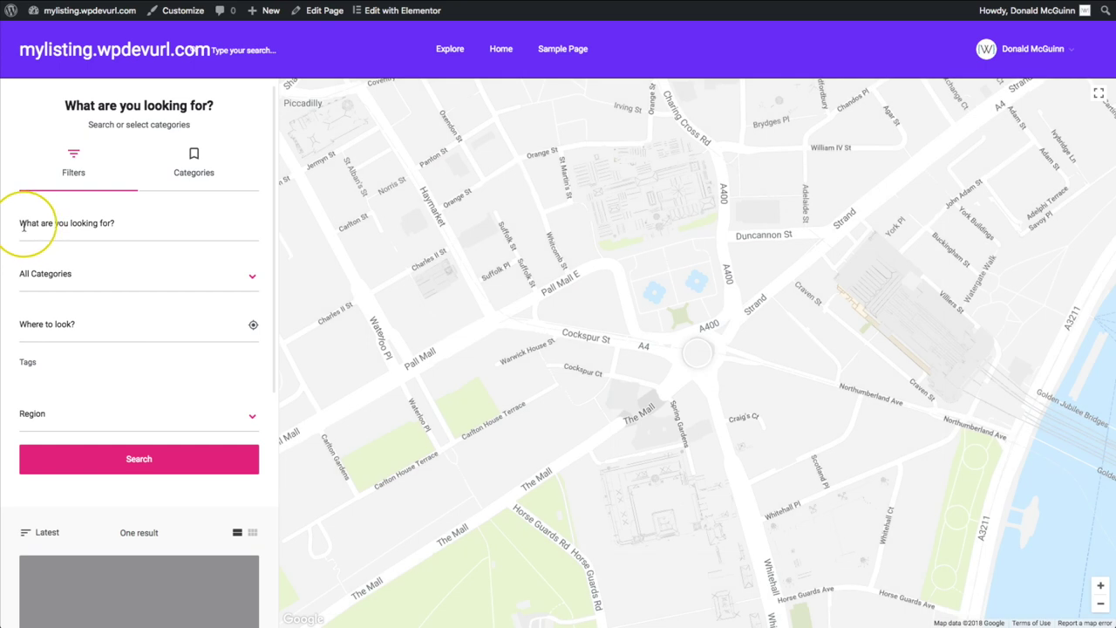
left_click(29, 223)
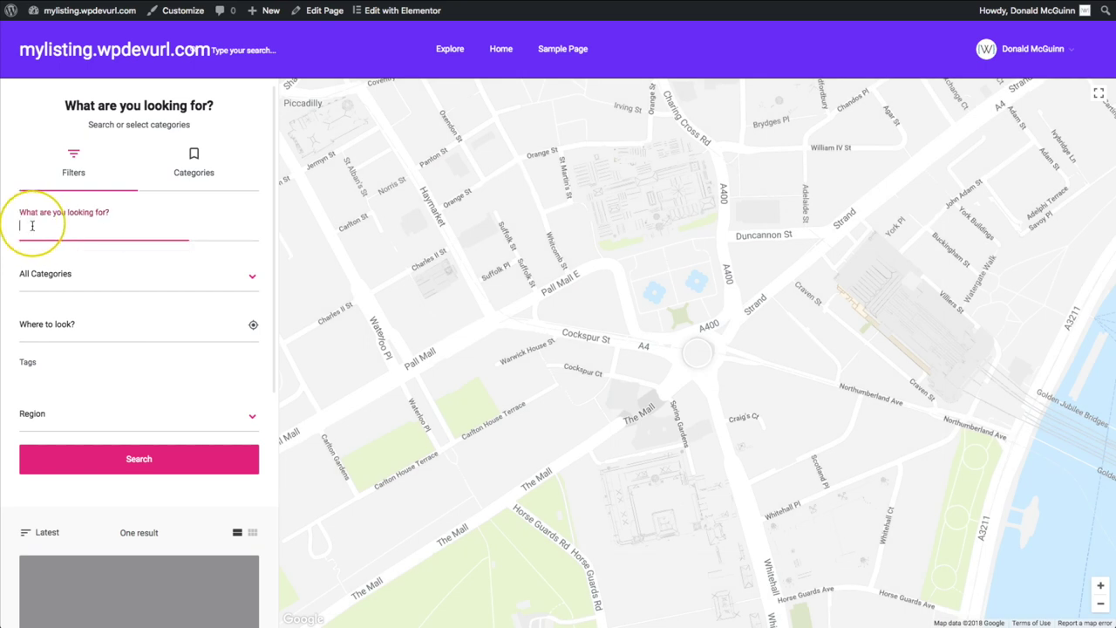
left_click(90, 279)
left_click(111, 346)
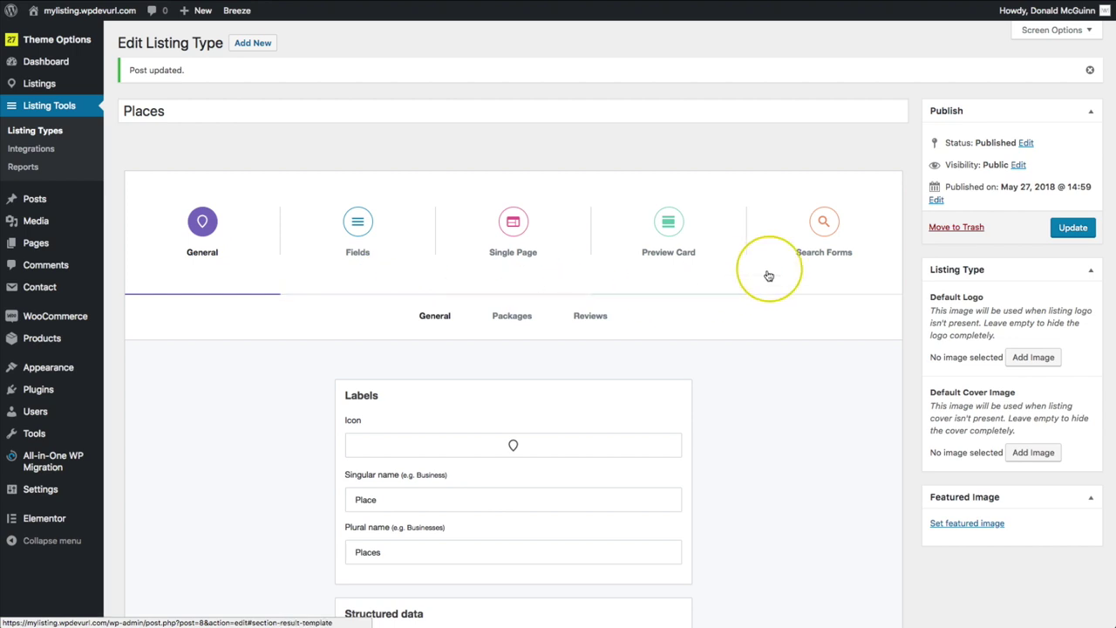
Step: Delete the Region facet from the Places advanced search form and update the listing type
left_click(818, 221)
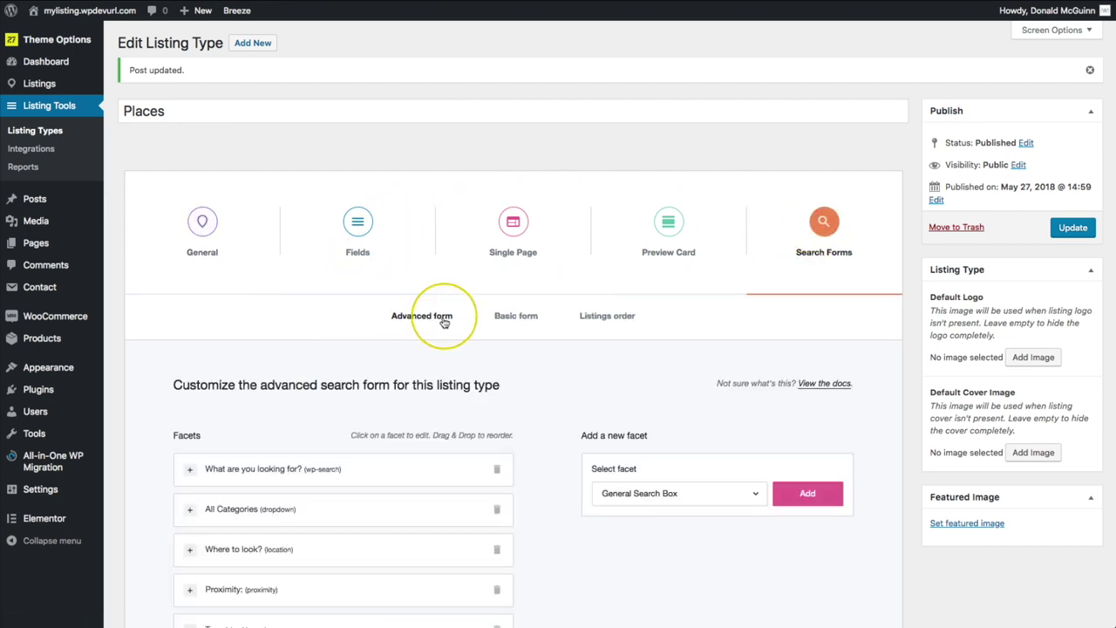
scroll(443, 319, "down", 5)
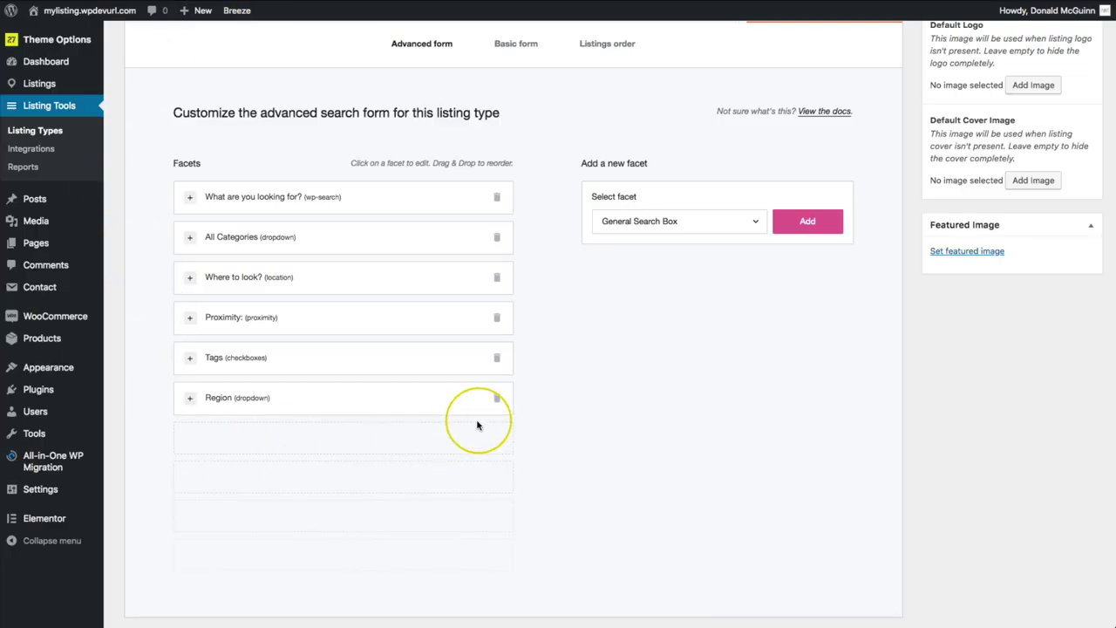
left_click(499, 399)
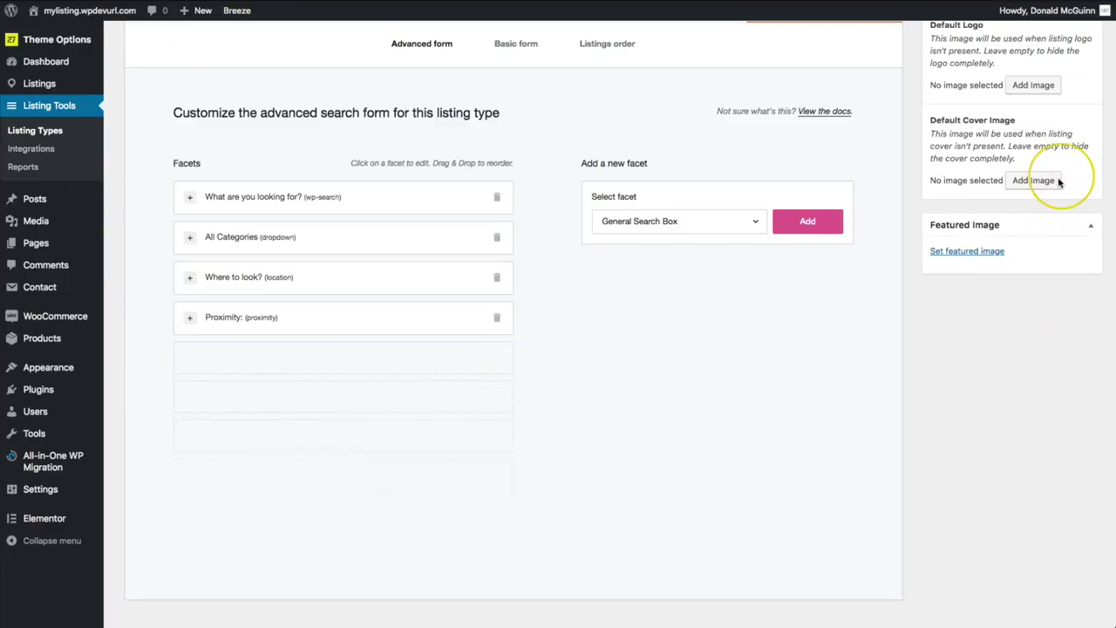
scroll(1059, 180, "up", 3)
left_click(1073, 147)
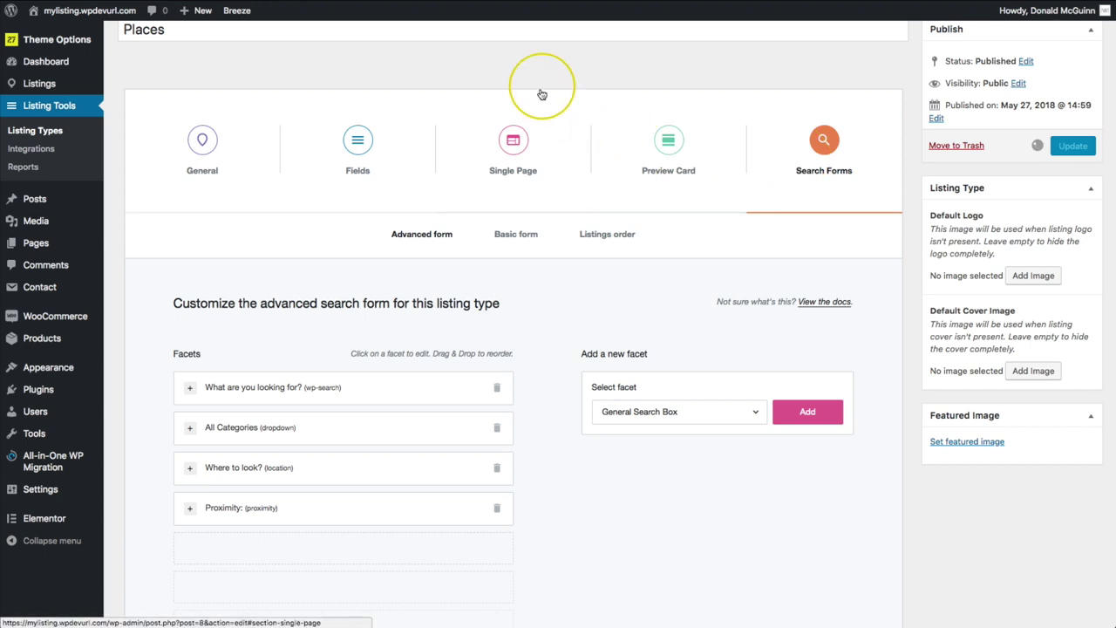
Step: Check the result on the front-end Explore page, then return to the Places search form settings
left_click(431, 2)
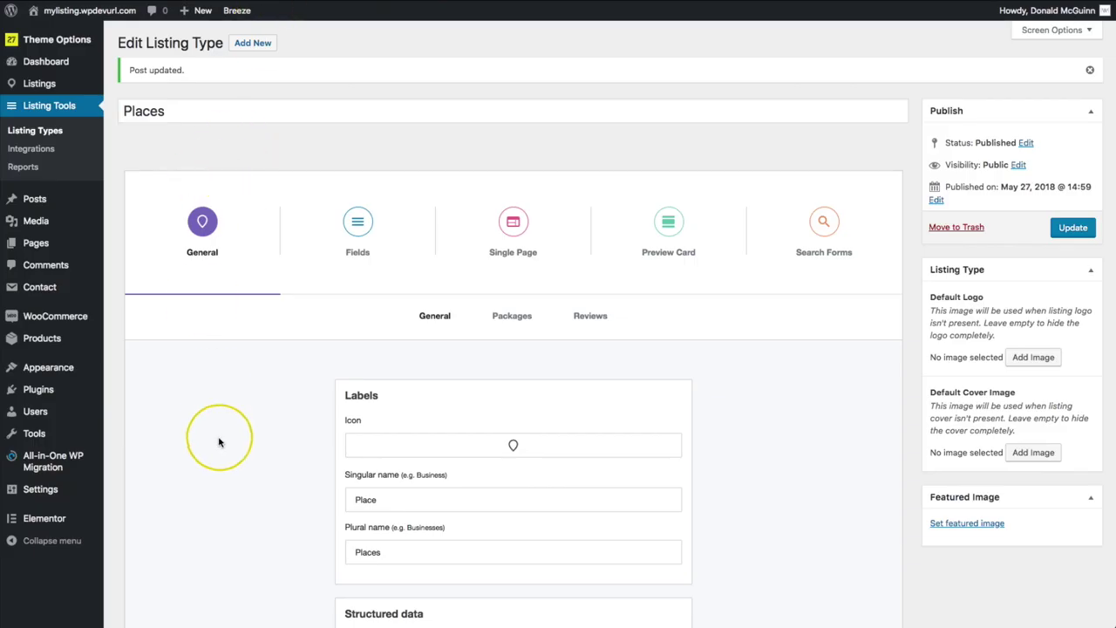
scroll(219, 439, "down", 1)
scroll(219, 438, "down", 1)
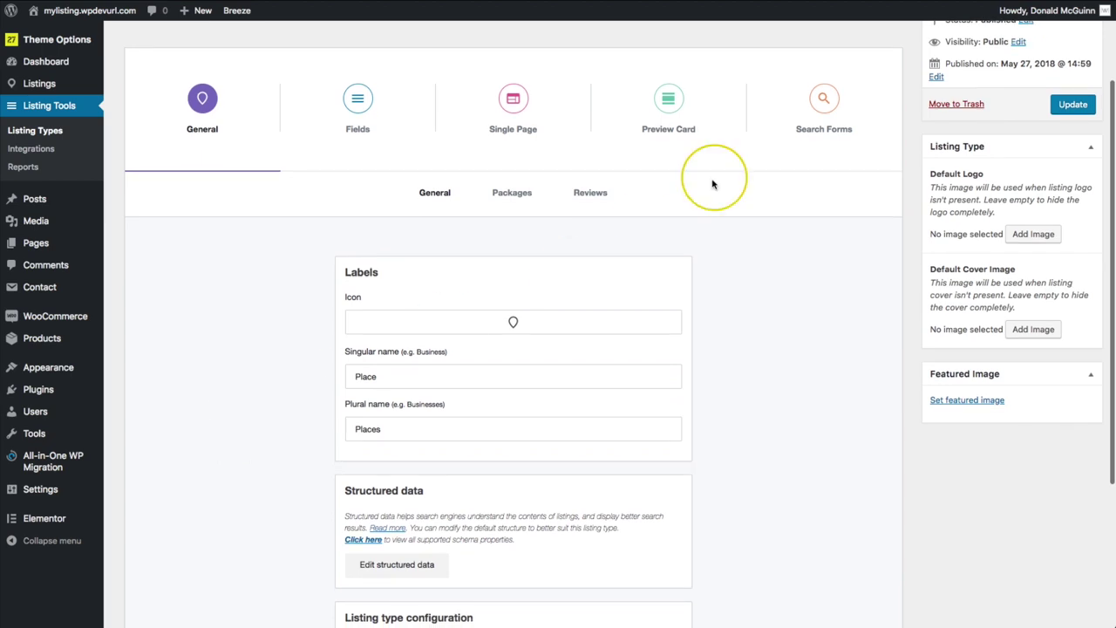
left_click(824, 100)
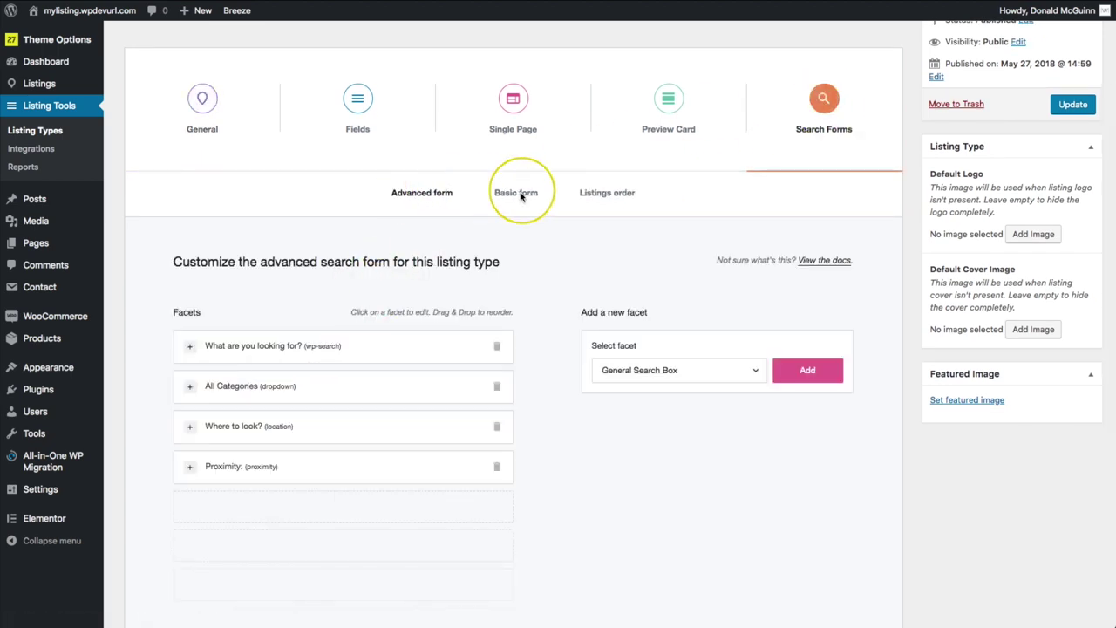